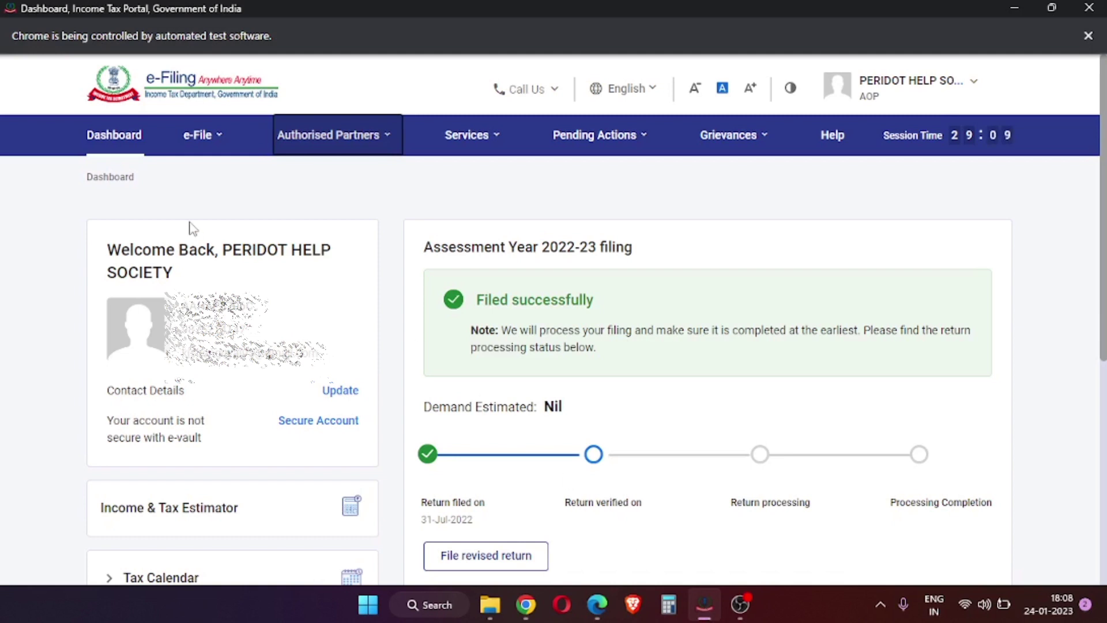
# Go to File Income Tax Forms and find Form 10A among the no-income-source forms.
pyautogui.click(201, 136)
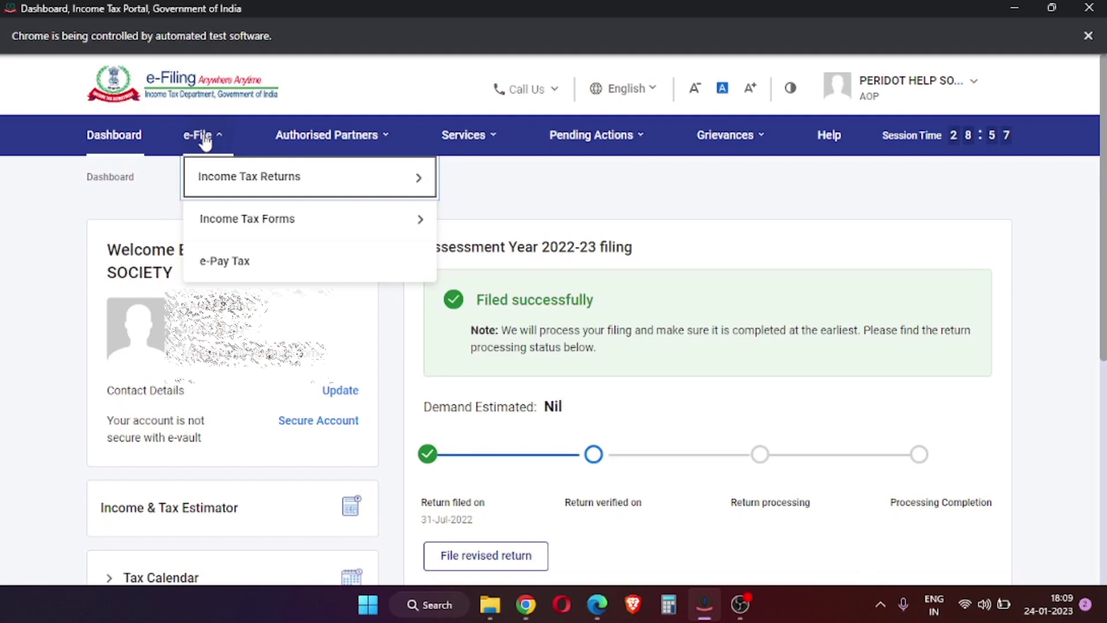
pyautogui.moveTo(305, 220)
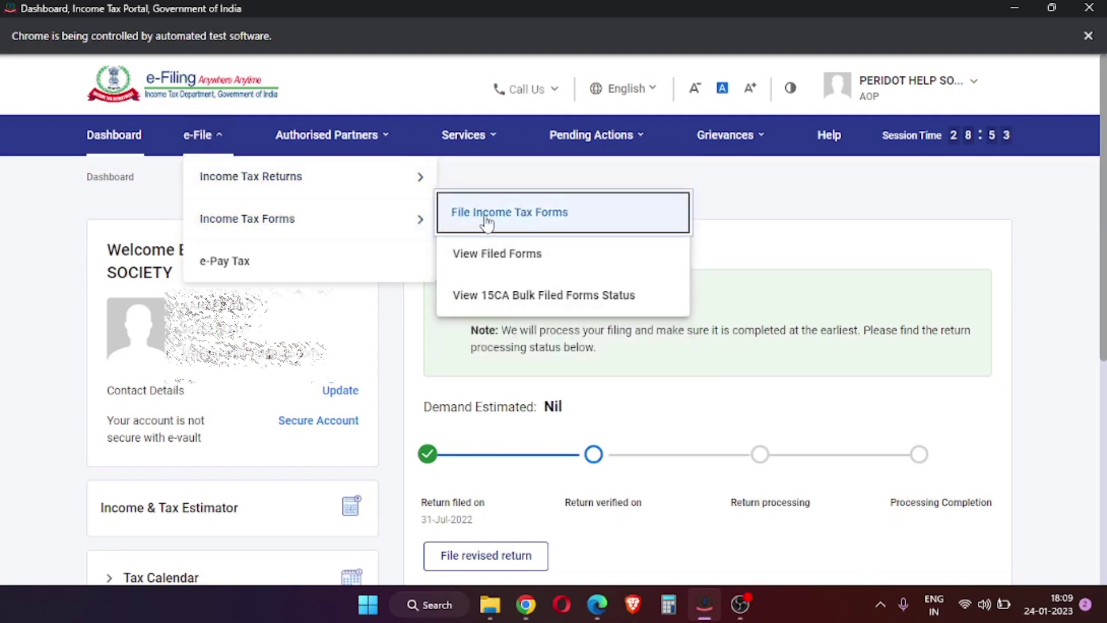
pyautogui.click(506, 224)
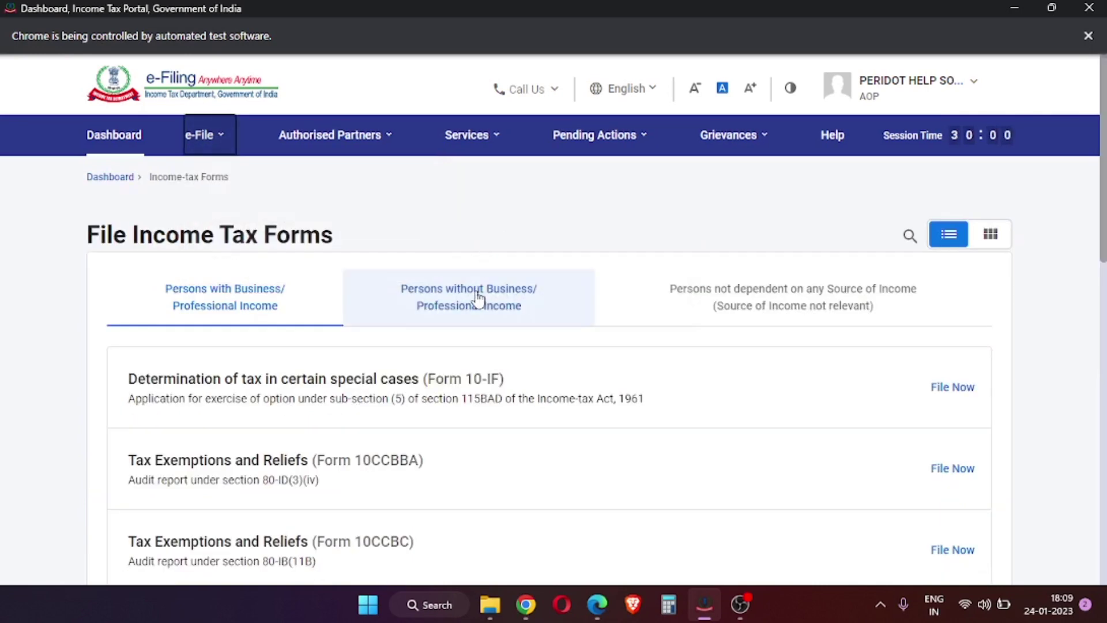
pyautogui.click(477, 295)
pyautogui.click(722, 299)
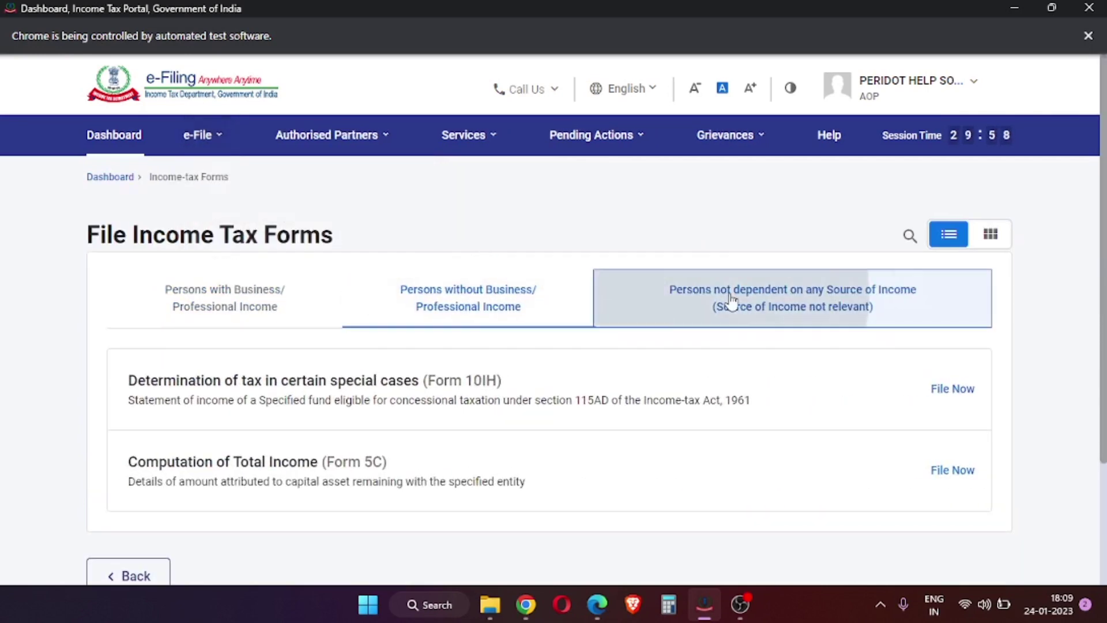
pyautogui.scroll(-3, 466, 348)
pyautogui.scroll(-5, 466, 349)
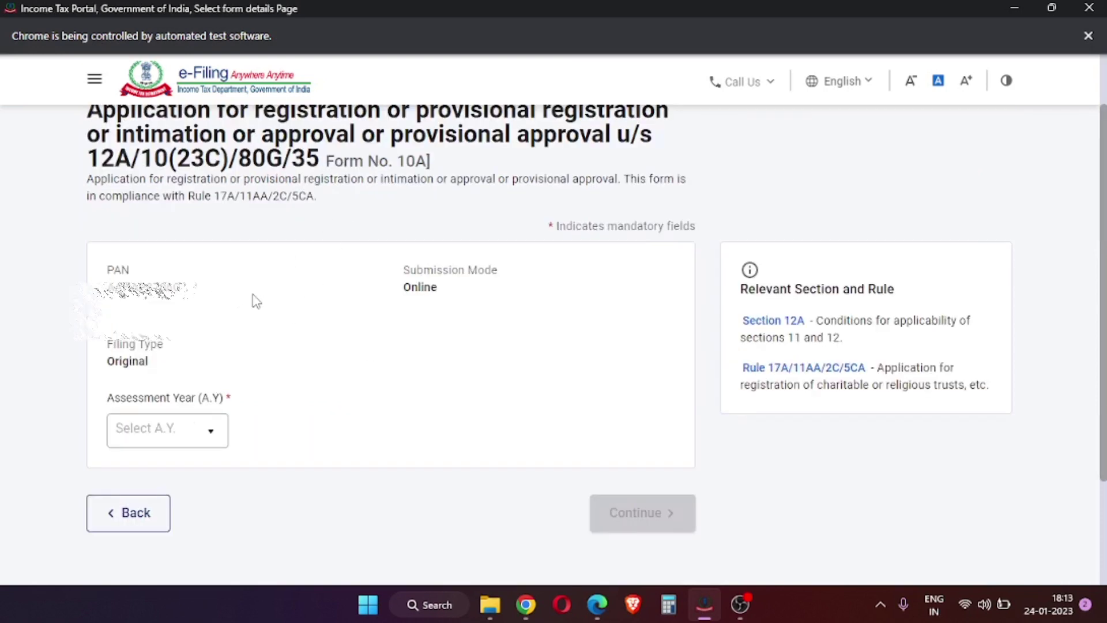
# Pick assessment year 2023-24, get past the instructions and review the Form 10A sections.
pyautogui.click(153, 433)
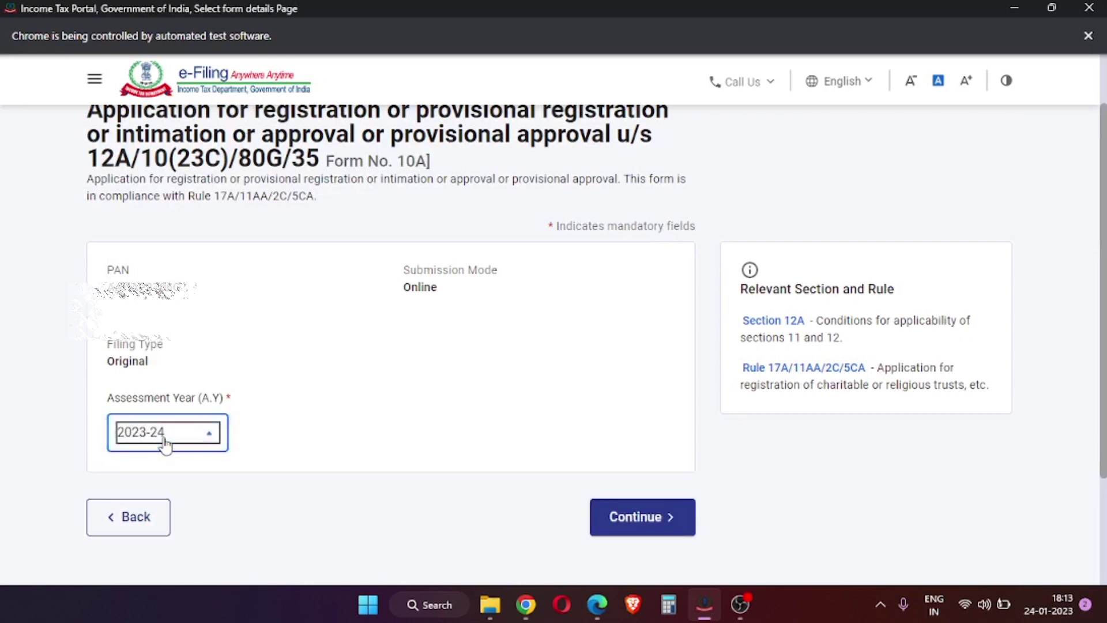
pyautogui.click(519, 444)
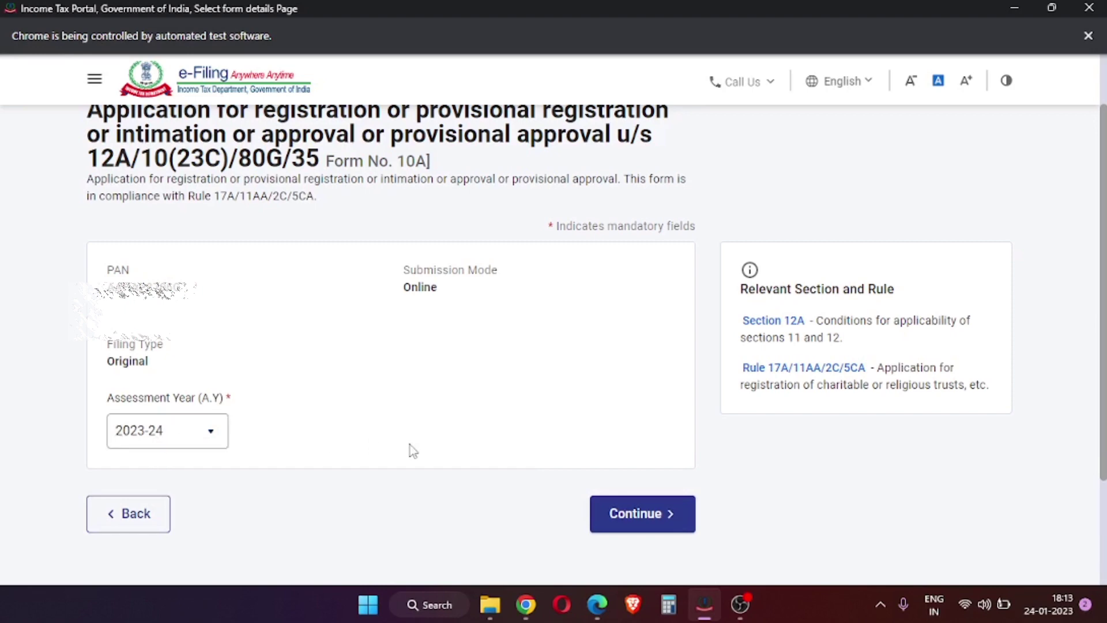
pyautogui.click(622, 508)
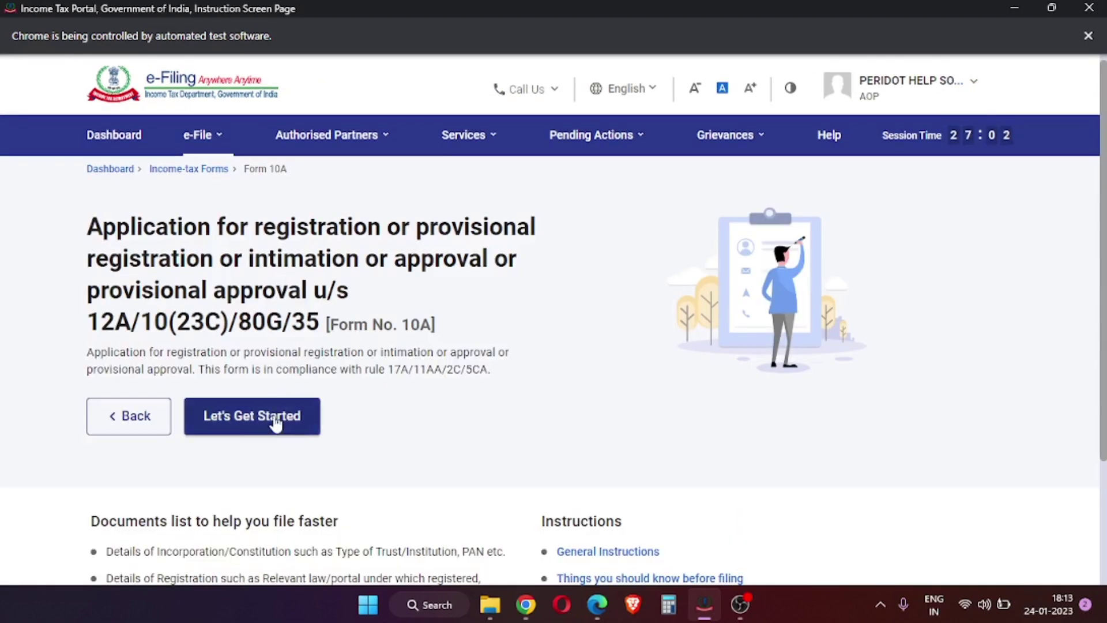
pyautogui.click(272, 429)
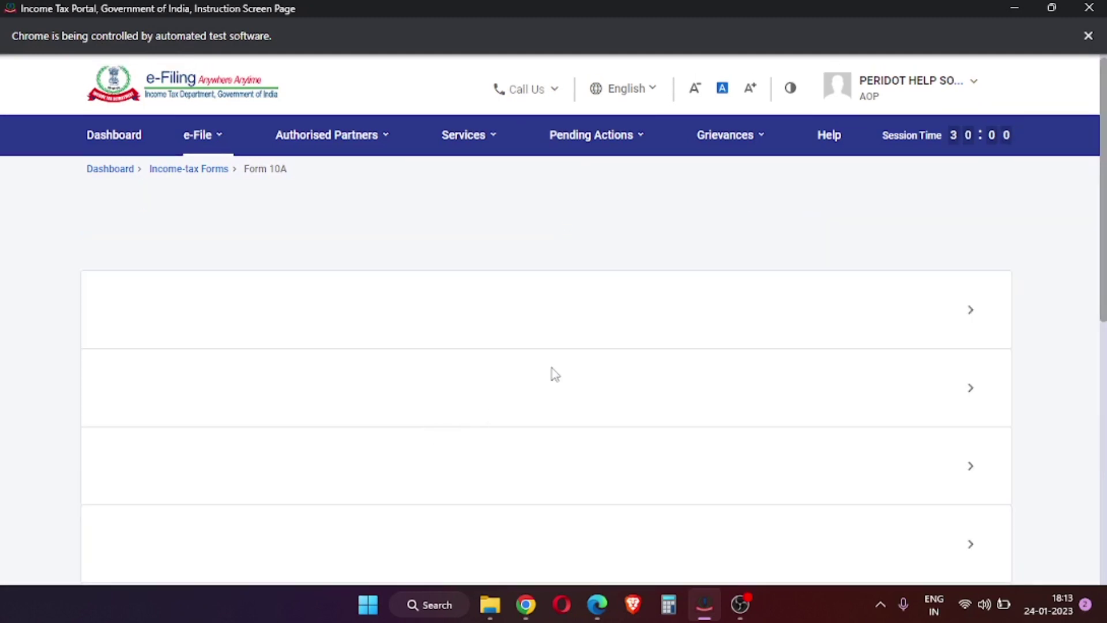
pyautogui.scroll(-2, 554, 375)
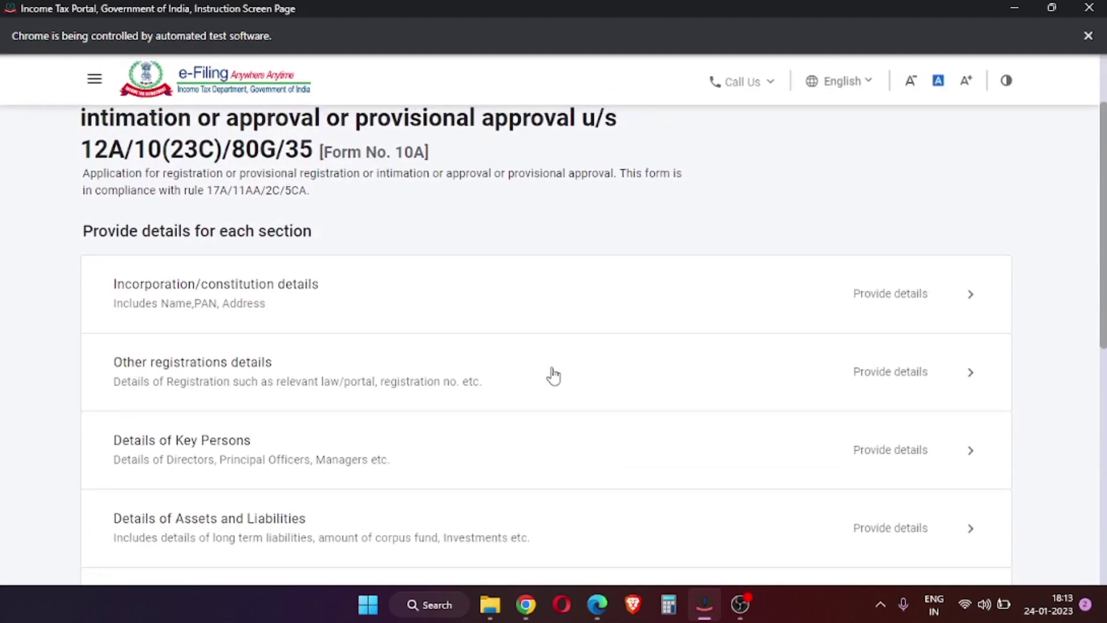
pyautogui.scroll(-8, 554, 376)
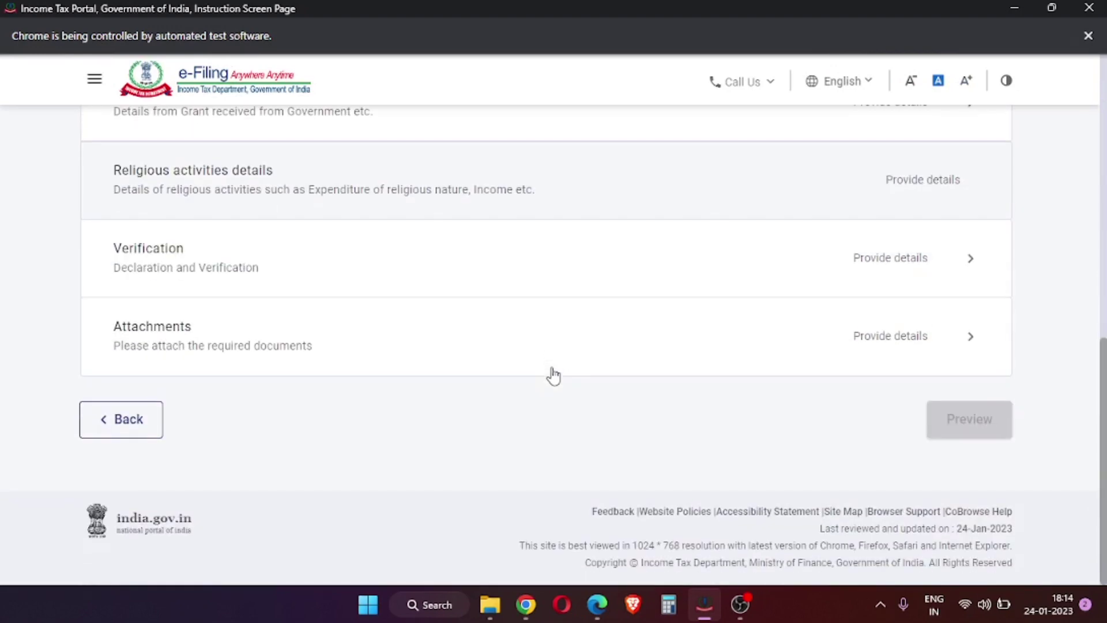
pyautogui.scroll(8, 554, 376)
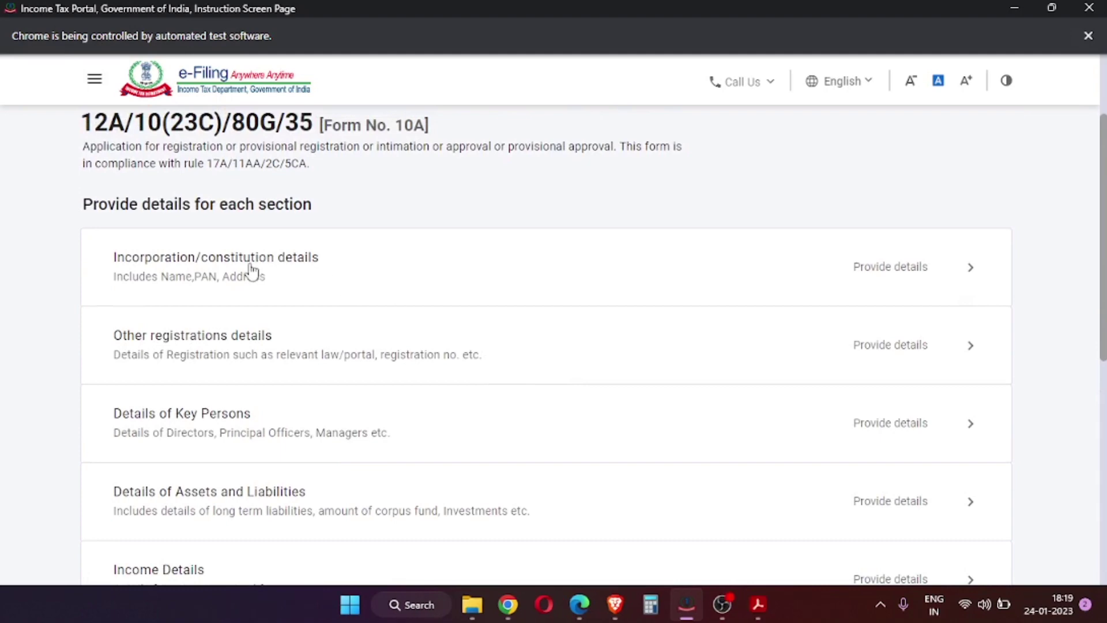
# Replace the mistaken section code 02 with 12, clause (iv) of section 80G(5).
pyautogui.click(252, 271)
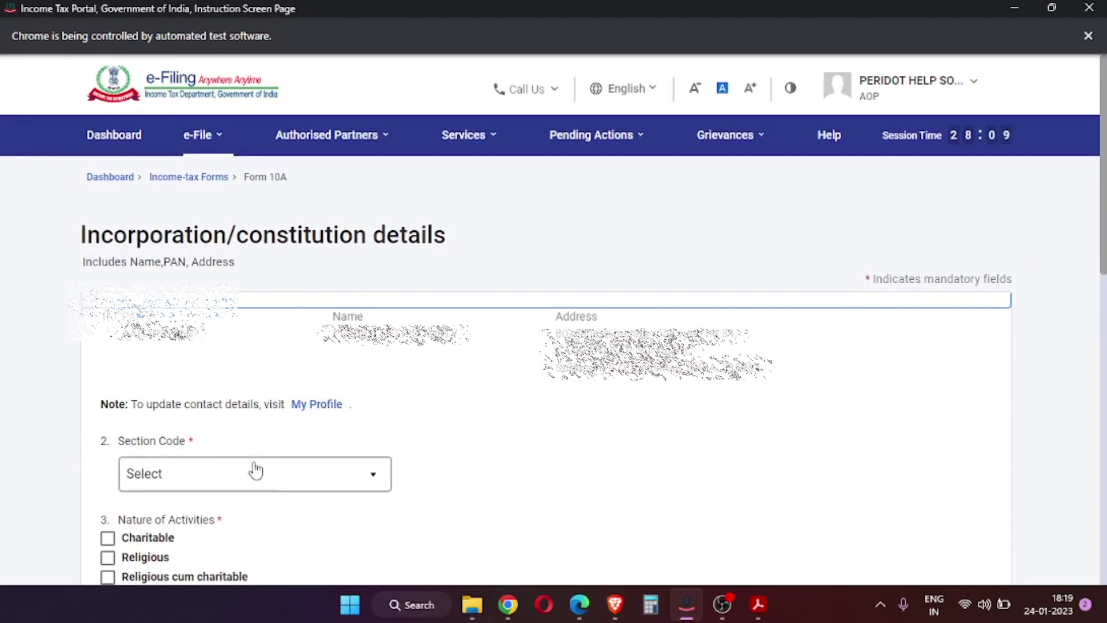
pyautogui.click(245, 477)
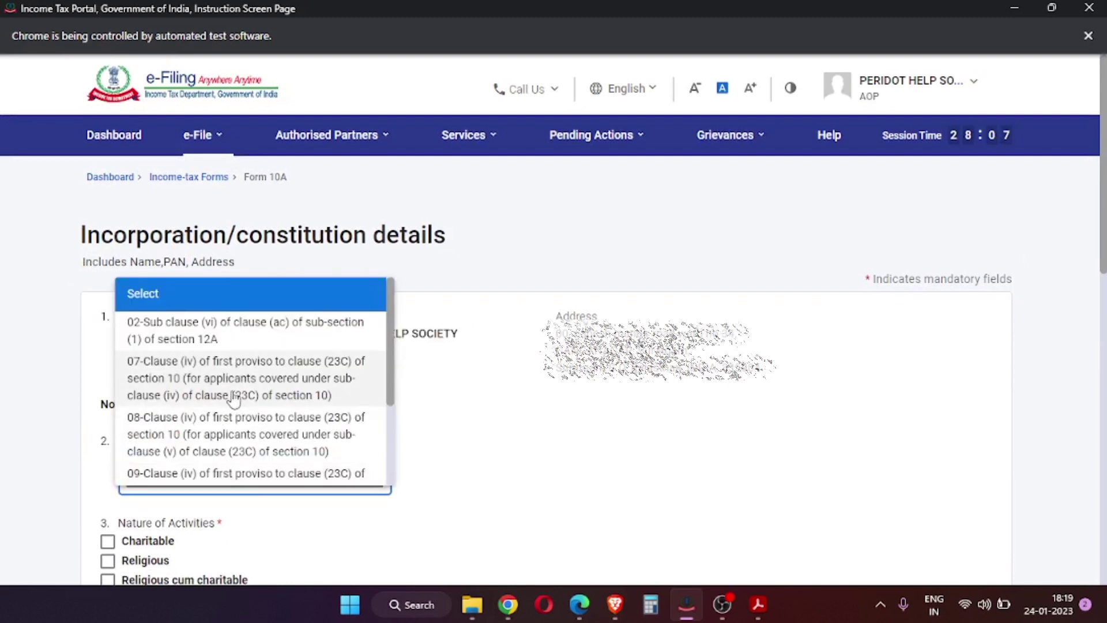
pyautogui.click(224, 340)
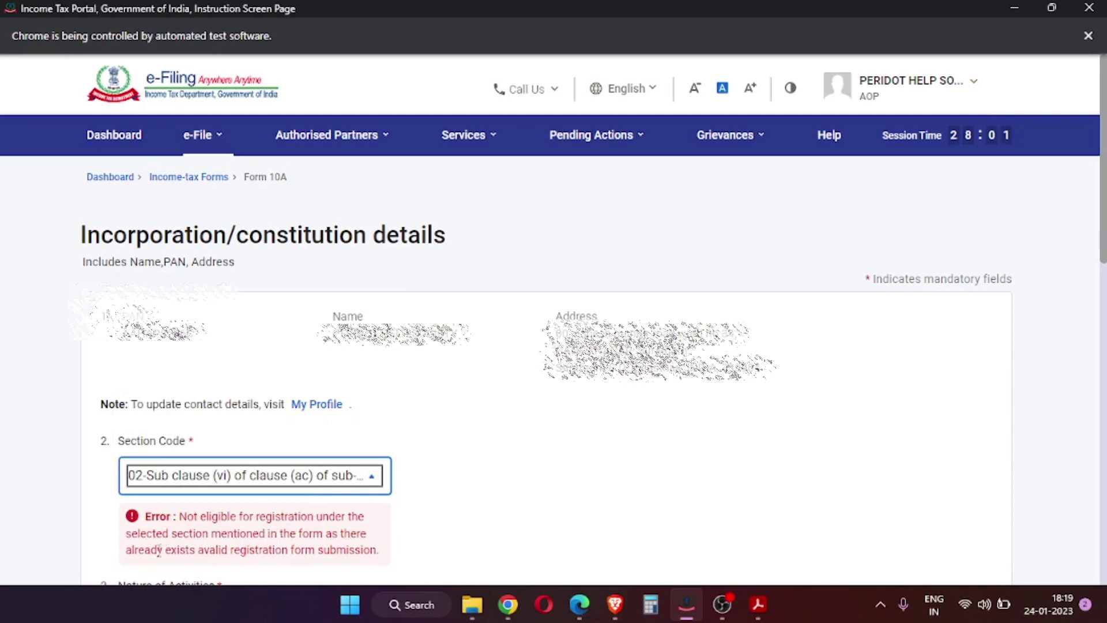
pyautogui.moveTo(145, 549); pyautogui.dragTo(319, 548)
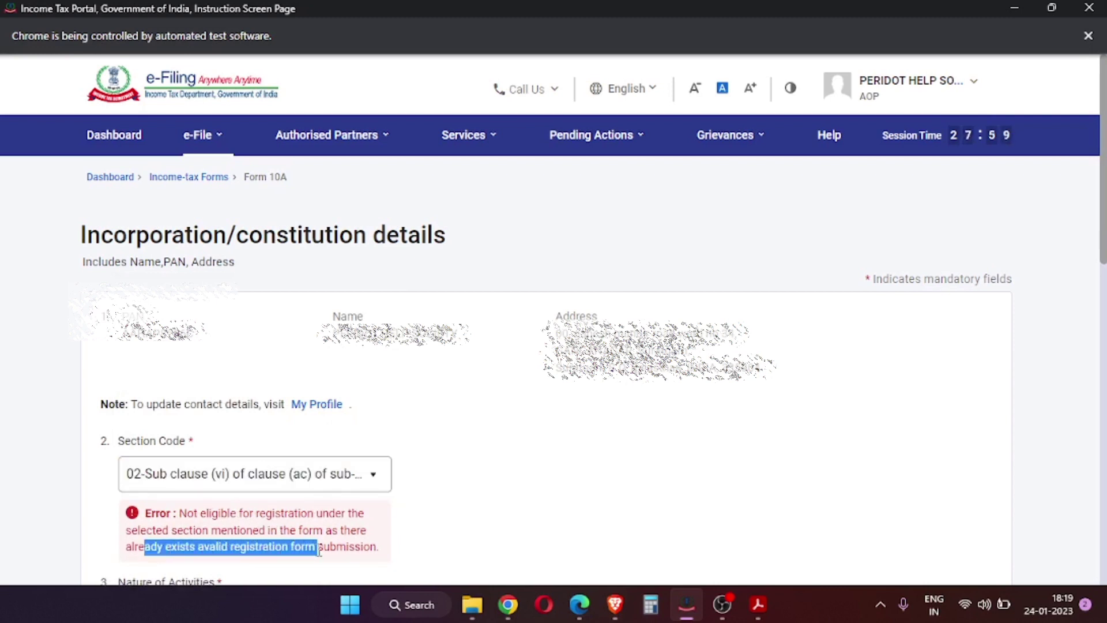
pyautogui.click(435, 541)
pyautogui.click(348, 477)
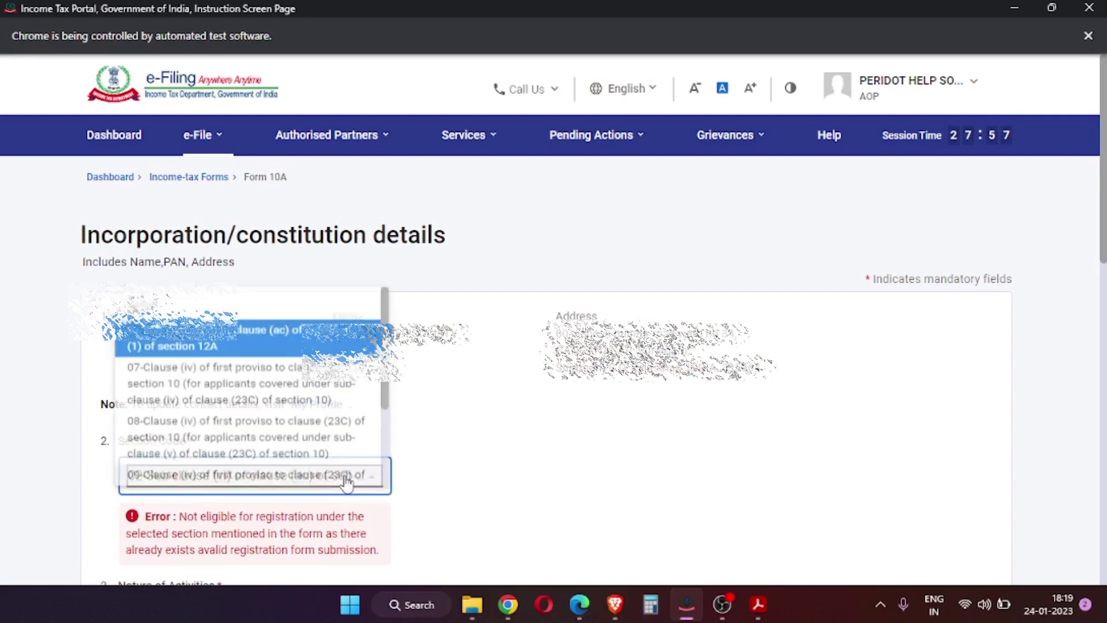
pyautogui.scroll(-3, 371, 468)
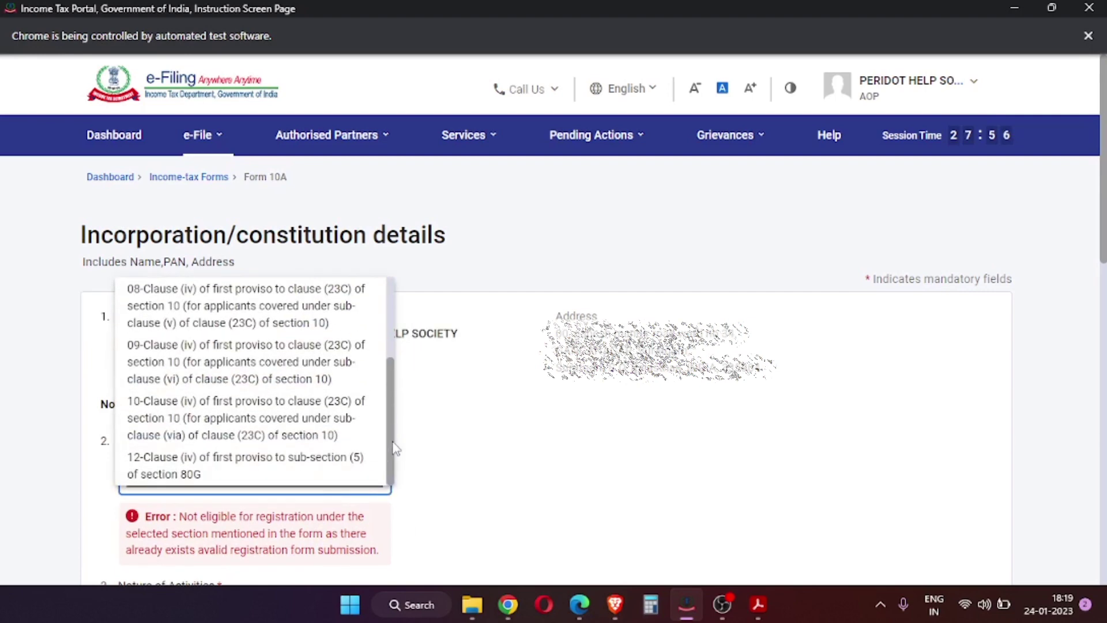
pyautogui.click(287, 463)
pyautogui.scroll(-4, 451, 437)
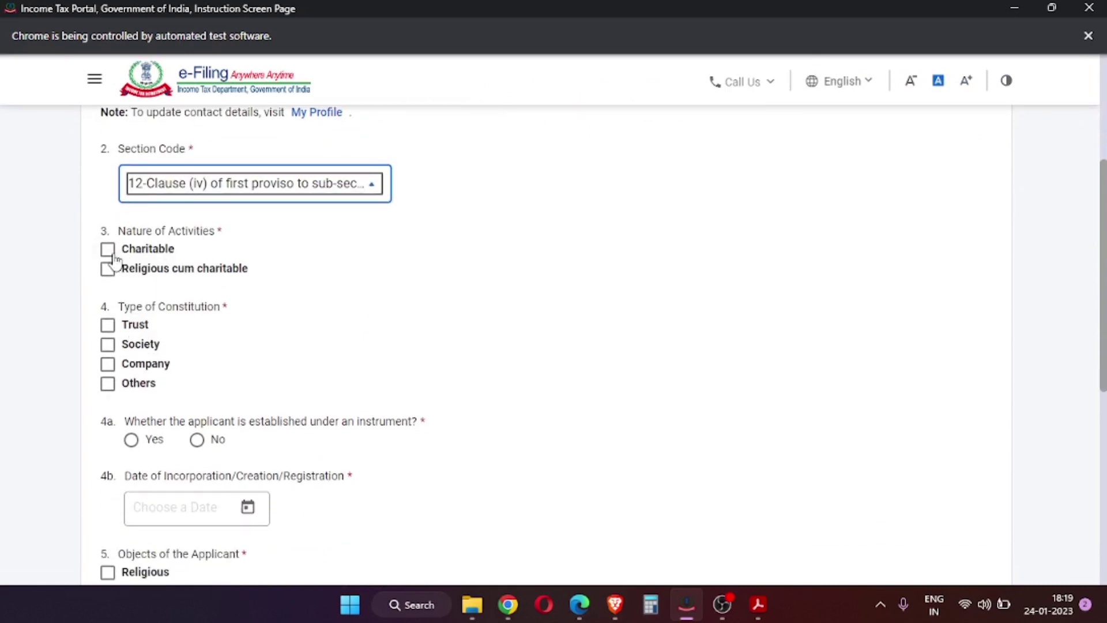
# Set activities to Charitable and constitution to Others (Raj Societies Registration Act 1958), instrument Yes.
pyautogui.click(110, 250)
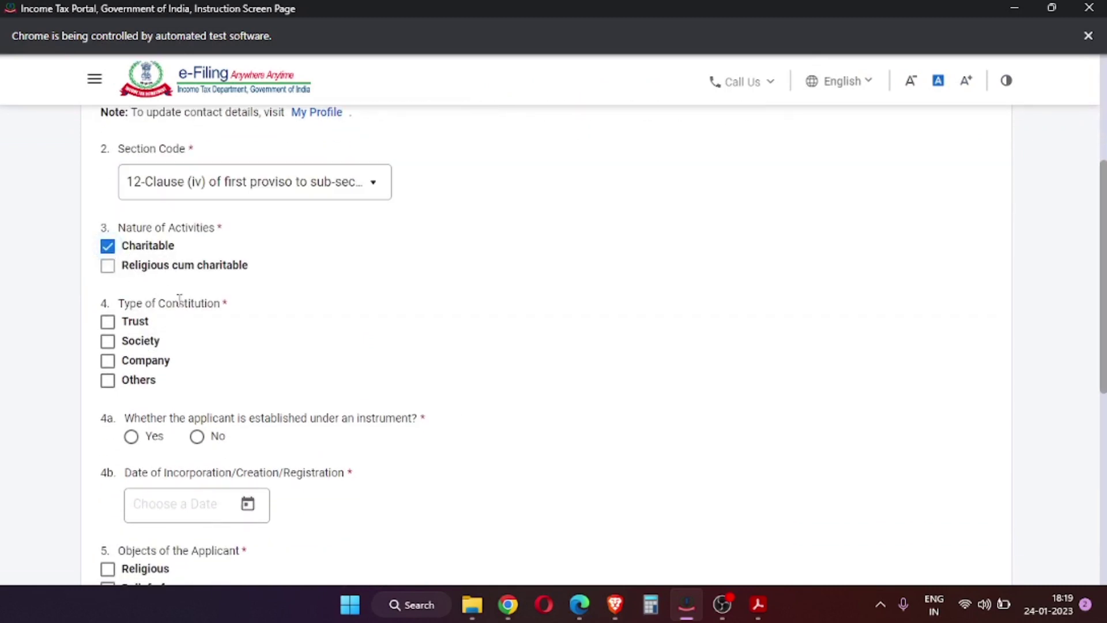
pyautogui.click(110, 383)
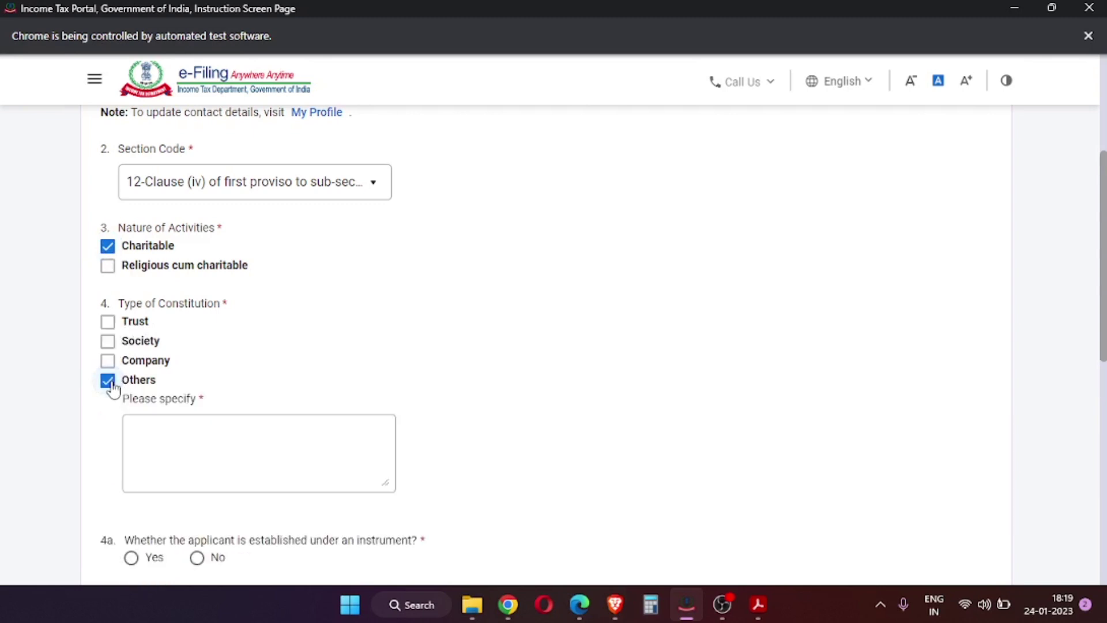
pyautogui.scroll(-3, 177, 435)
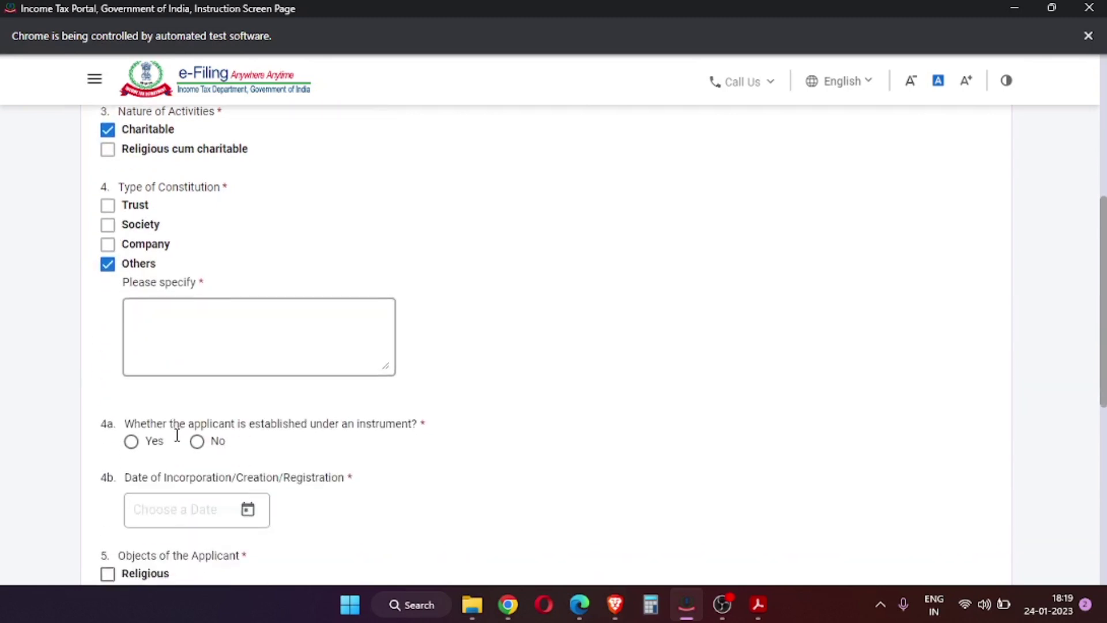
pyautogui.click(220, 299)
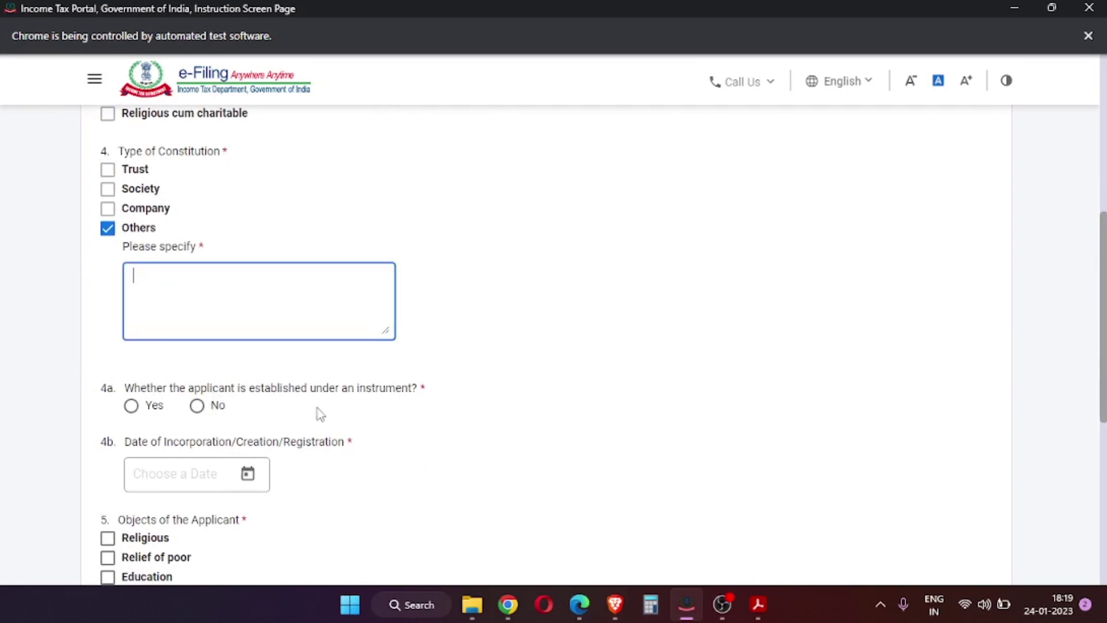
pyautogui.click(132, 407)
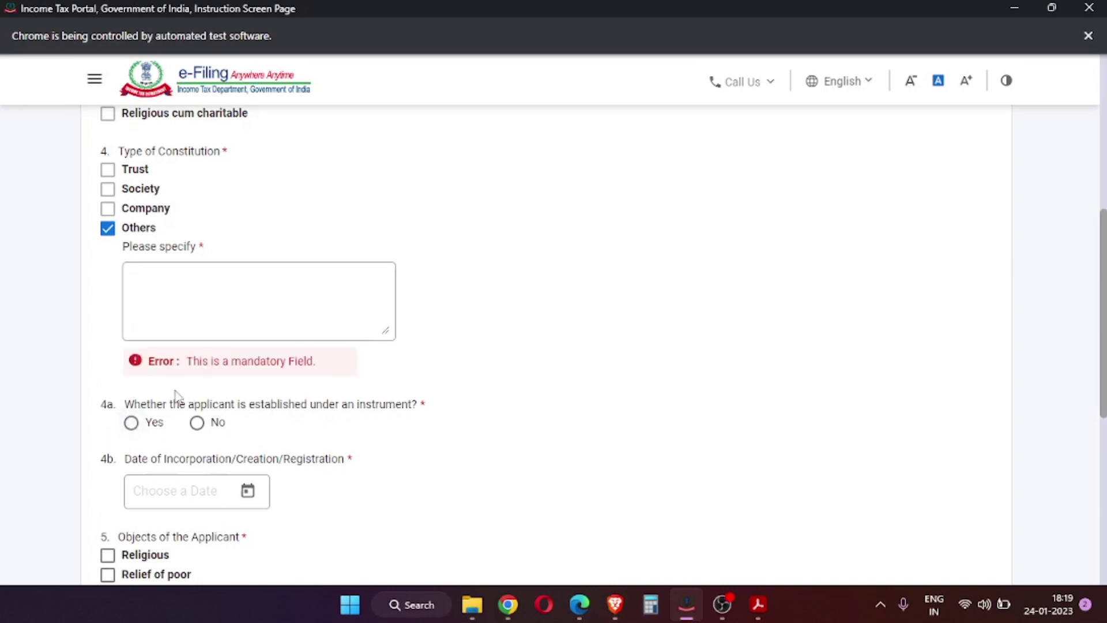
pyautogui.click(132, 424)
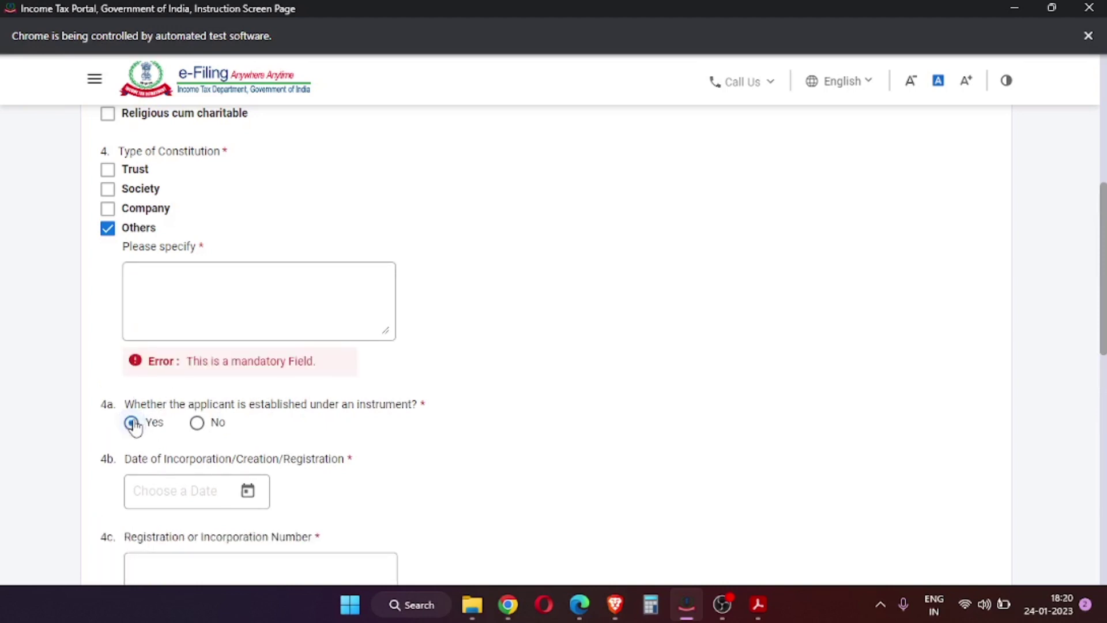
# Enter registration date 09 Dec 2019, the registration number and the granting authority.
pyautogui.scroll(-2, 269, 450)
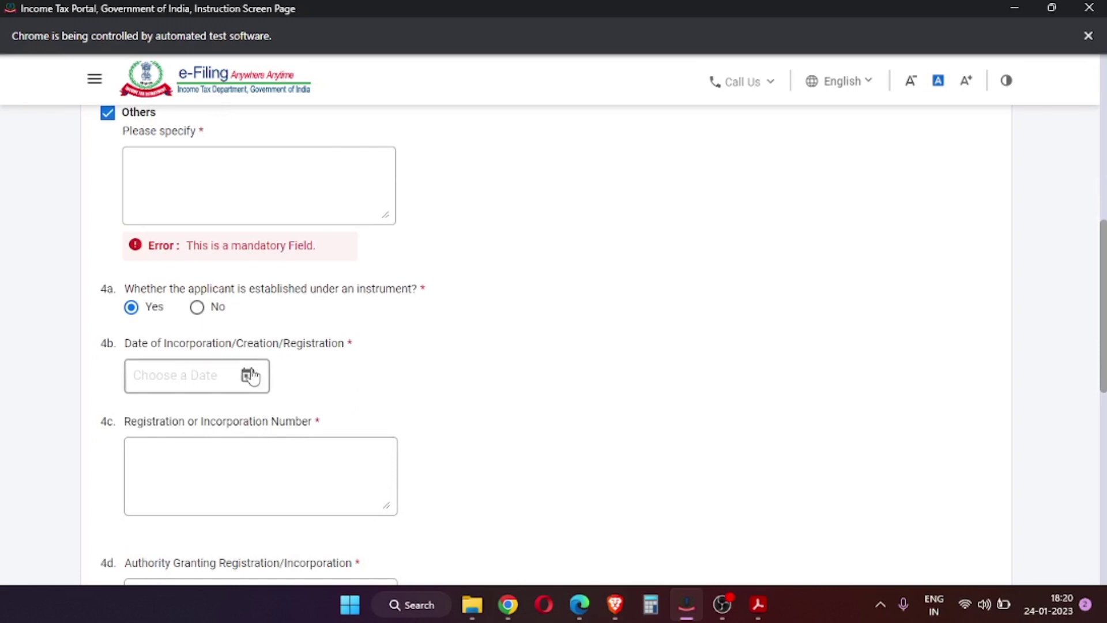
pyautogui.click(220, 460)
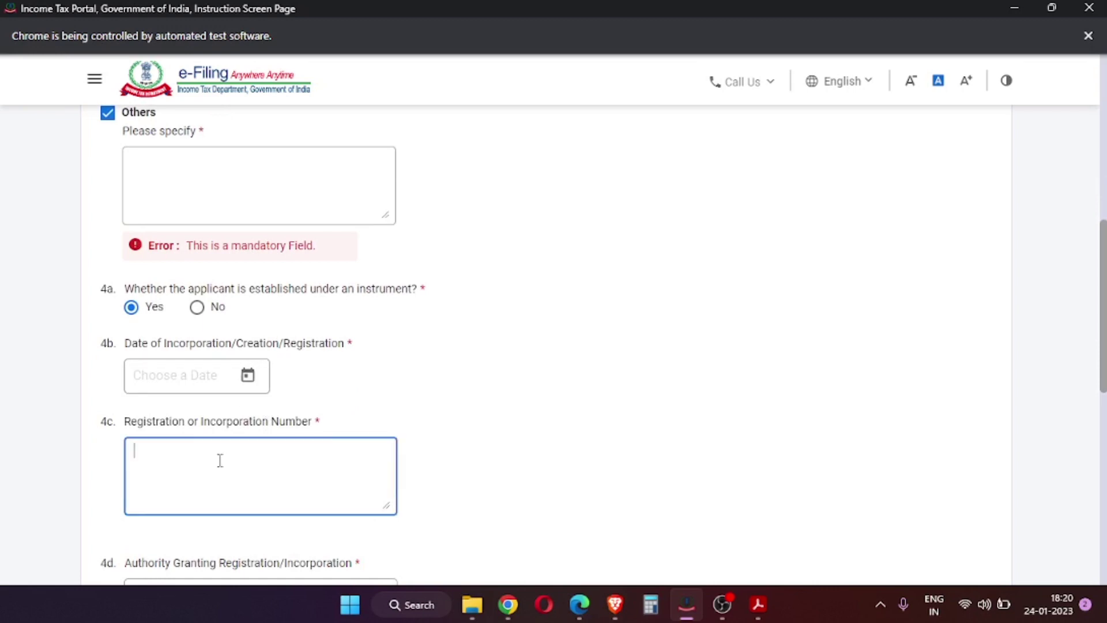
pyautogui.scroll(-2, 220, 460)
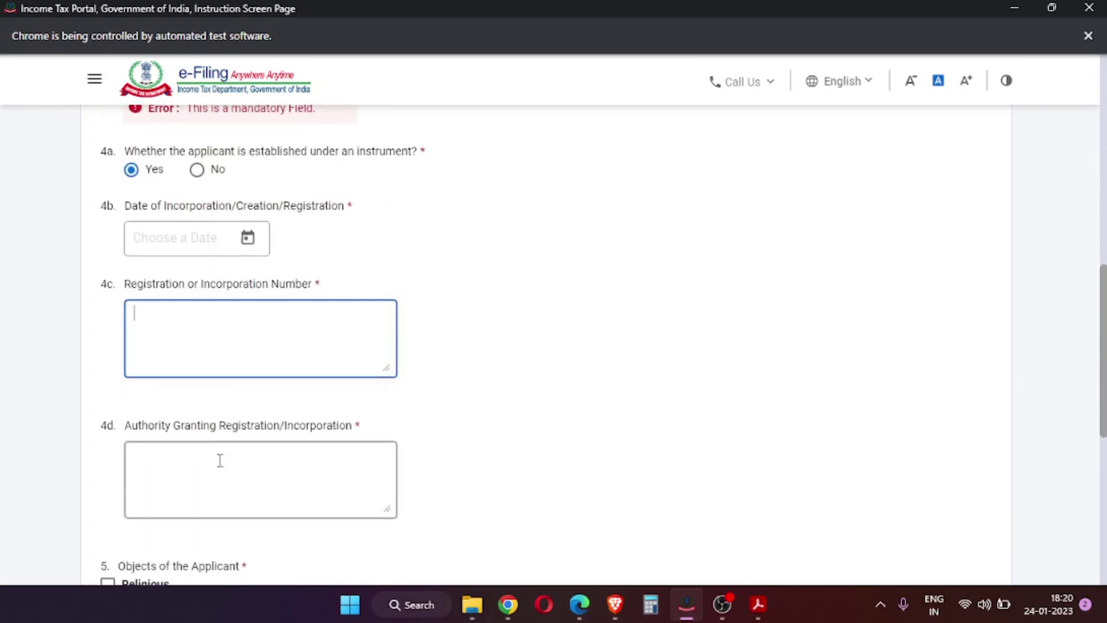
pyautogui.click(220, 459)
pyautogui.scroll(-1, 221, 461)
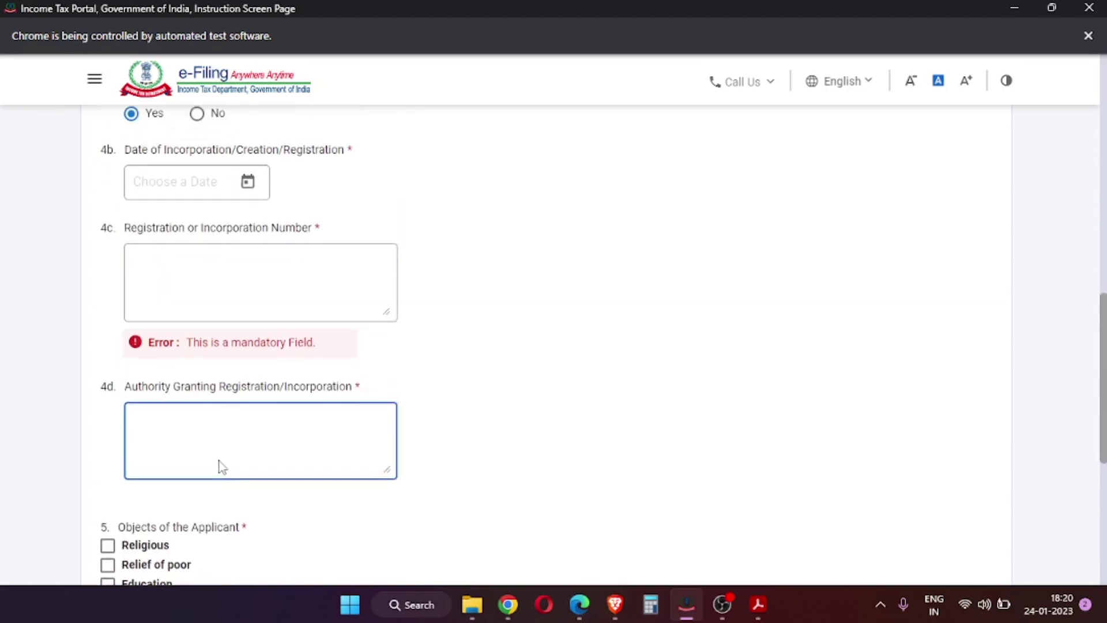
pyautogui.scroll(4, 221, 465)
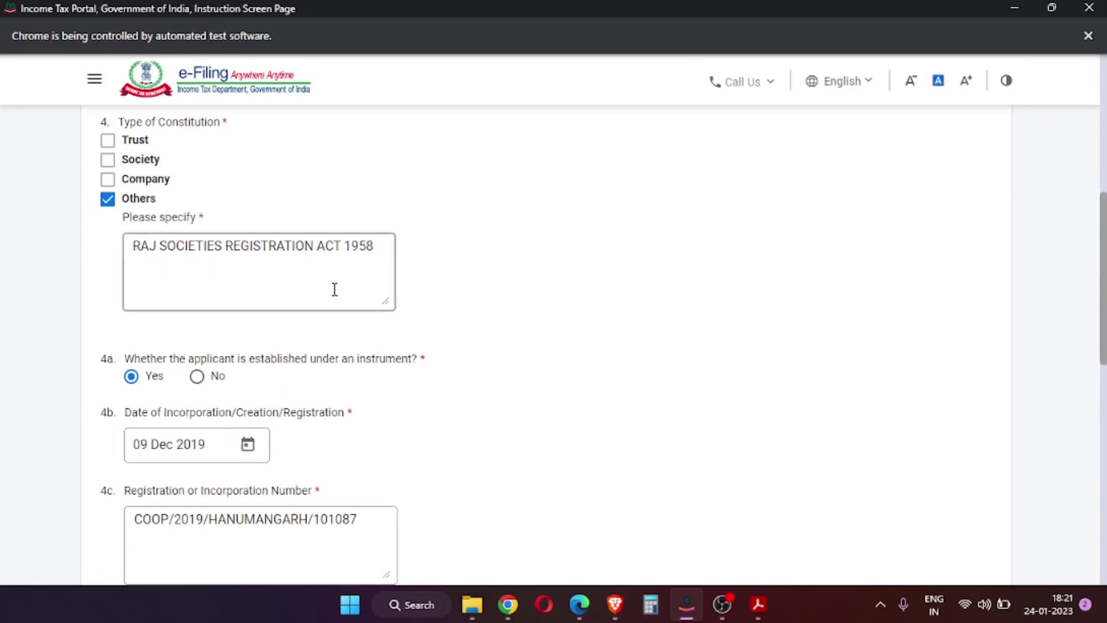
pyautogui.scroll(-1, 335, 289)
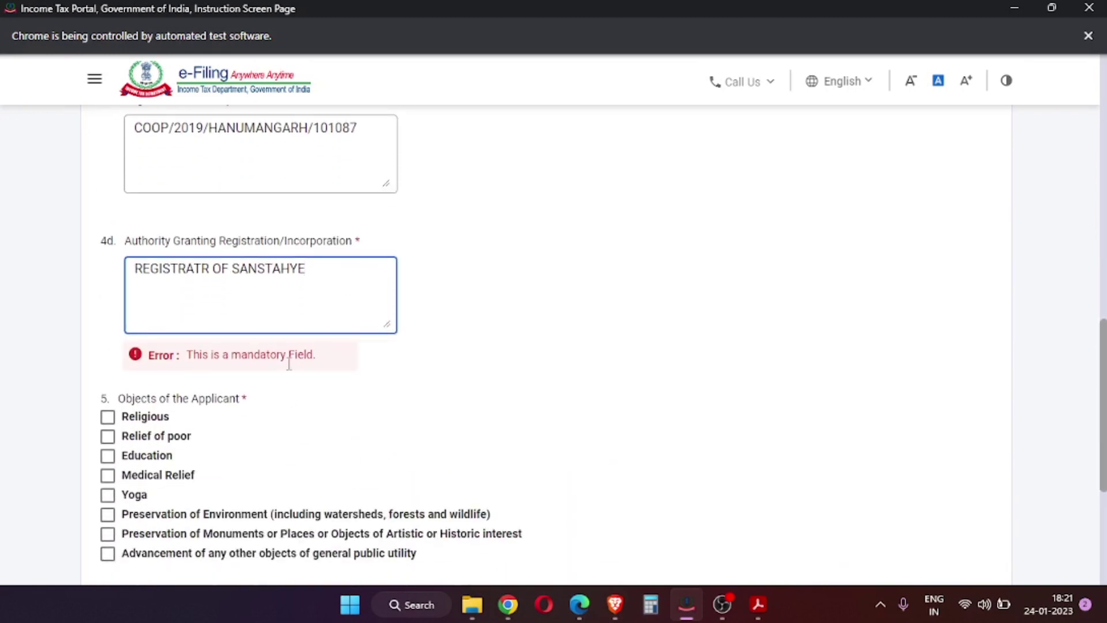
pyautogui.scroll(-2, 303, 387)
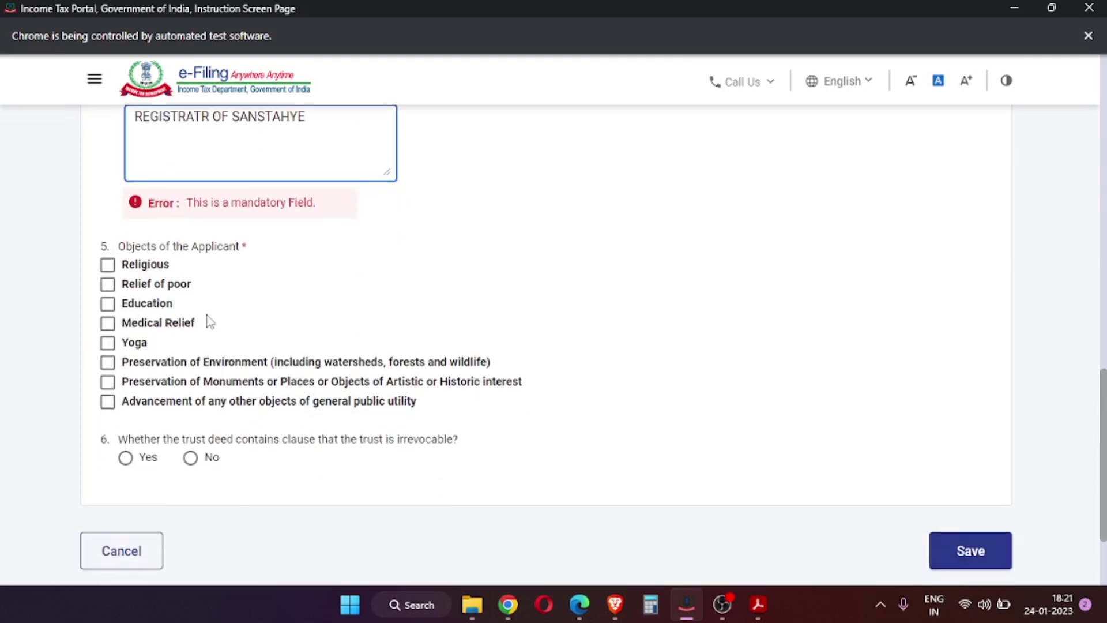
# Tick Relief of poor, Medical Relief, Yoga, Environment, Monuments and General Public Utility objects.
pyautogui.click(108, 284)
pyautogui.click(108, 306)
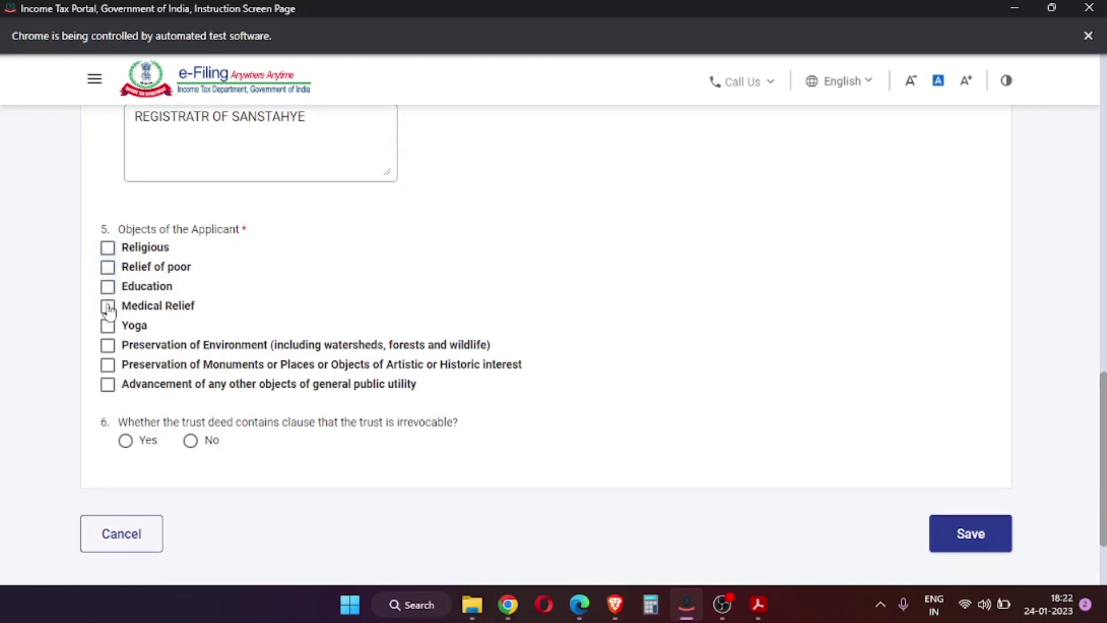
pyautogui.click(108, 306)
pyautogui.click(108, 267)
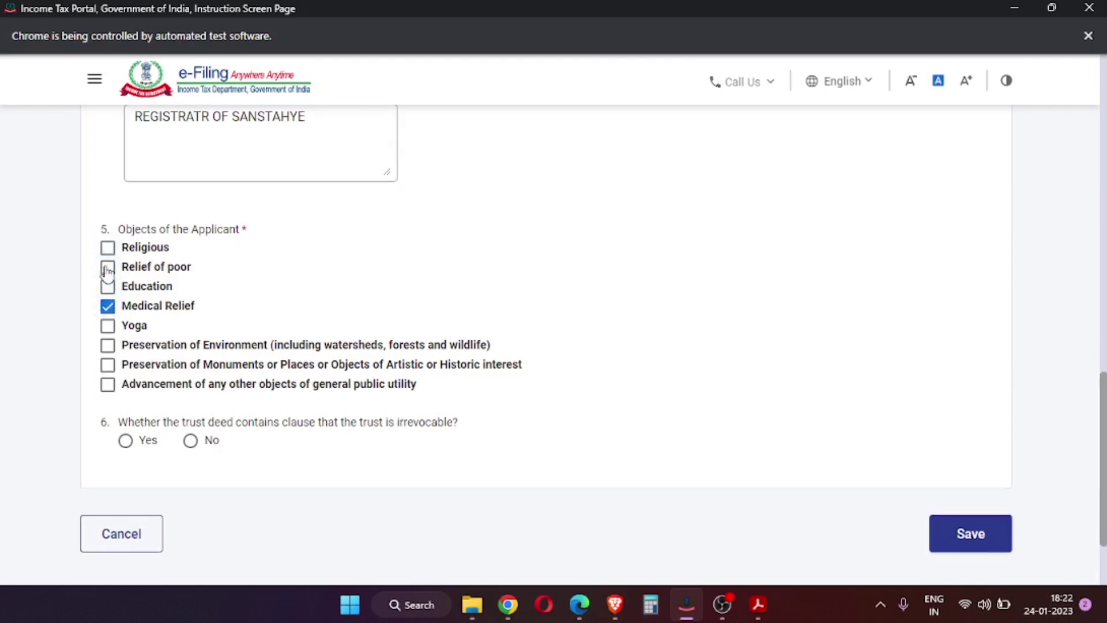
pyautogui.click(108, 325)
pyautogui.click(108, 344)
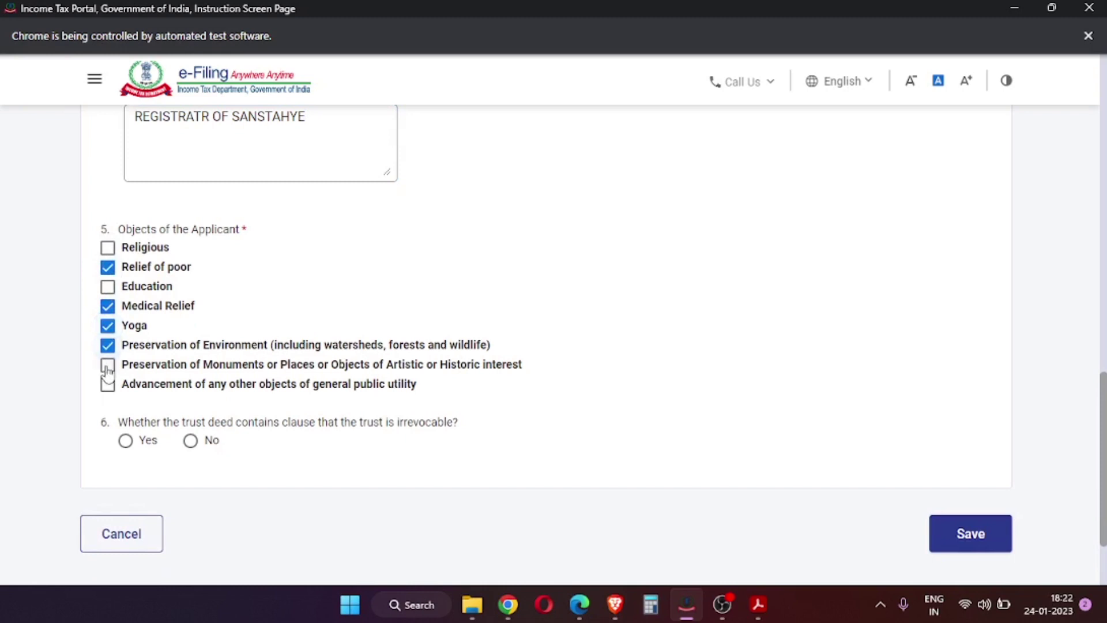
pyautogui.click(108, 365)
pyautogui.click(108, 384)
# Answer Yes to the irrevocable clause question and save the constitution section.
pyautogui.doubleClick(425, 422)
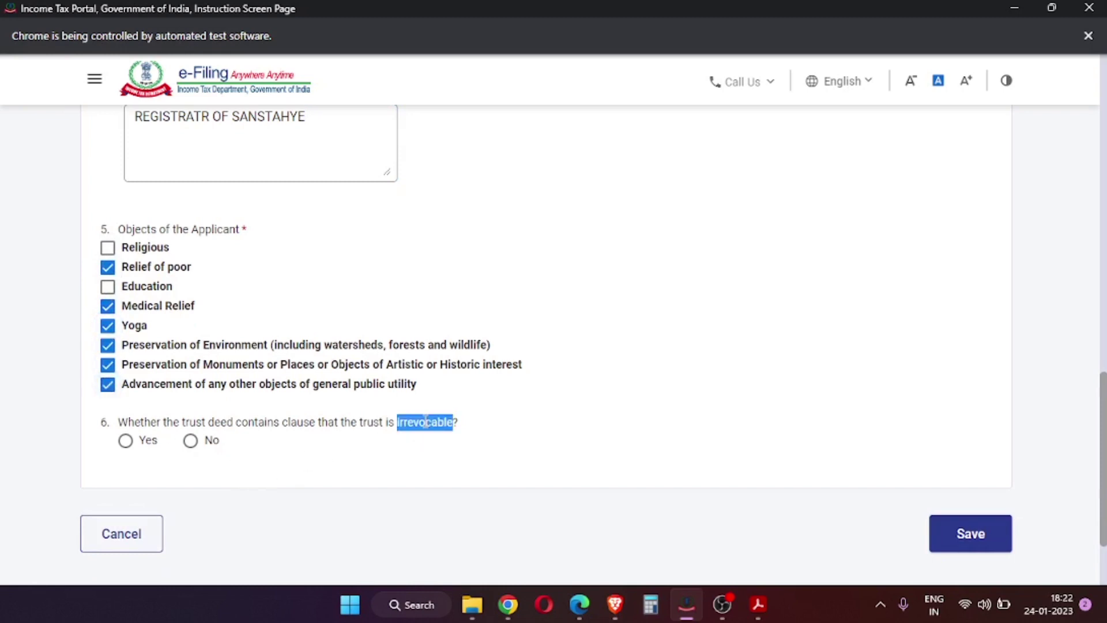
pyautogui.click(126, 441)
pyautogui.click(967, 535)
pyautogui.scroll(6, 829, 385)
pyautogui.scroll(-18, 828, 385)
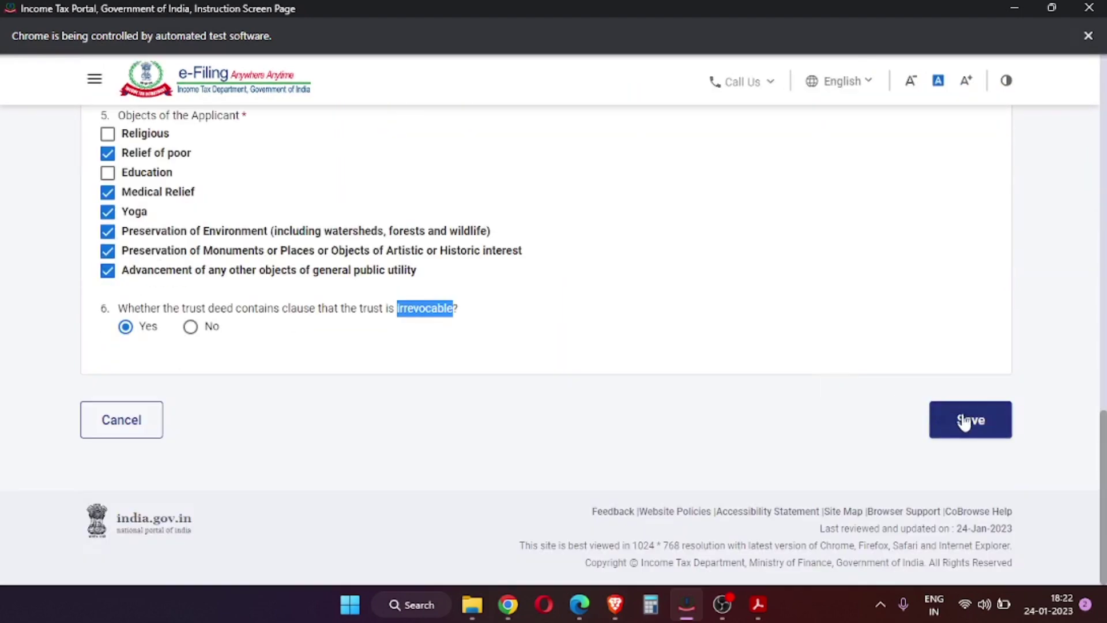
pyautogui.click(964, 421)
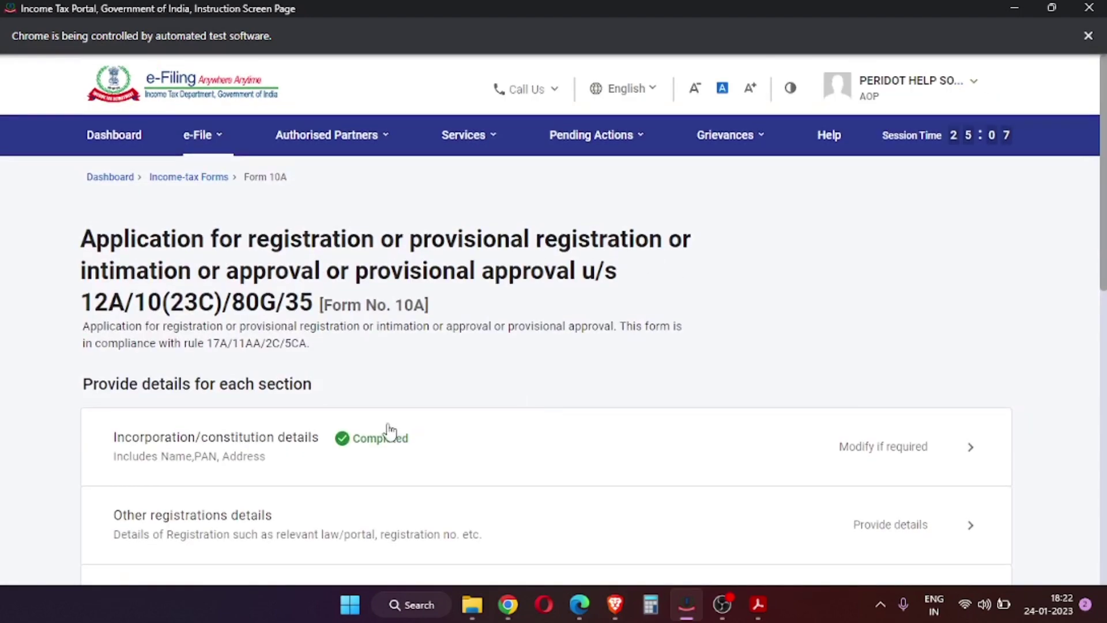
# Answer No on DARPAN/FCRA, past rejections and clause 21 exemption, save, and open Key Persons.
pyautogui.scroll(-4, 527, 378)
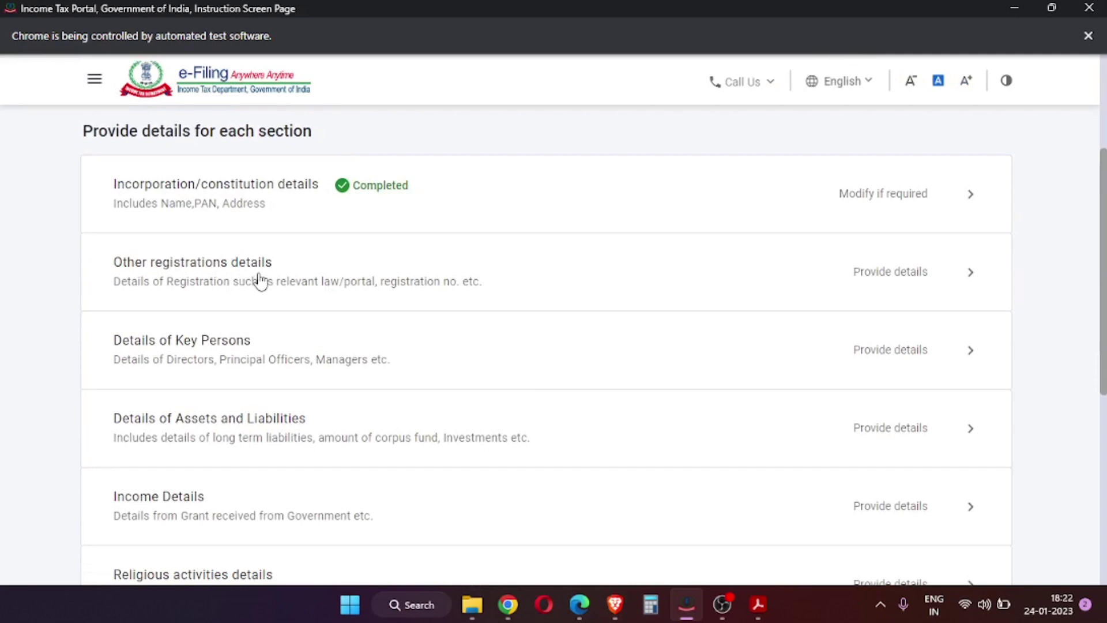
pyautogui.click(261, 281)
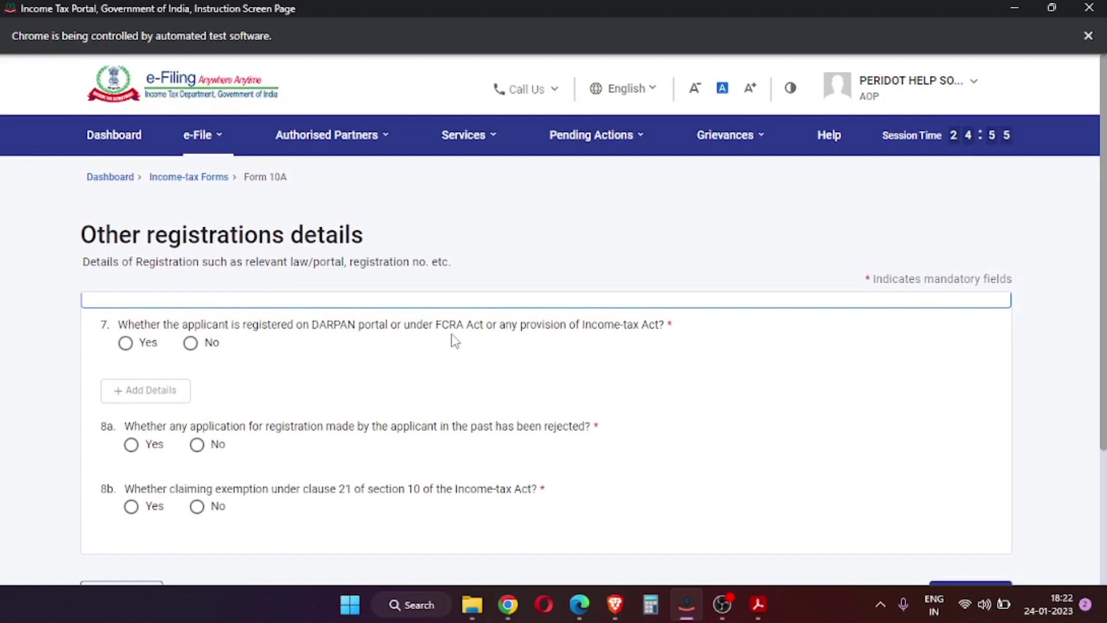
pyautogui.click(192, 345)
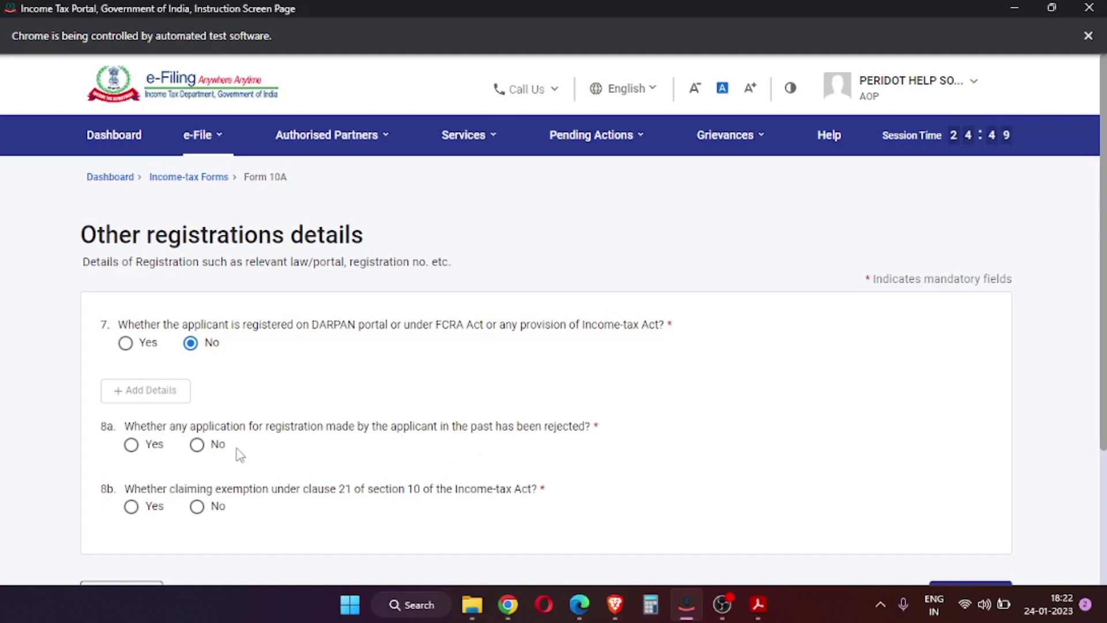
pyautogui.click(196, 446)
pyautogui.click(196, 448)
pyautogui.click(196, 507)
pyautogui.scroll(-2, 349, 482)
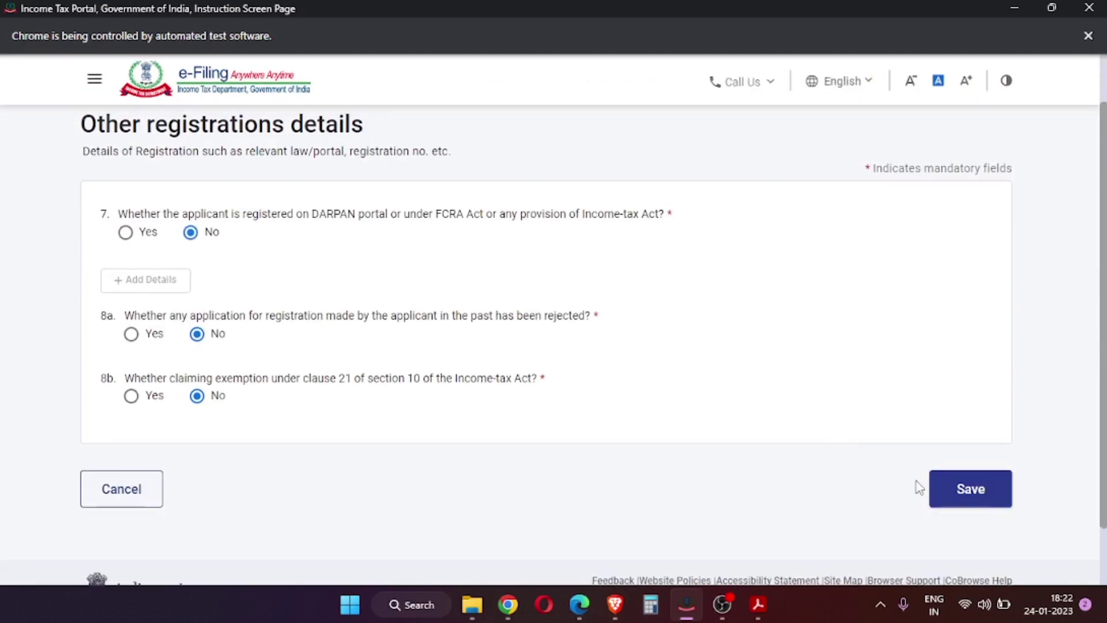
pyautogui.click(969, 490)
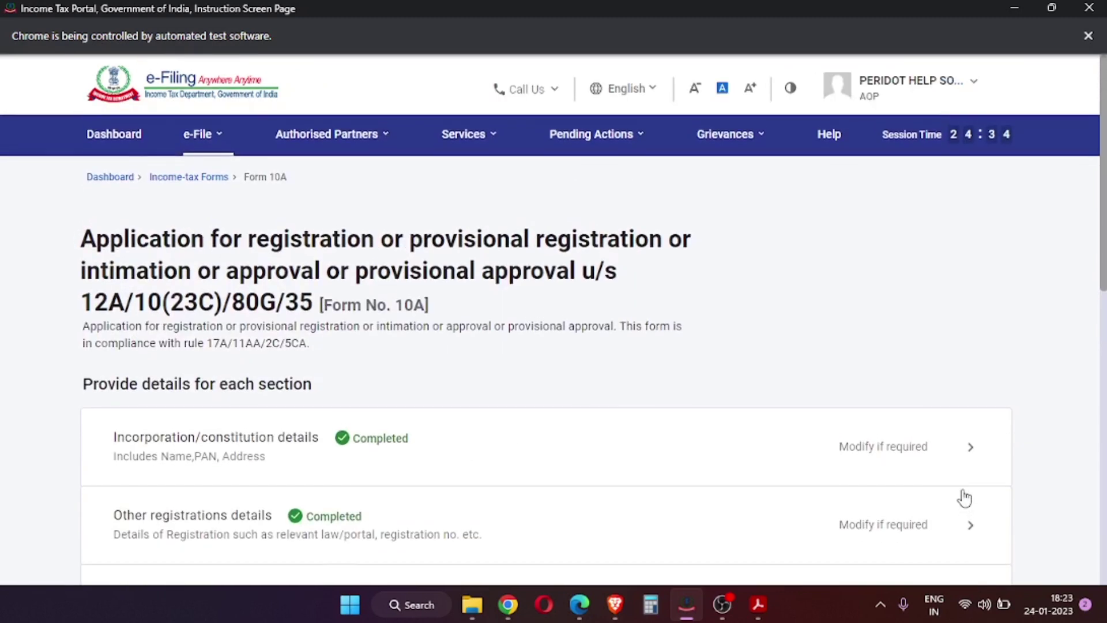
pyautogui.scroll(-5, 655, 427)
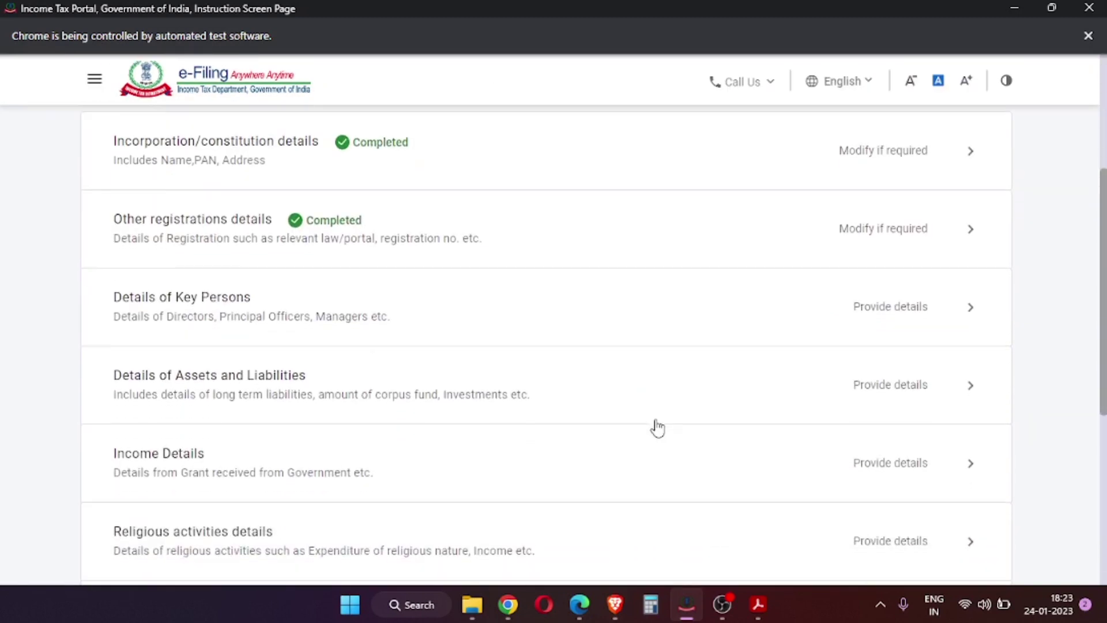
pyautogui.click(274, 319)
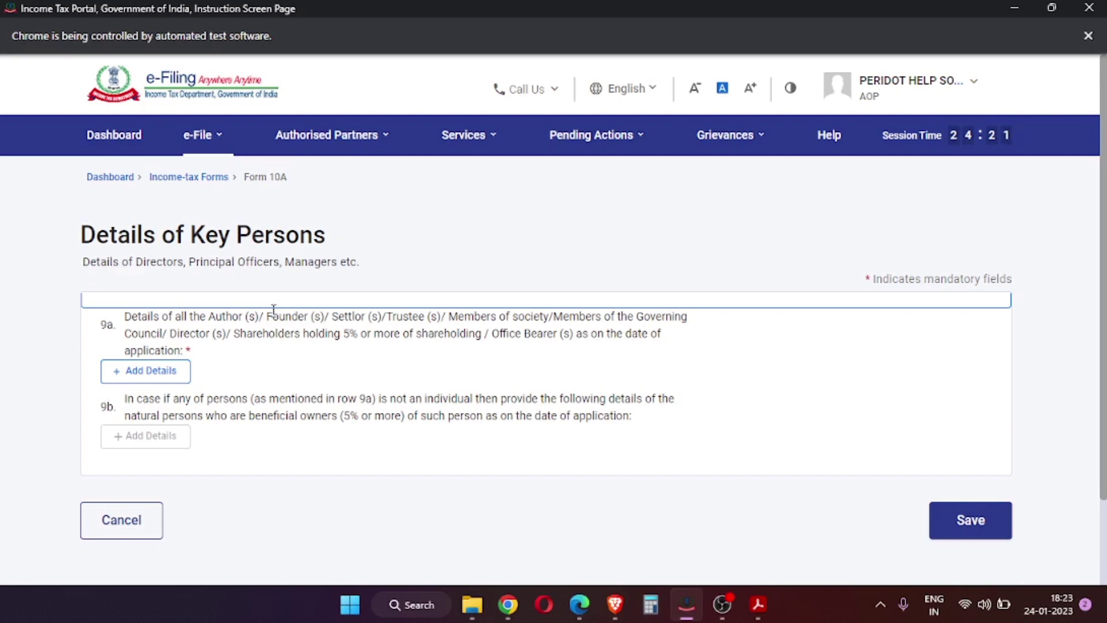
# Add a key person under 9a as Trustee with ID code 01-Permanent Account Number.
pyautogui.moveTo(275, 334); pyautogui.dragTo(382, 338)
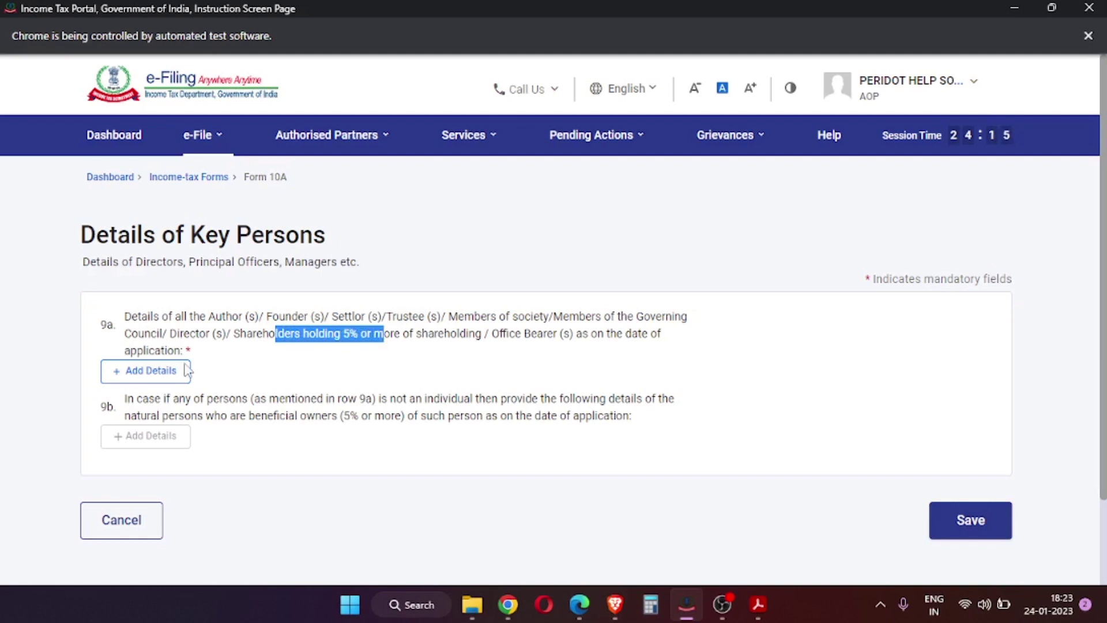
pyautogui.click(146, 374)
pyautogui.click(146, 374)
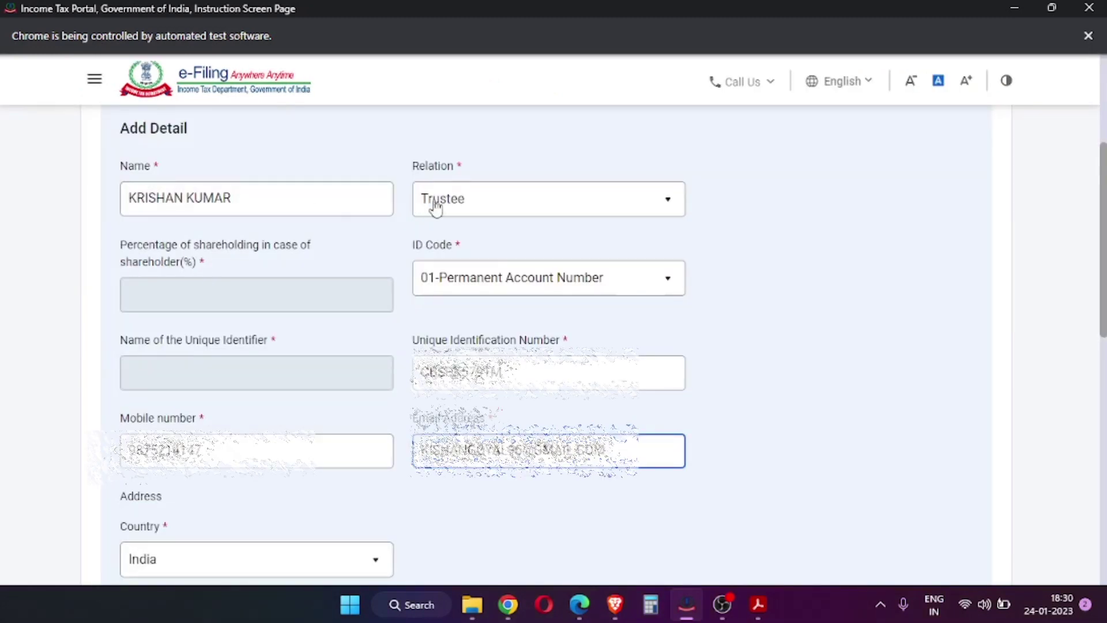
pyautogui.click(456, 203)
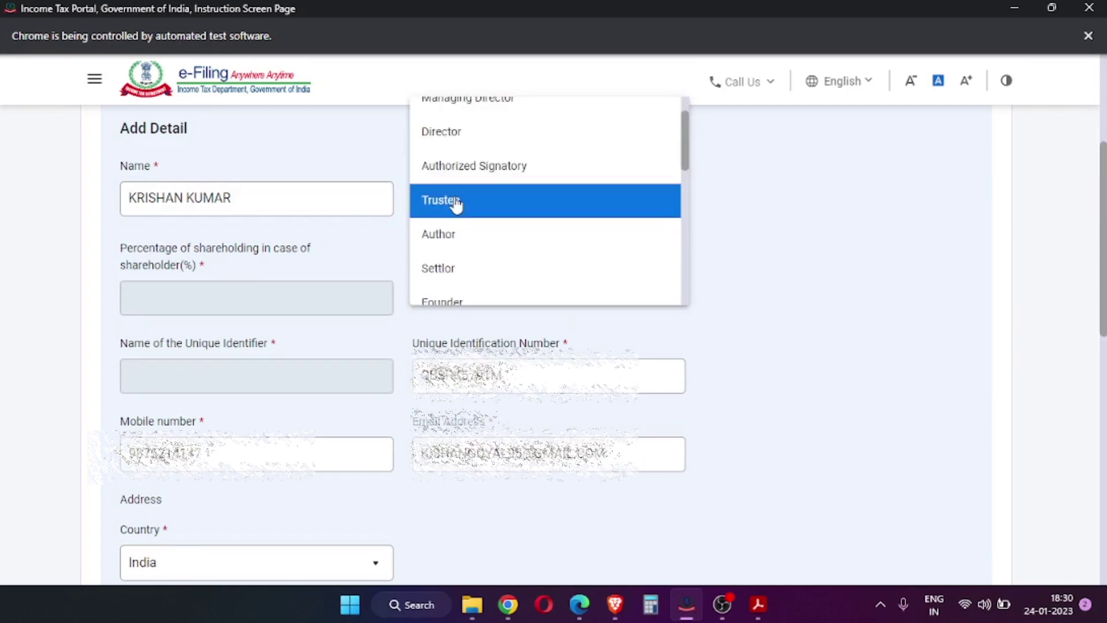
pyautogui.click(456, 203)
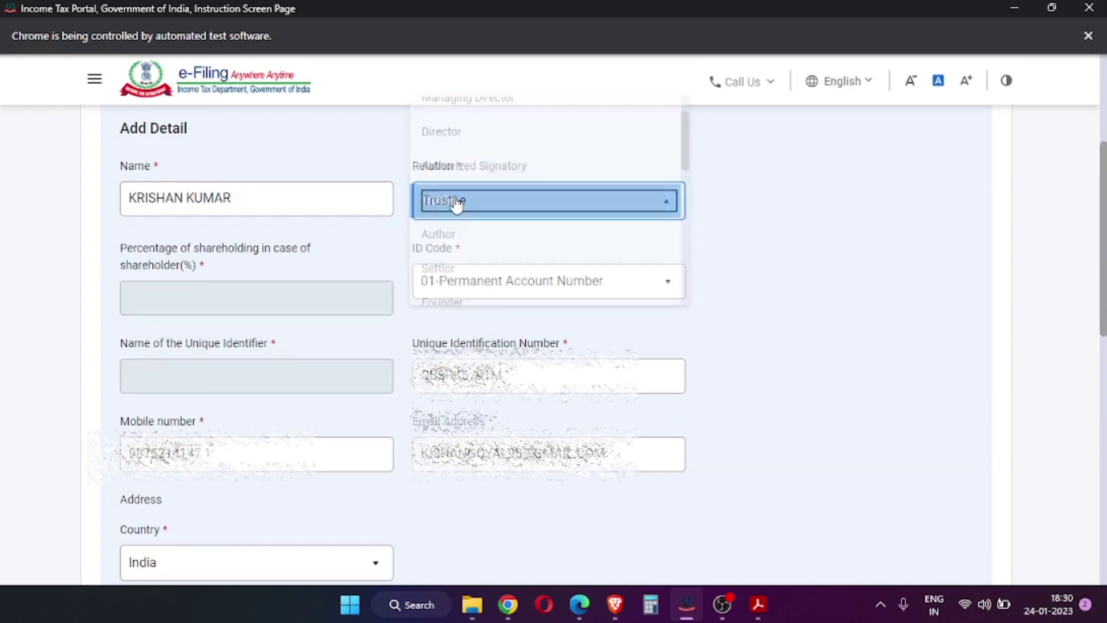
pyautogui.click(487, 282)
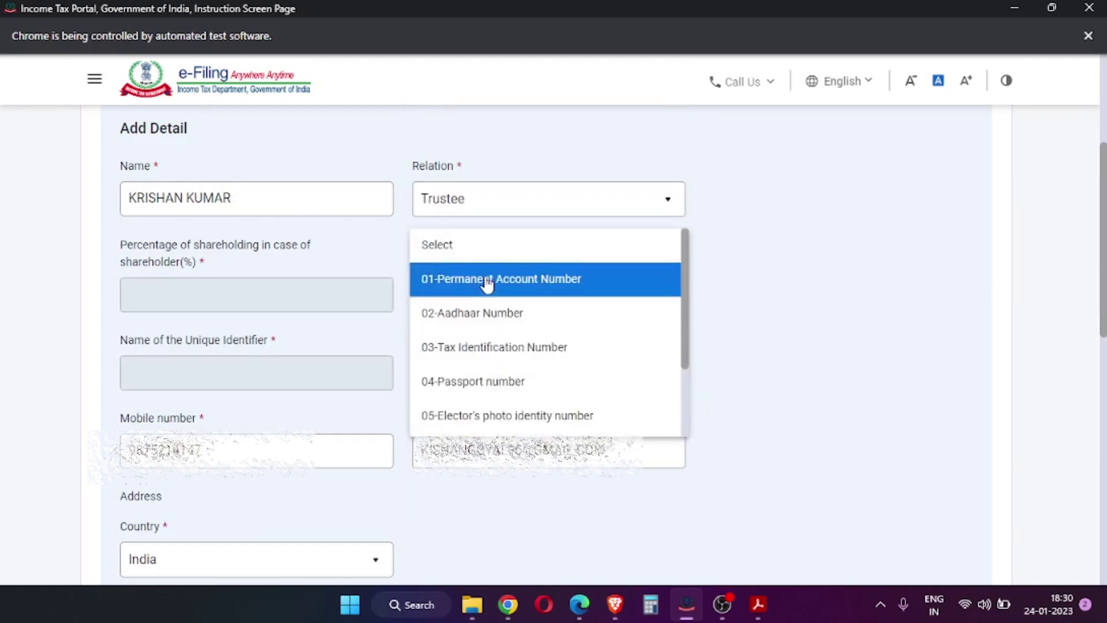
pyautogui.click(488, 281)
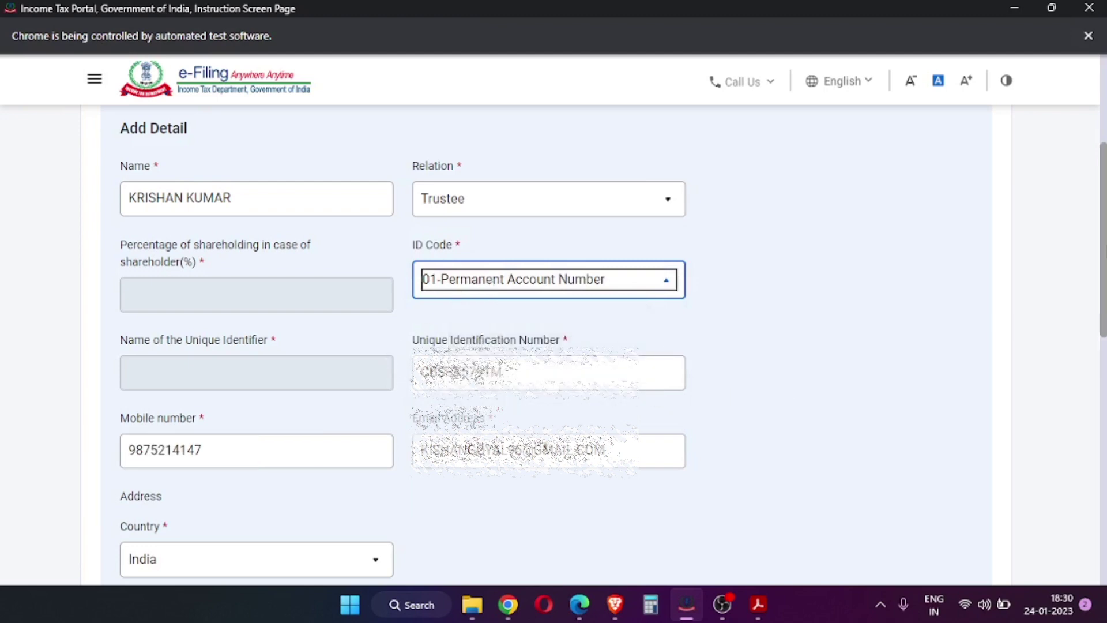
pyautogui.scroll(-7, 1102, 224)
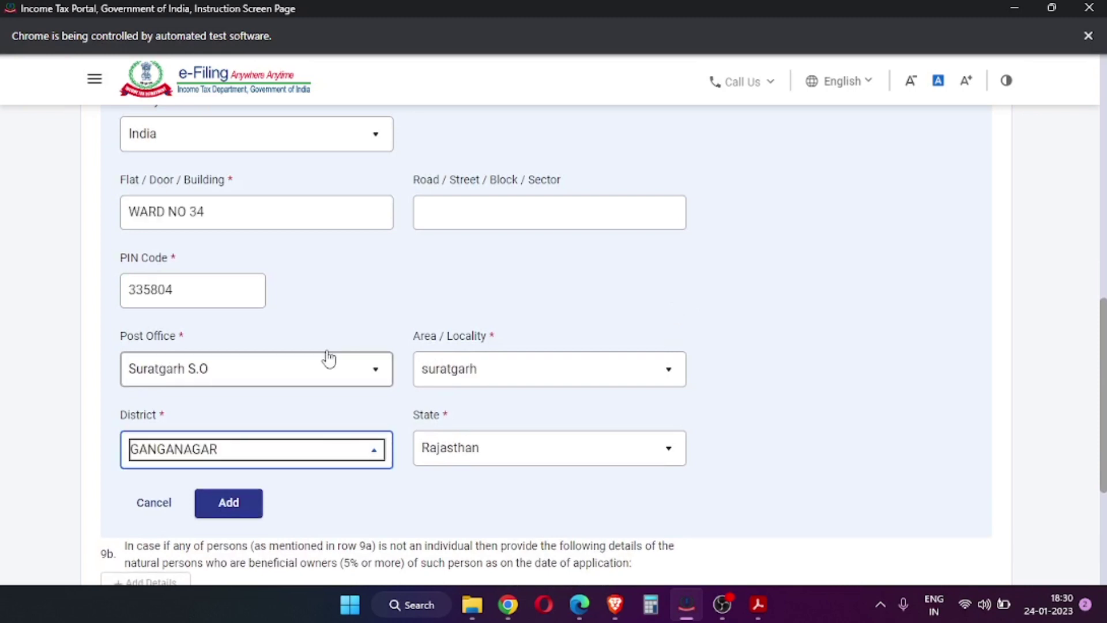
pyautogui.click(231, 499)
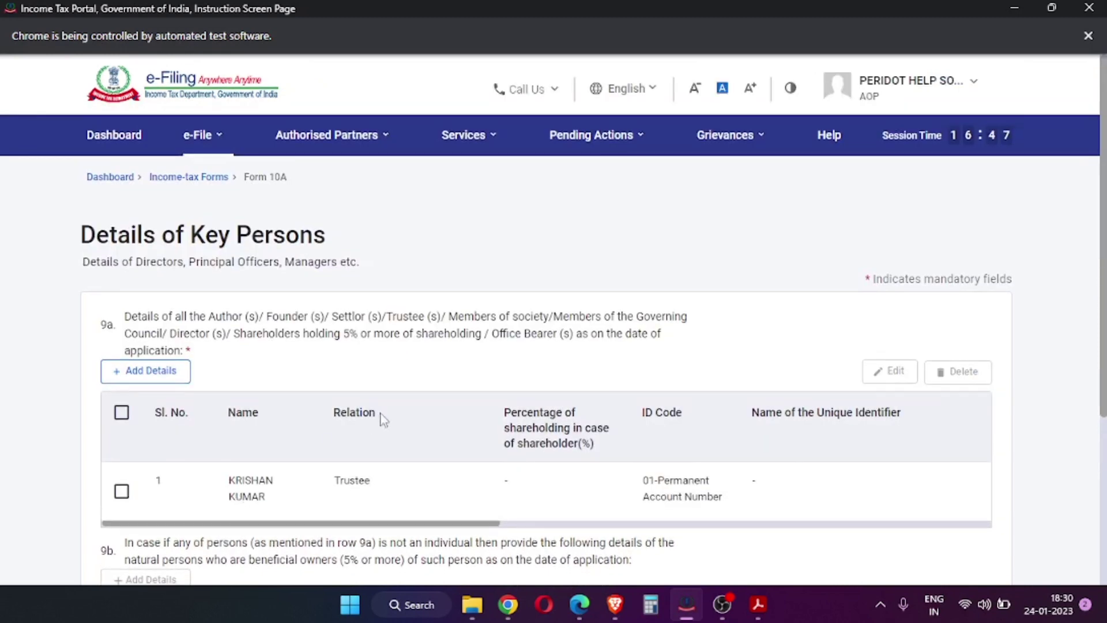
# Save the key persons details and open Details of Assets and Liabilities.
pyautogui.scroll(-2, 380, 418)
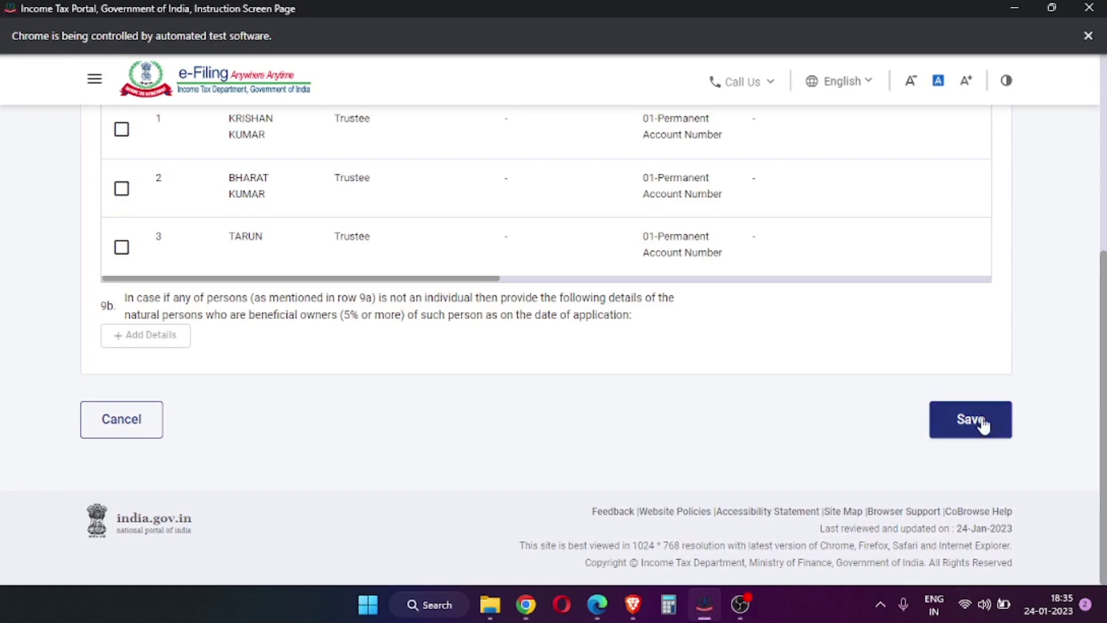
pyautogui.click(984, 424)
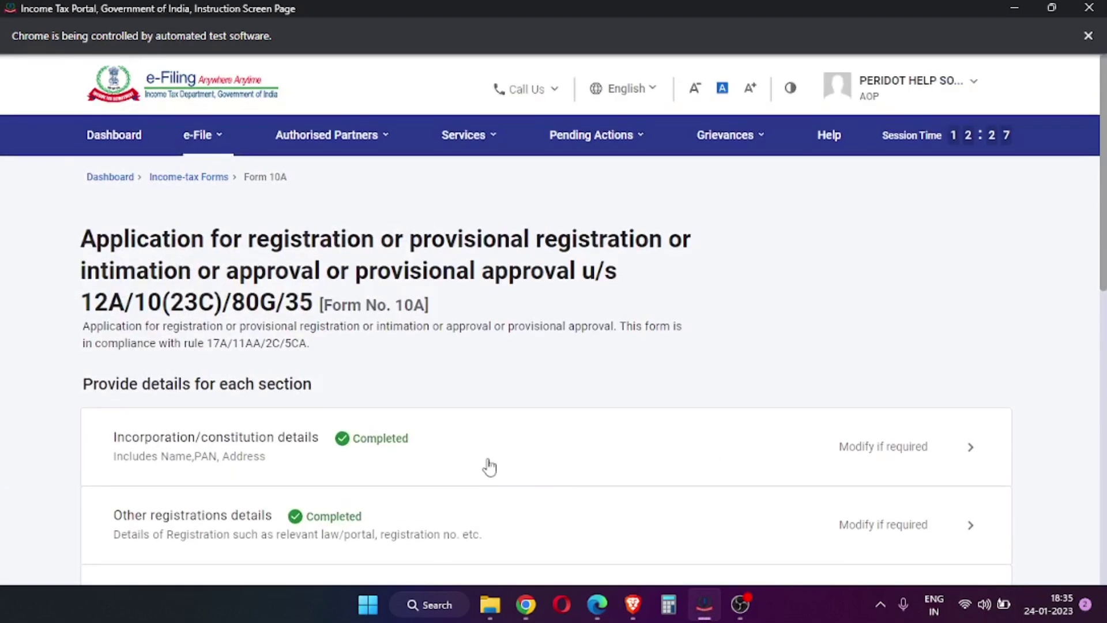
pyautogui.scroll(-3, 488, 466)
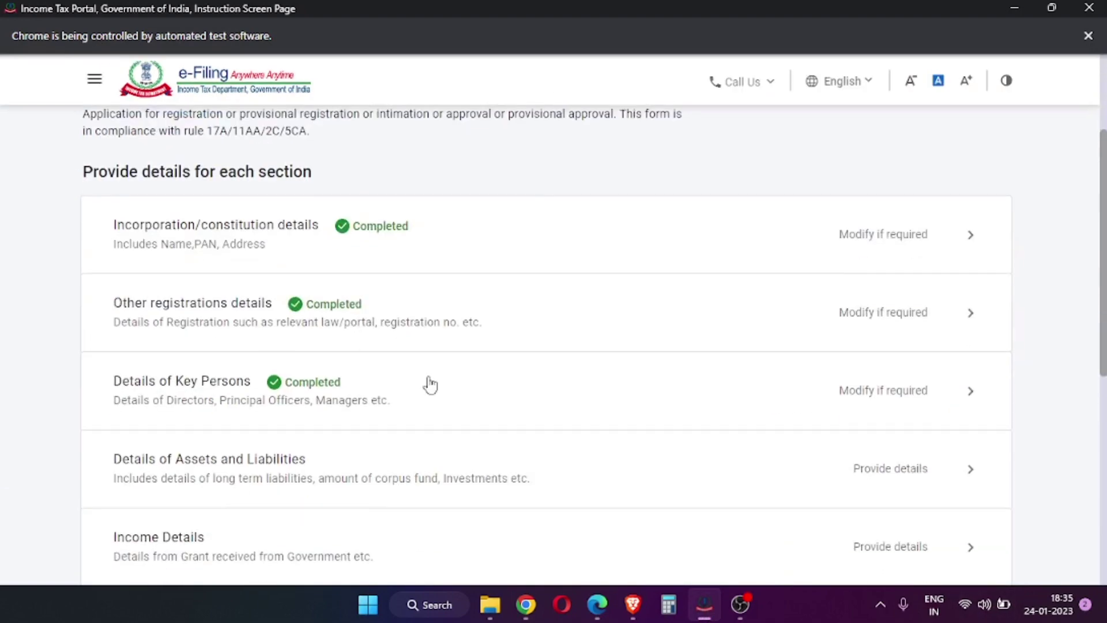
pyautogui.scroll(-1, 461, 384)
pyautogui.scroll(-2, 477, 383)
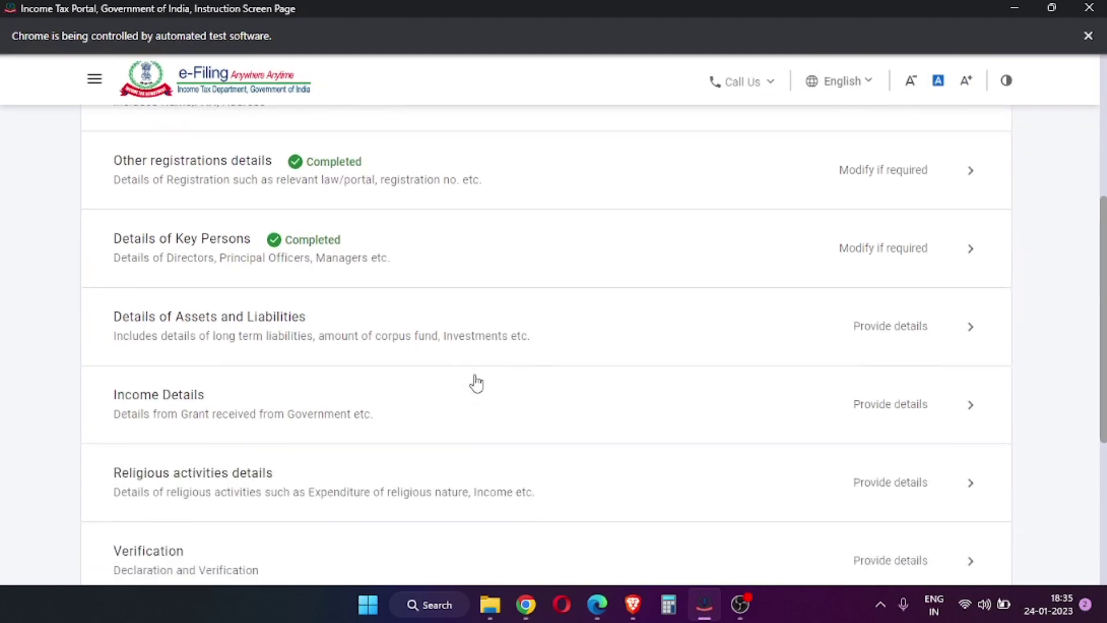
pyautogui.click(253, 337)
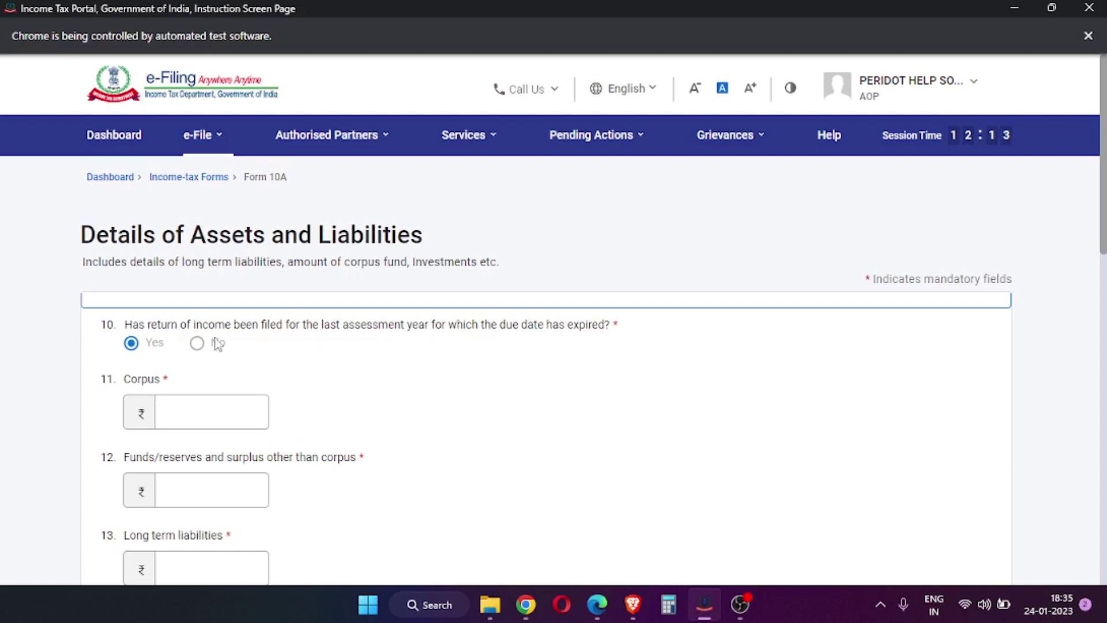
# Enter 20225 as Other Assets, leave the remaining assets at 0, and save.
pyautogui.scroll(-3, 370, 379)
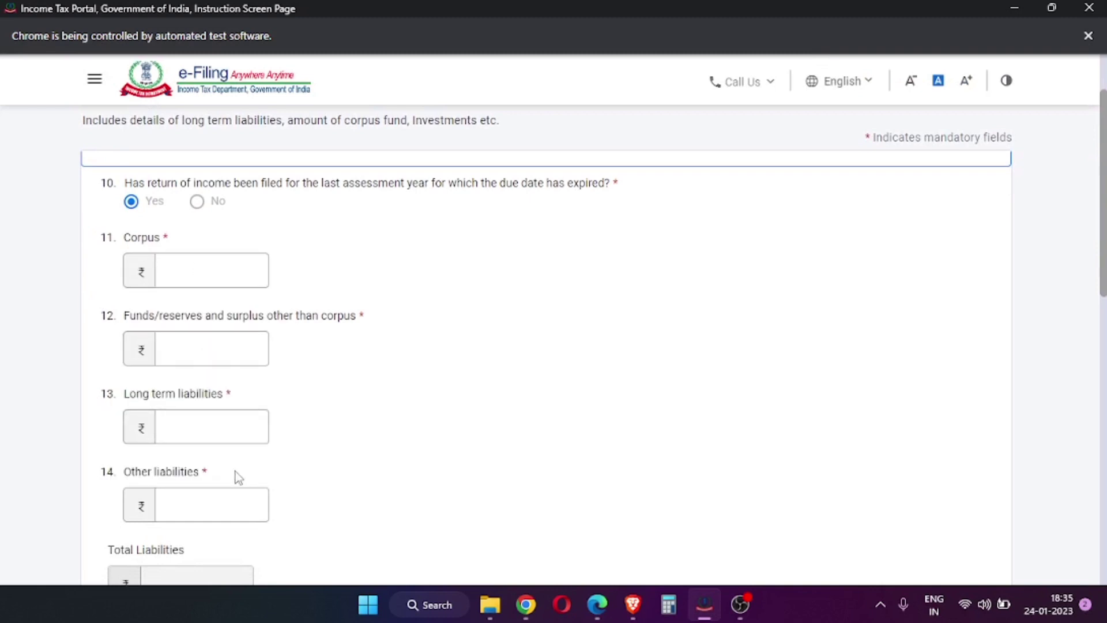
pyautogui.scroll(-2, 235, 472)
pyautogui.scroll(-4, 235, 472)
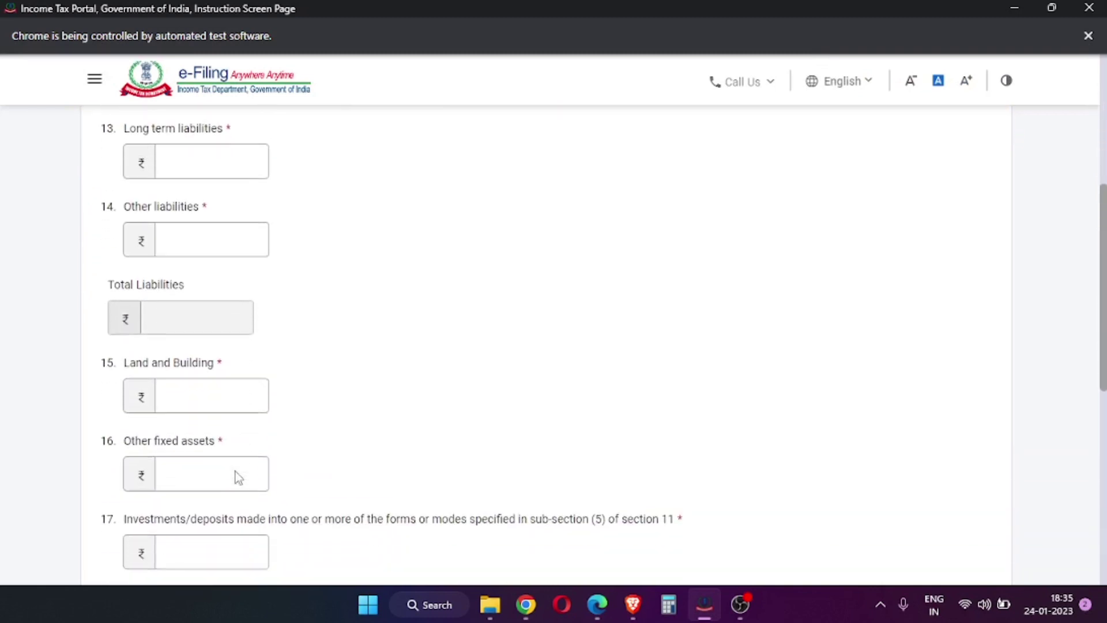
pyautogui.scroll(-1, 235, 472)
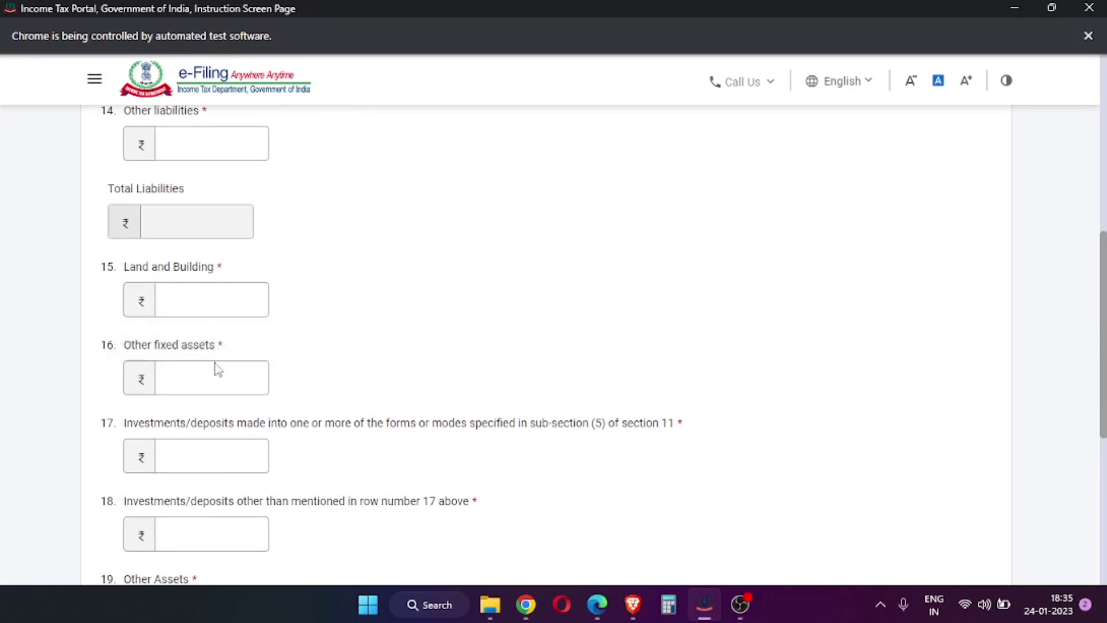
pyautogui.scroll(-3, 218, 383)
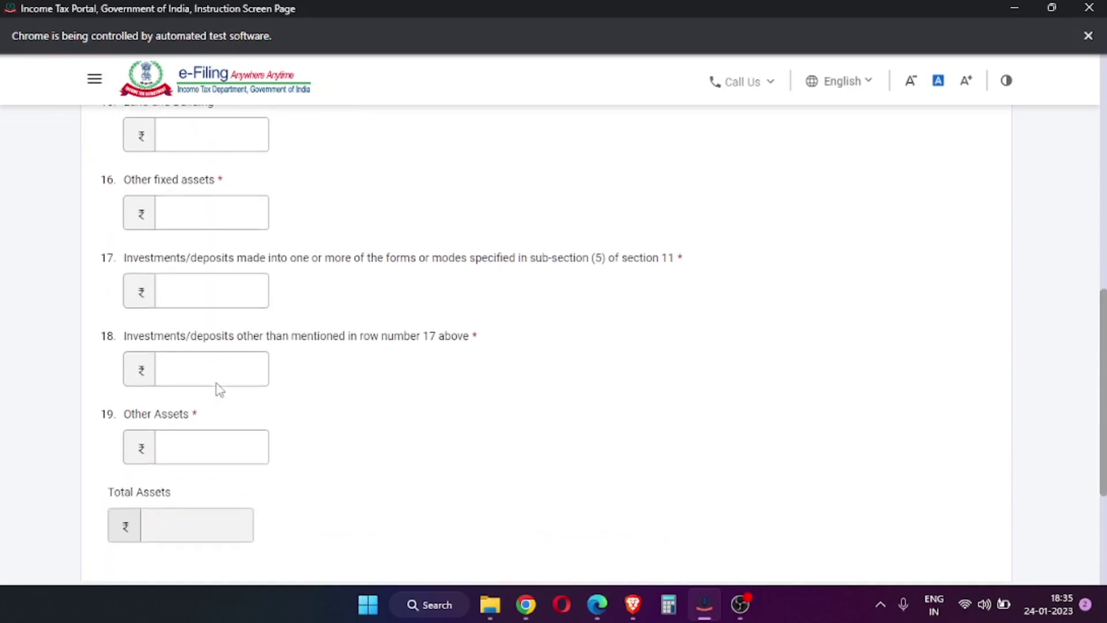
pyautogui.click(211, 441)
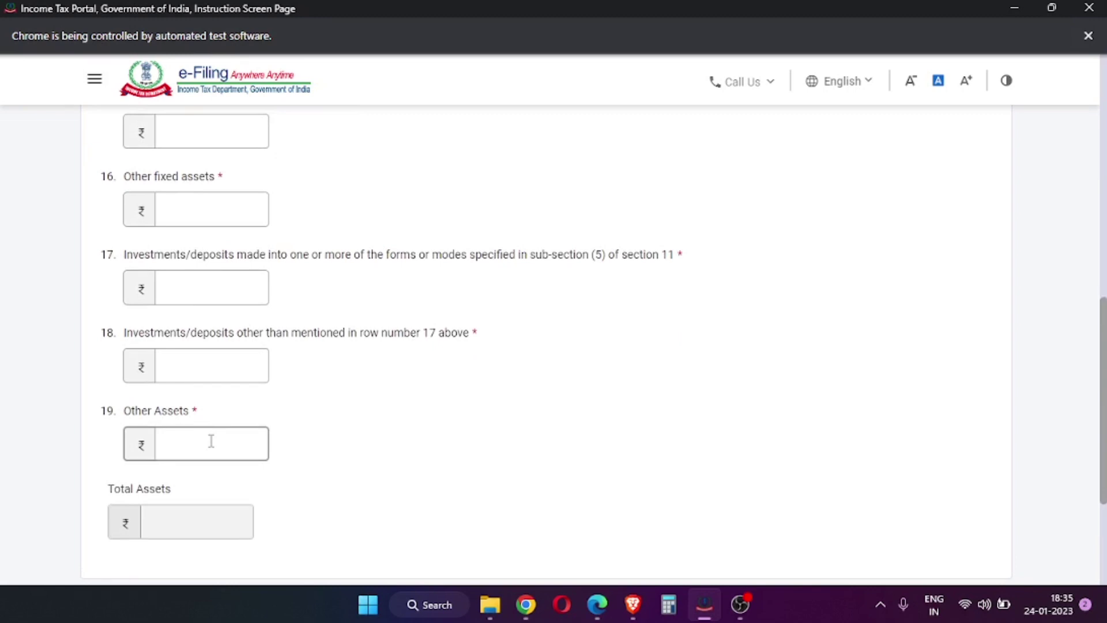
pyautogui.write('20225')
pyautogui.scroll(-2, 419, 286)
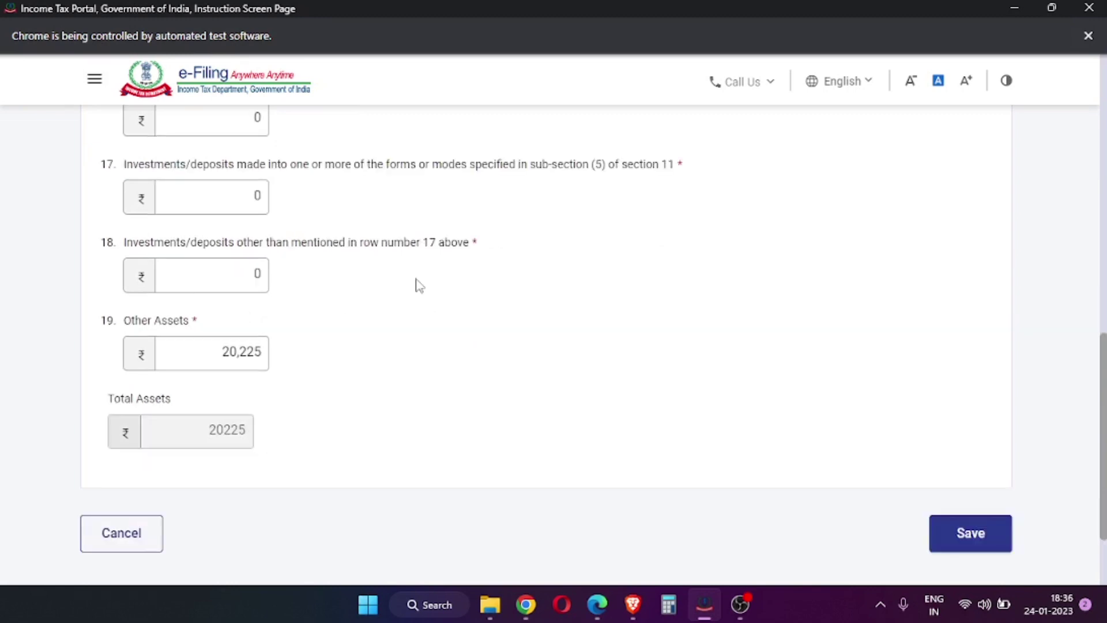
pyautogui.scroll(-3, 415, 285)
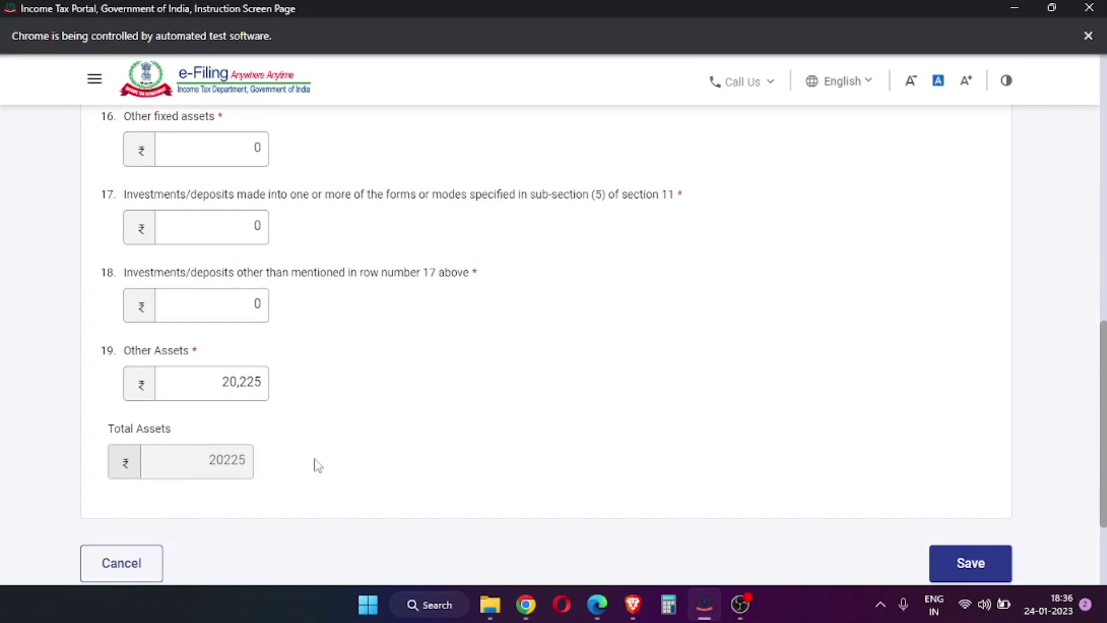
pyautogui.scroll(2, 326, 464)
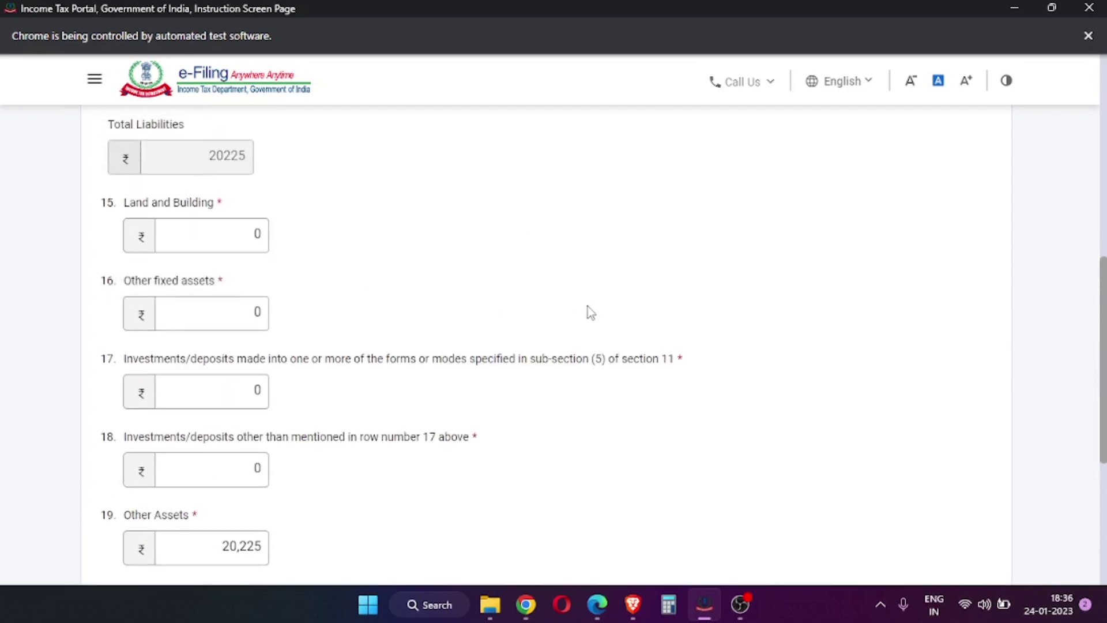
pyautogui.scroll(-5, 589, 312)
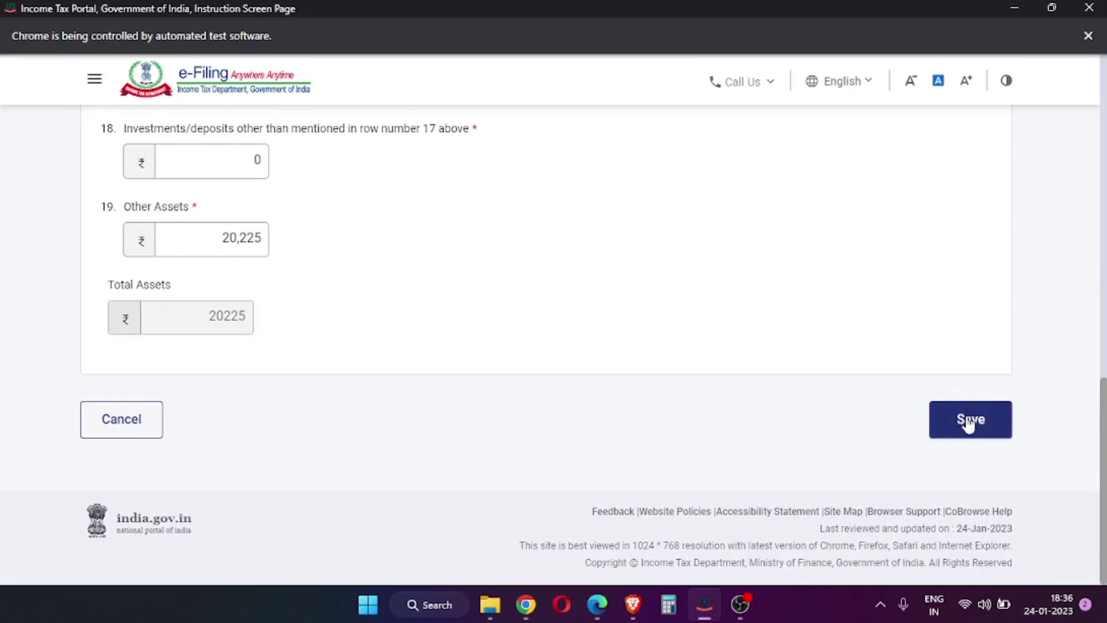
pyautogui.click(969, 422)
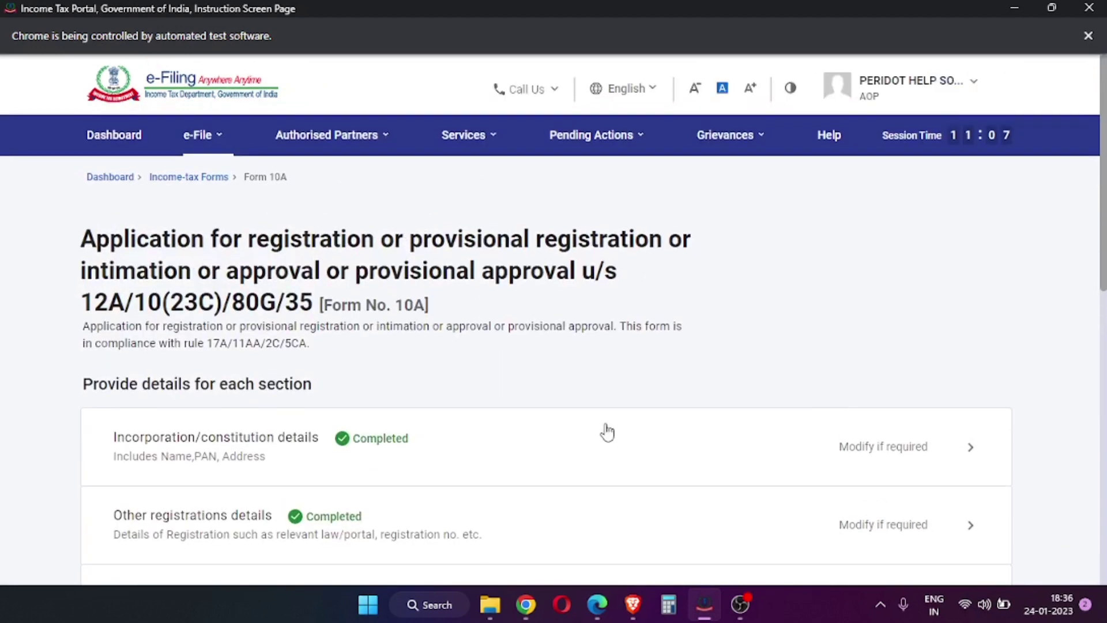
# Open Income Details to reach question 20 on the three previous years' income.
pyautogui.scroll(-7, 607, 432)
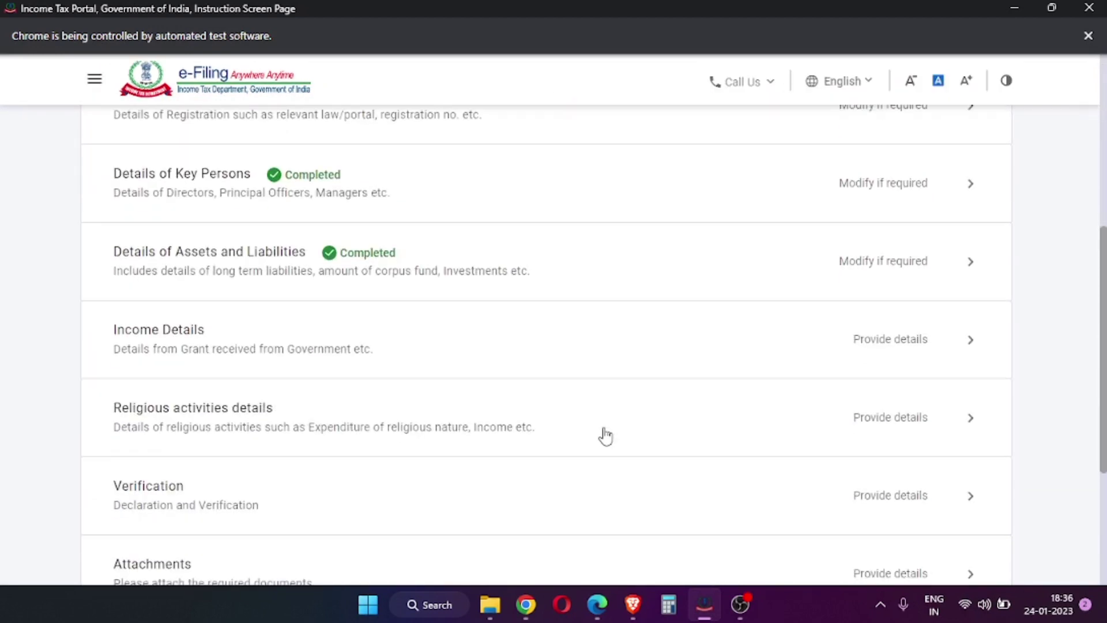
pyautogui.scroll(-1, 367, 348)
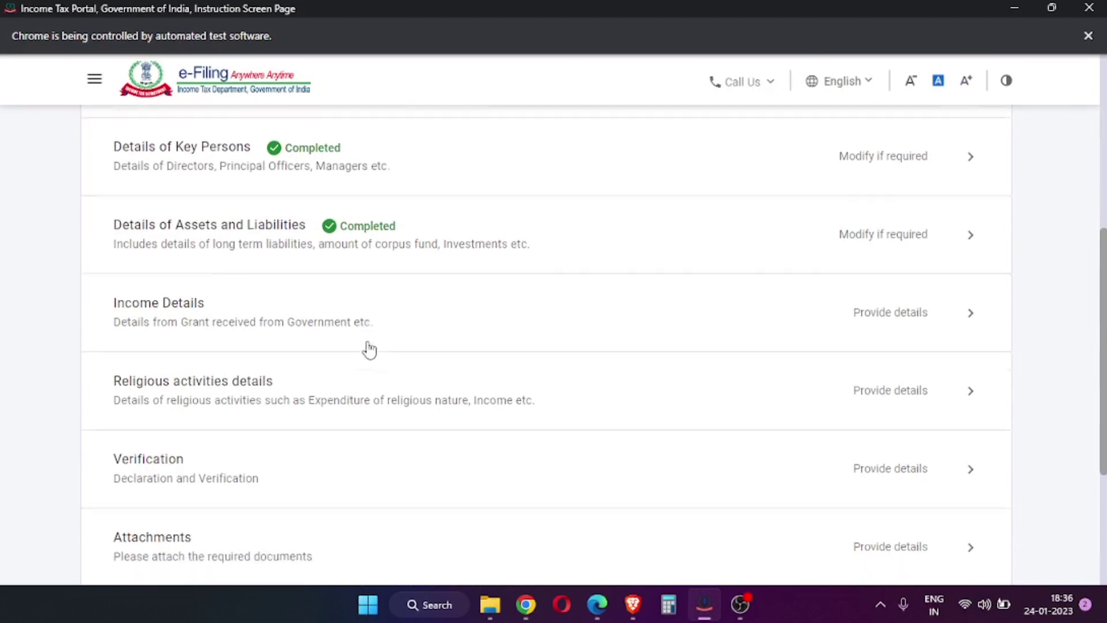
pyautogui.click(199, 304)
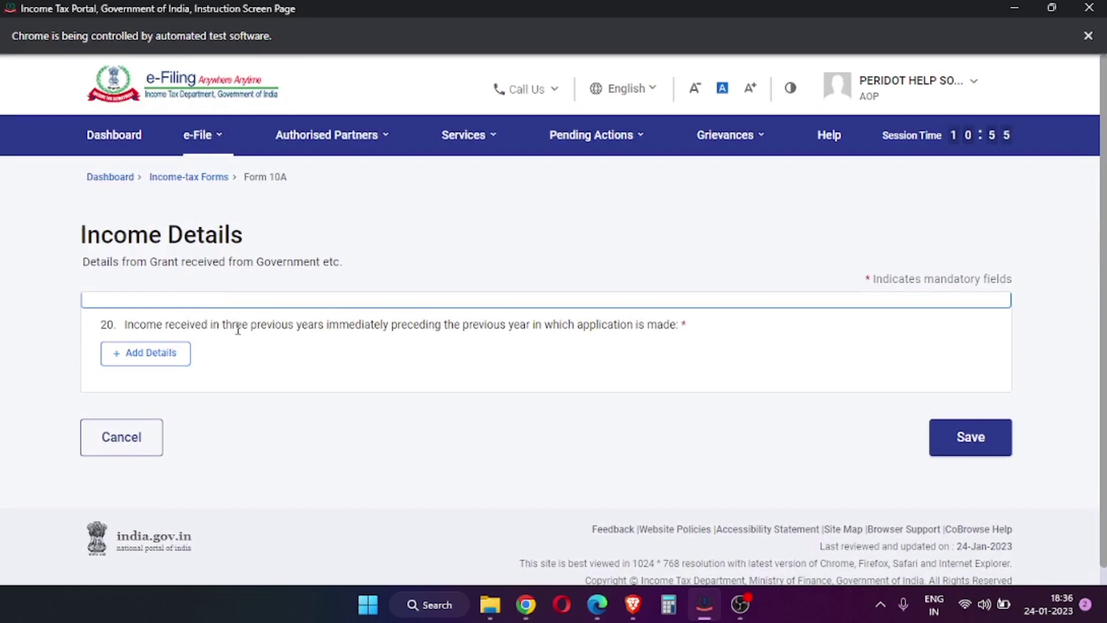
pyautogui.moveTo(237, 328); pyautogui.dragTo(464, 344)
# Add a 2021-22 income row with other specific grants 0 and other income 1025600.
pyautogui.click(463, 363)
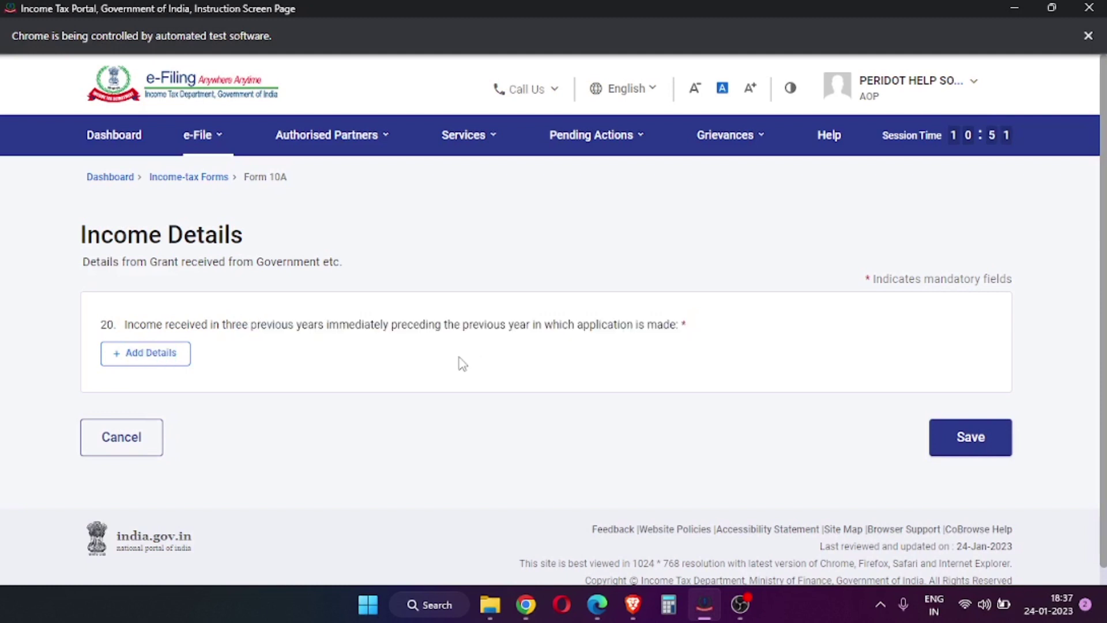
pyautogui.click(156, 362)
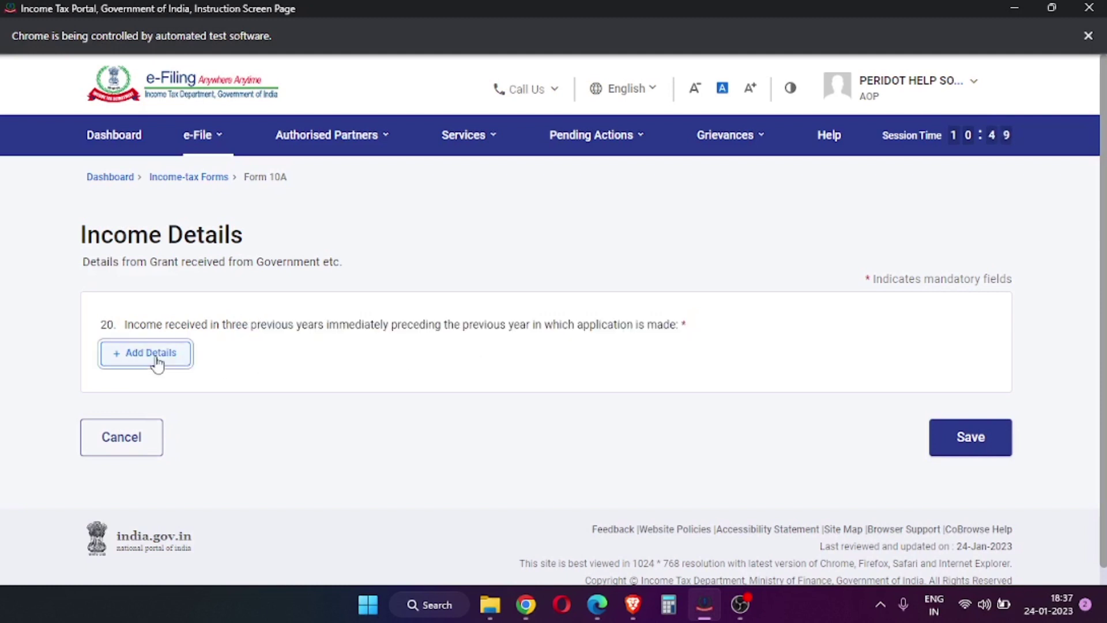
pyautogui.scroll(-5, 364, 363)
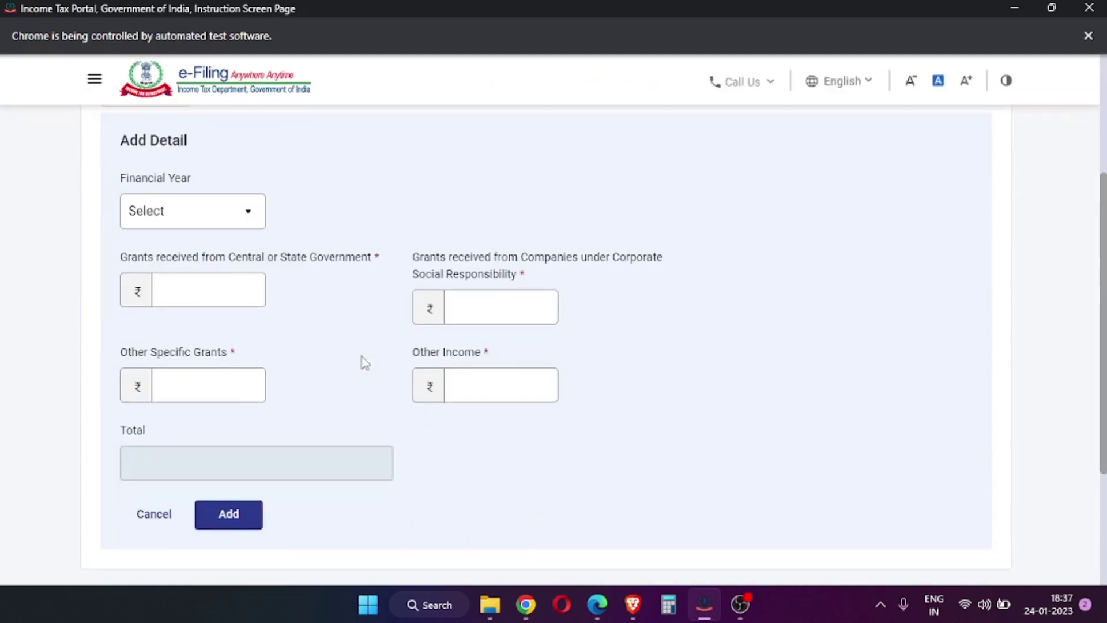
pyautogui.click(180, 214)
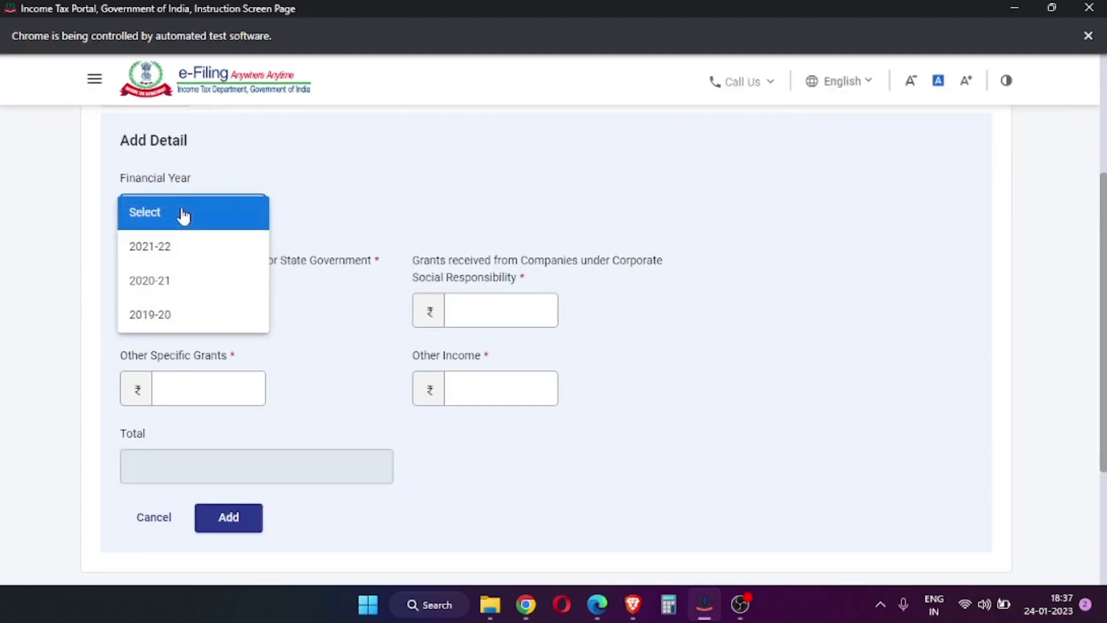
pyautogui.click(187, 254)
pyautogui.click(191, 288)
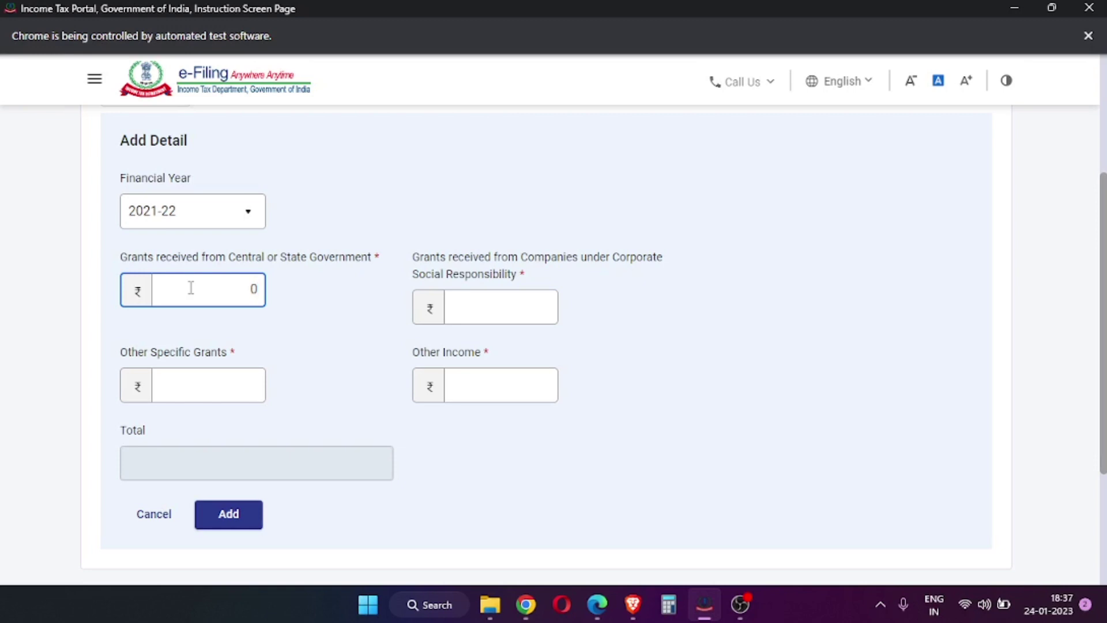
pyautogui.click(478, 298)
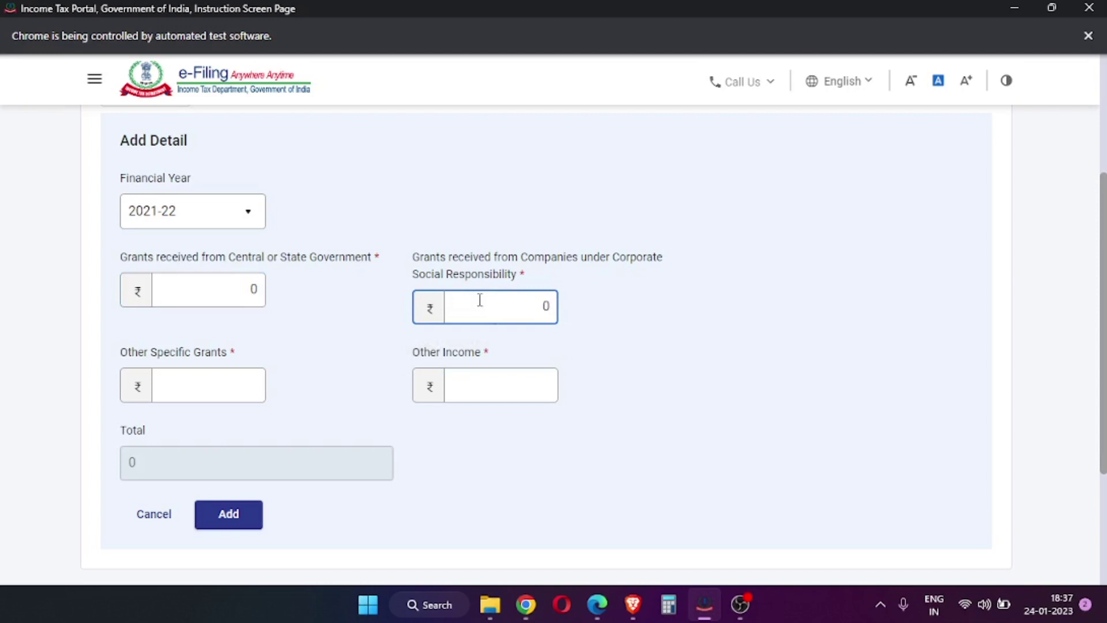
pyautogui.click(208, 378)
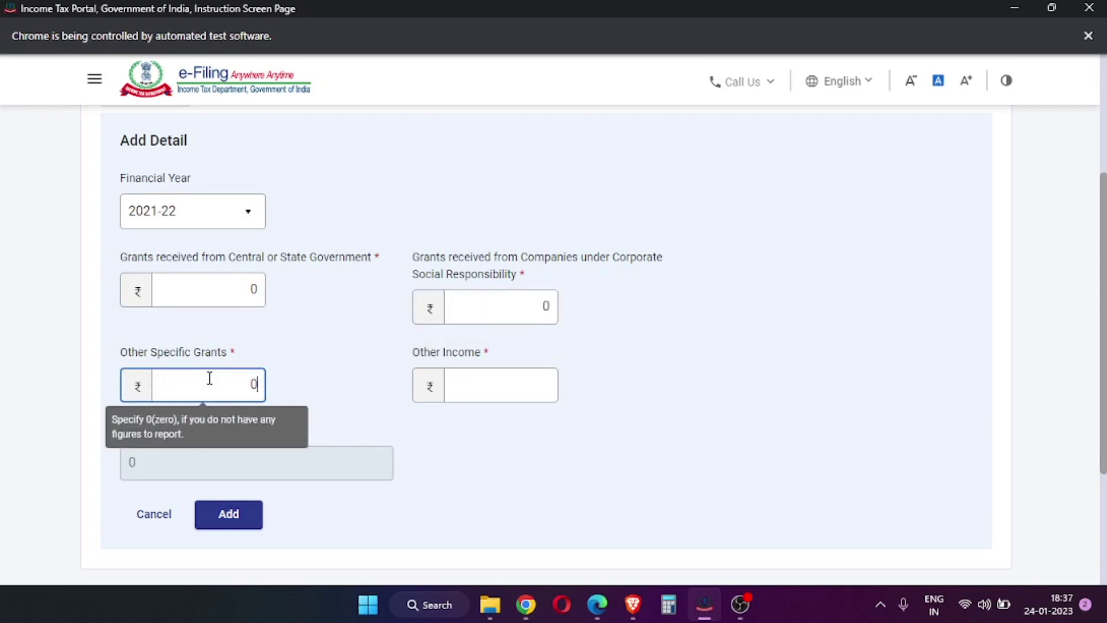
pyautogui.write('0')
pyautogui.click(496, 379)
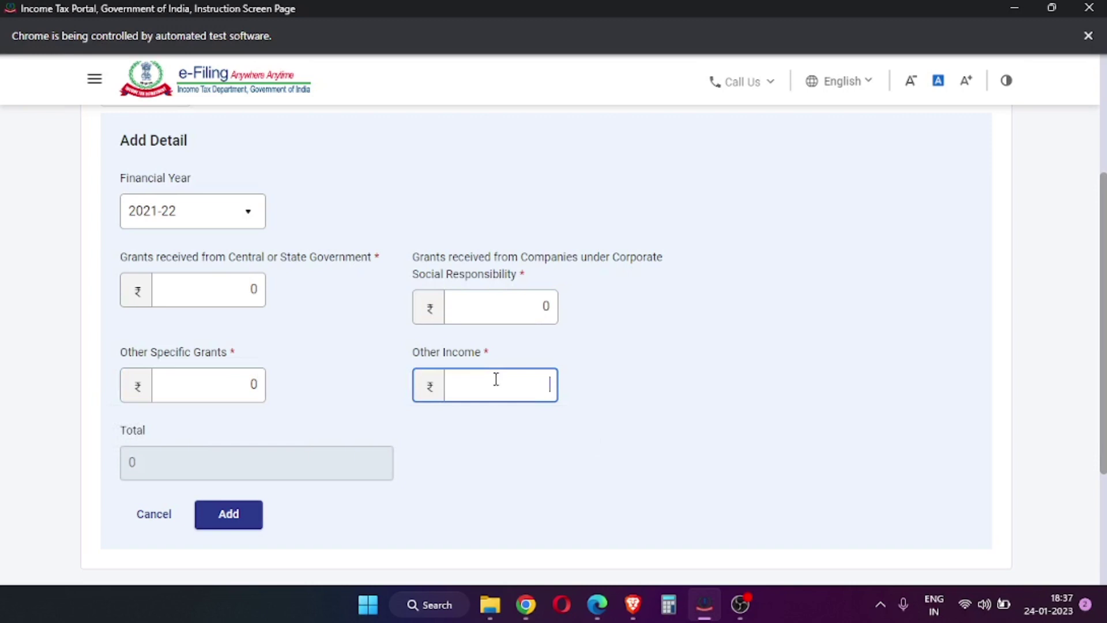
pyautogui.write('1025600')
pyautogui.click(228, 515)
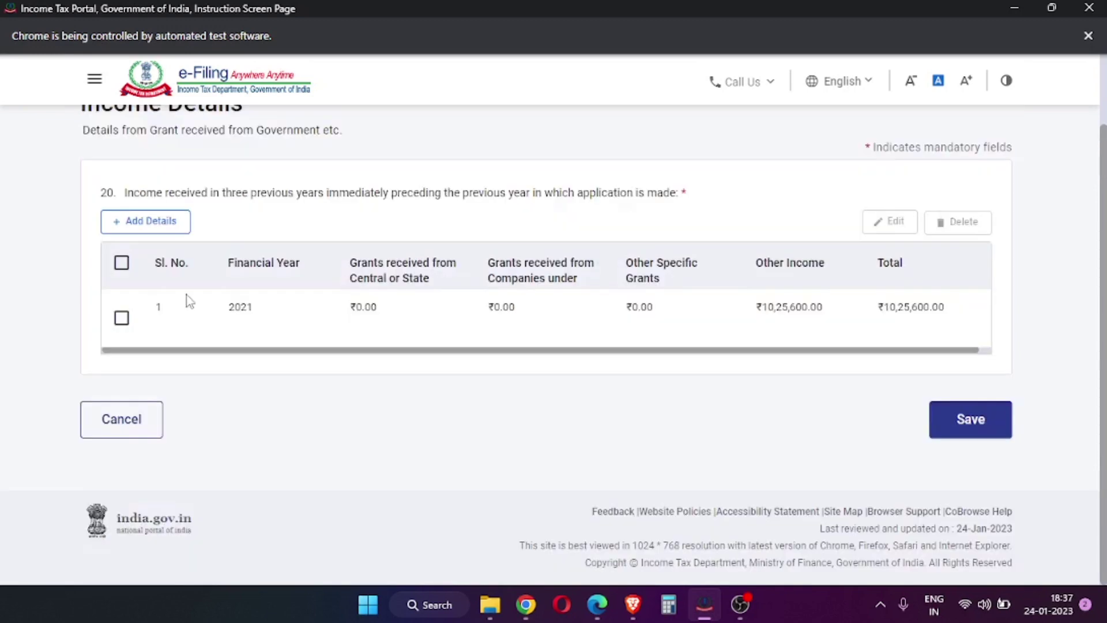
# Add a 2020-21 income row, entering 0 for the grant amounts.
pyautogui.click(150, 221)
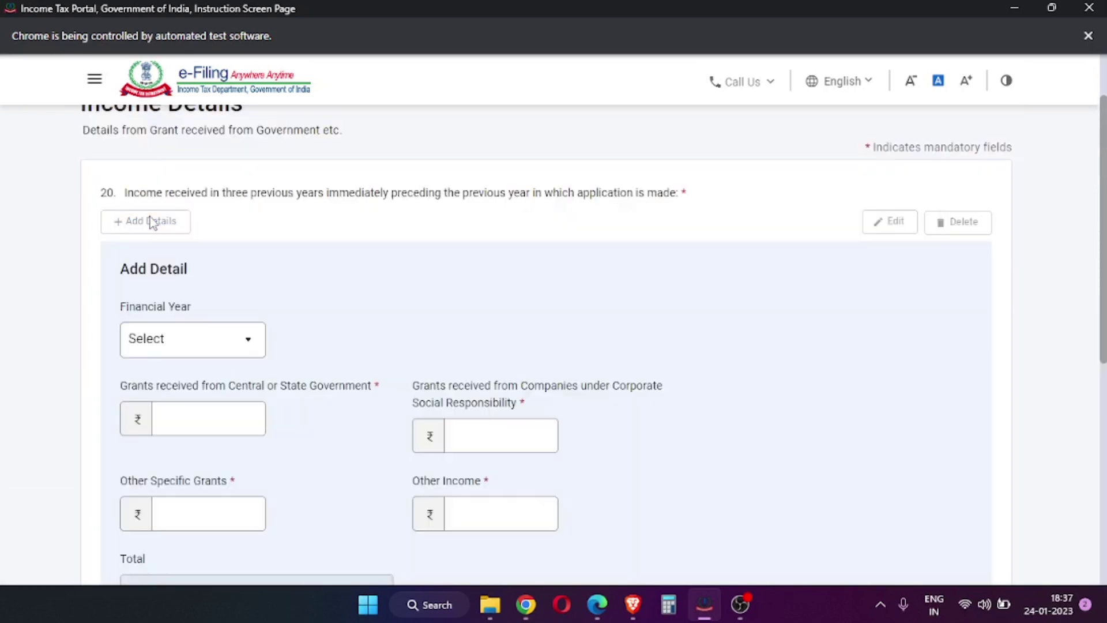
pyautogui.click(203, 339)
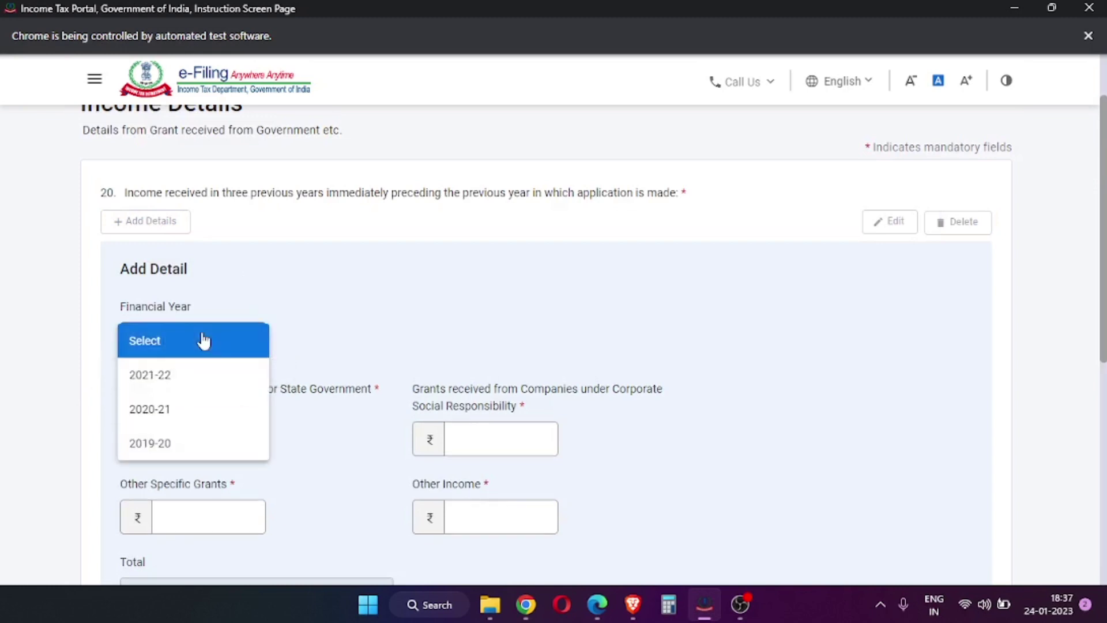
pyautogui.click(193, 411)
pyautogui.scroll(-2, 379, 282)
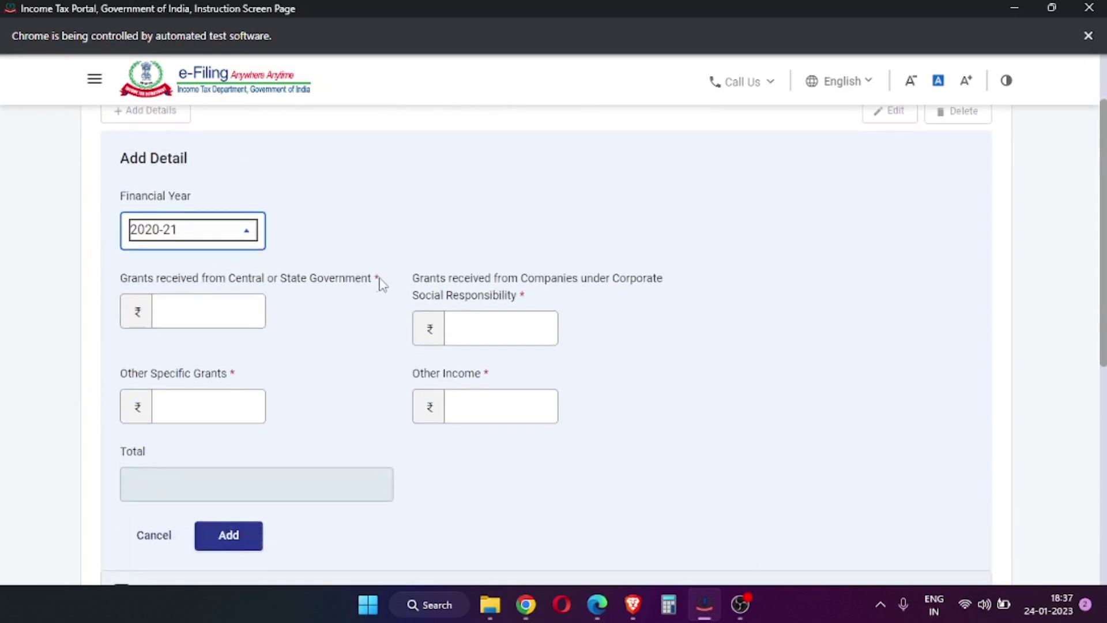
pyautogui.click(215, 312)
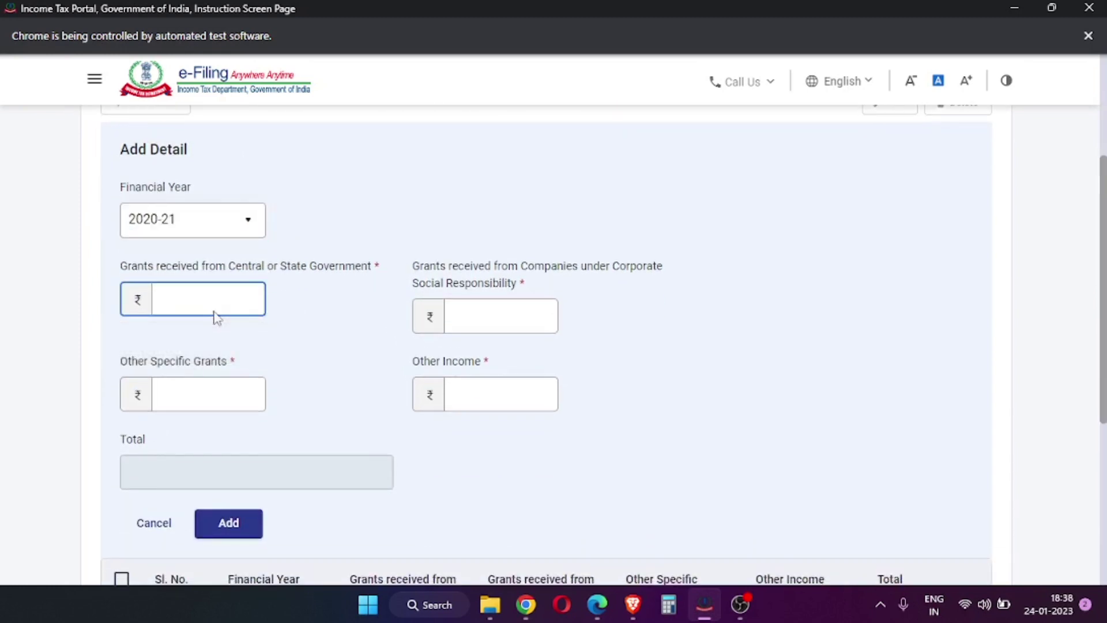
pyautogui.press('Tab')
pyautogui.write('0')
pyautogui.press('Tab')
pyautogui.write('0')
pyautogui.press('Tab')
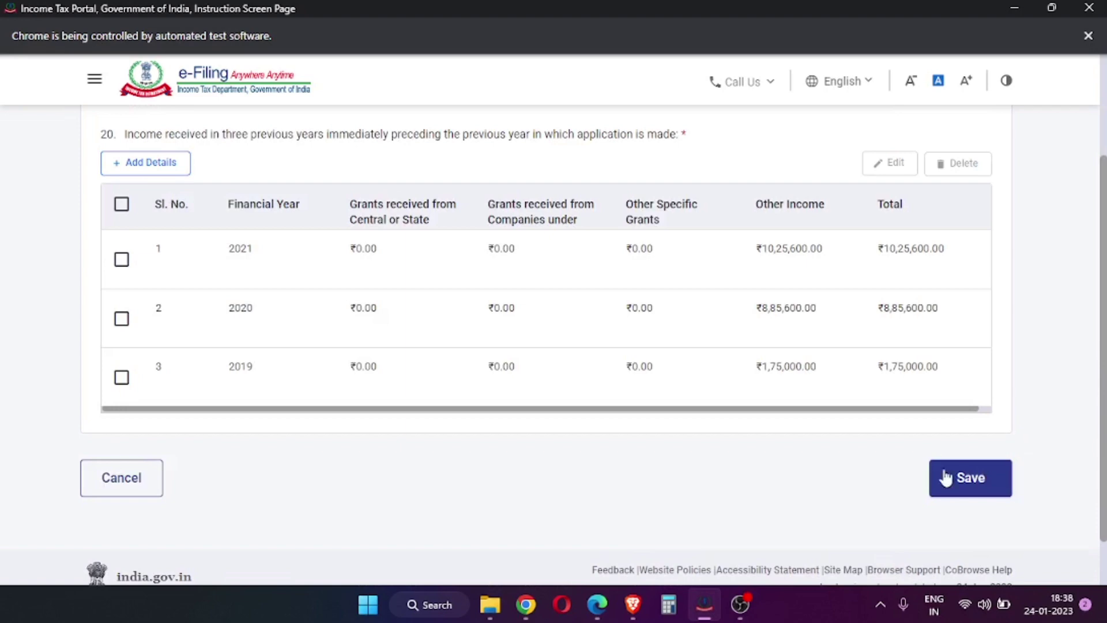
# Save the three years of income details and open Religious activities details.
pyautogui.click(990, 484)
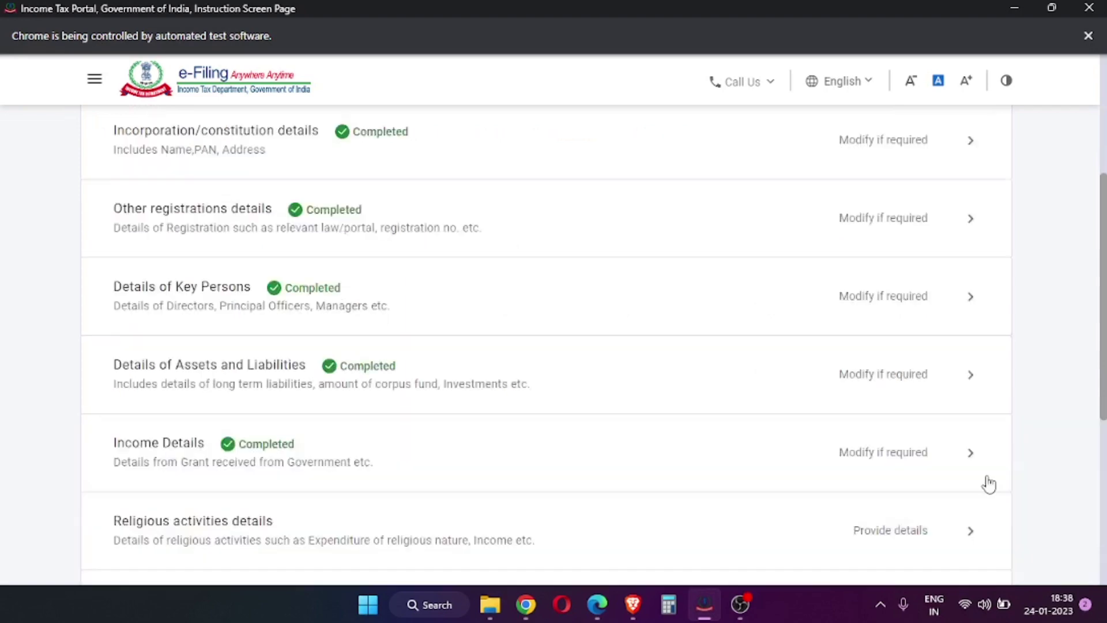
pyautogui.scroll(-9, 396, 441)
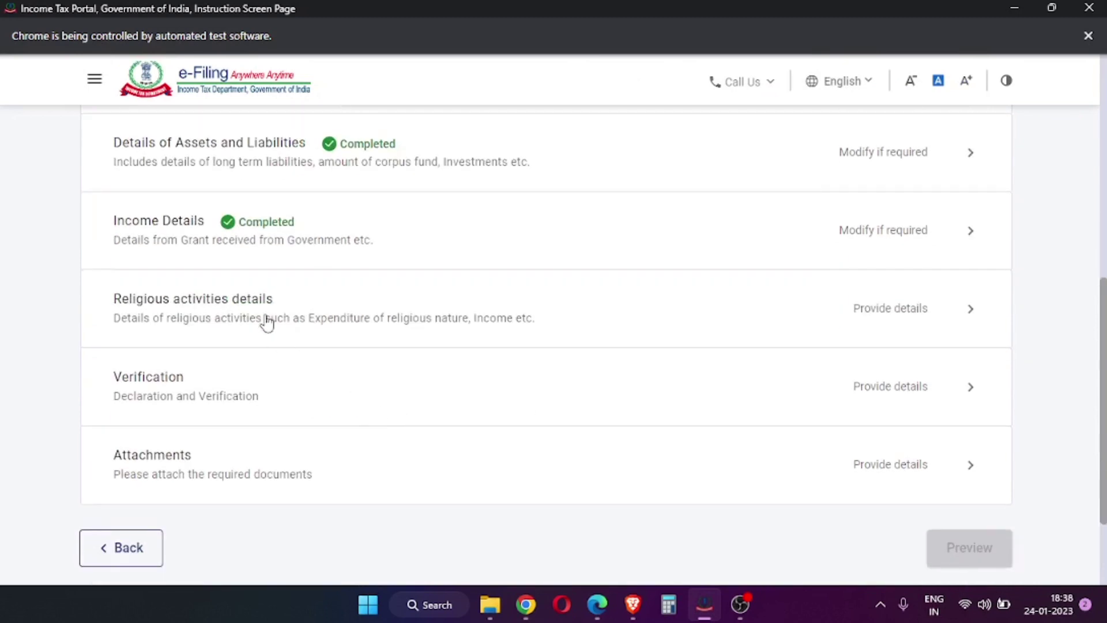
pyautogui.click(263, 312)
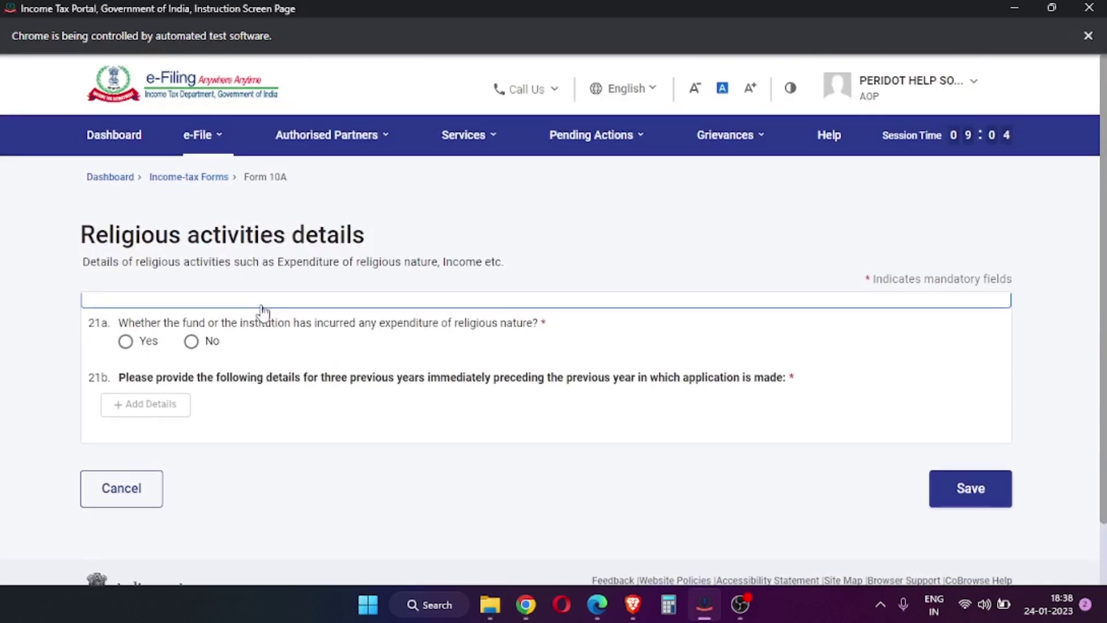
# Answer No to question 21a on religious expenditure and save the Religious activities details.
pyautogui.click(189, 343)
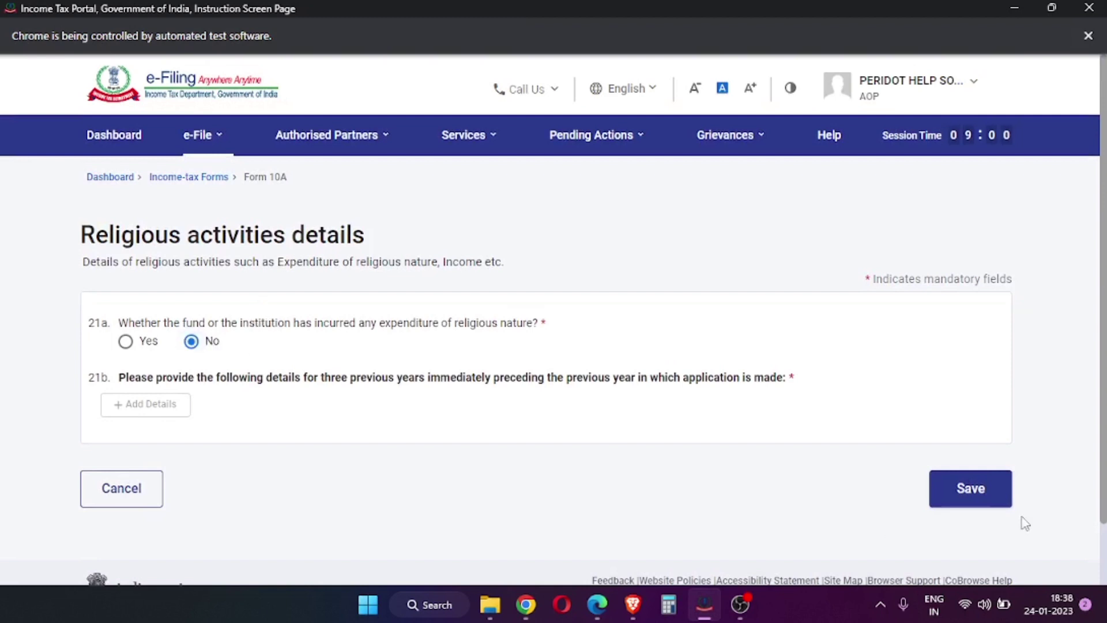
pyautogui.click(971, 484)
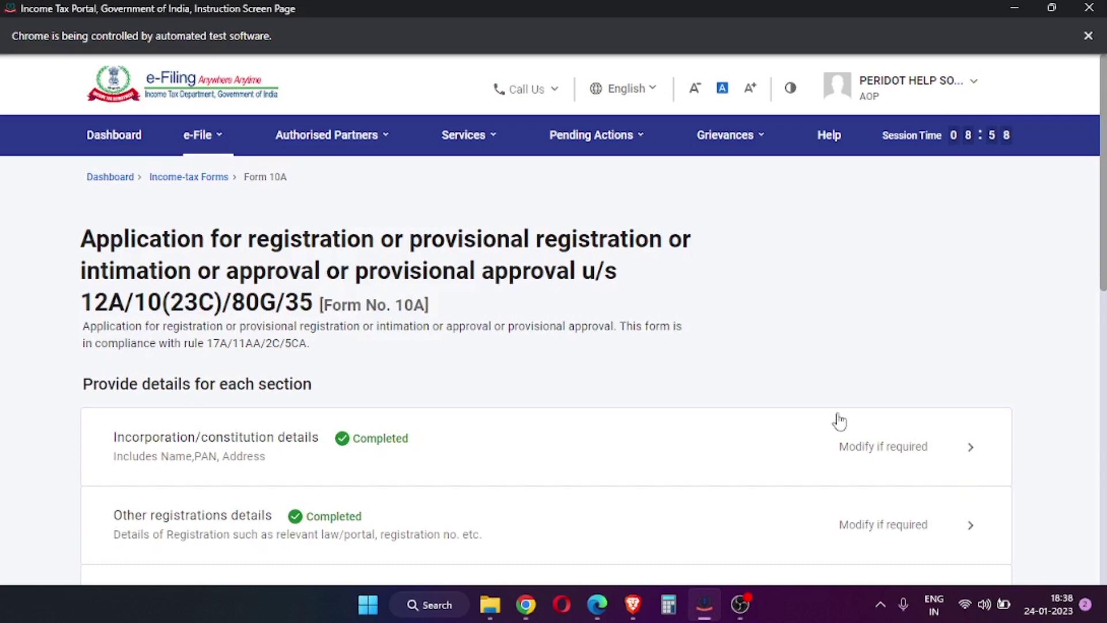
pyautogui.scroll(-8, 530, 444)
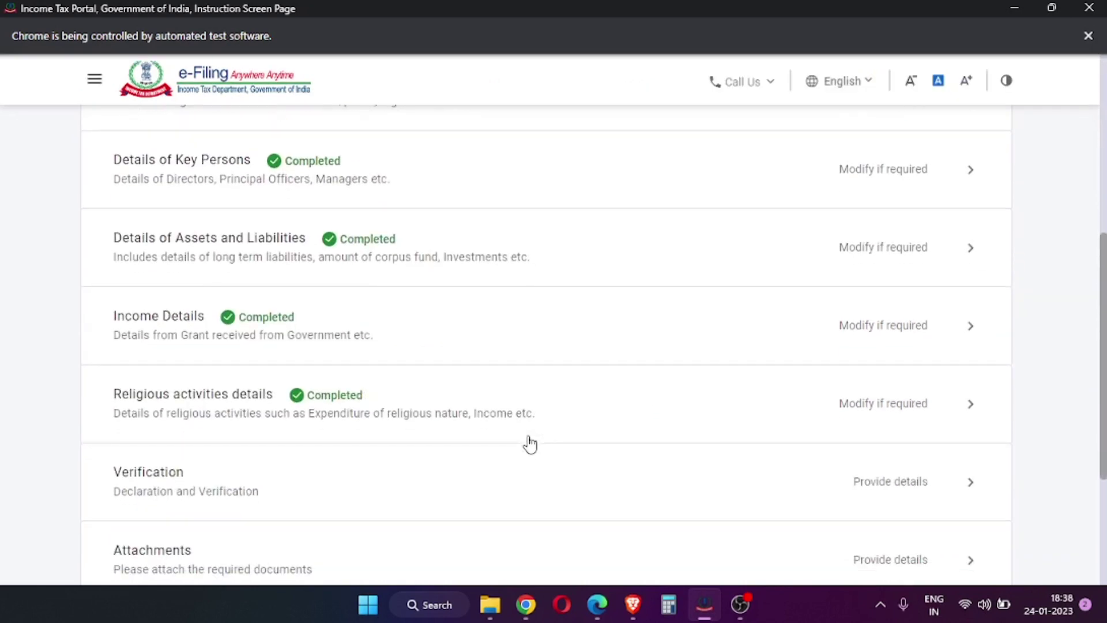
pyautogui.scroll(-3, 529, 444)
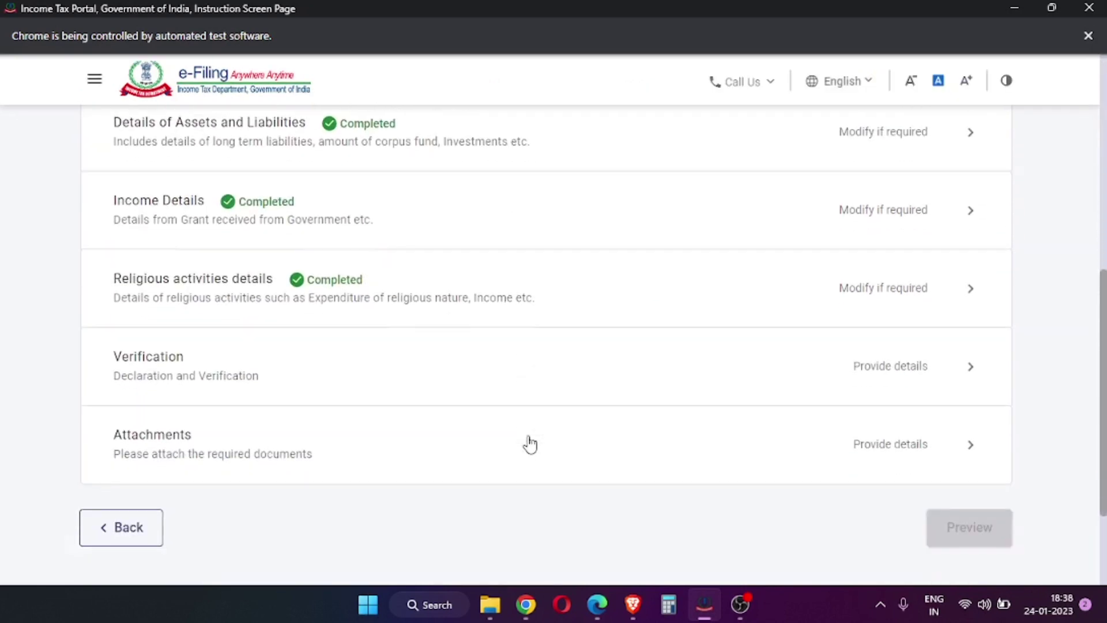
# Open Verification, accept the undertaking, and enter SURATGARH as the place.
pyautogui.click(232, 344)
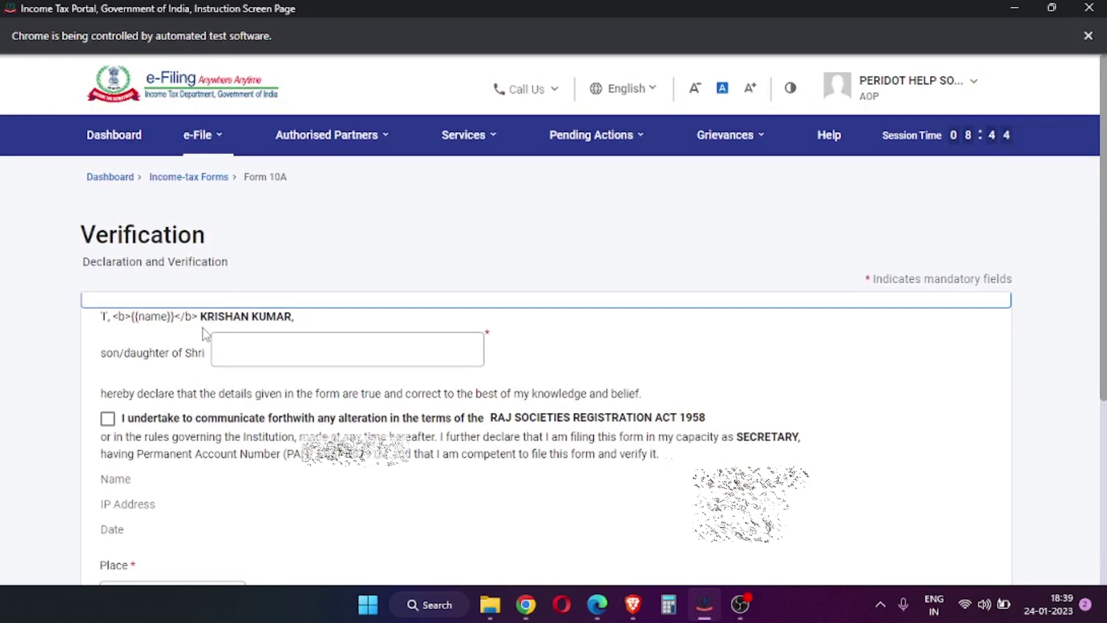
pyautogui.click(109, 420)
pyautogui.scroll(-5, 173, 436)
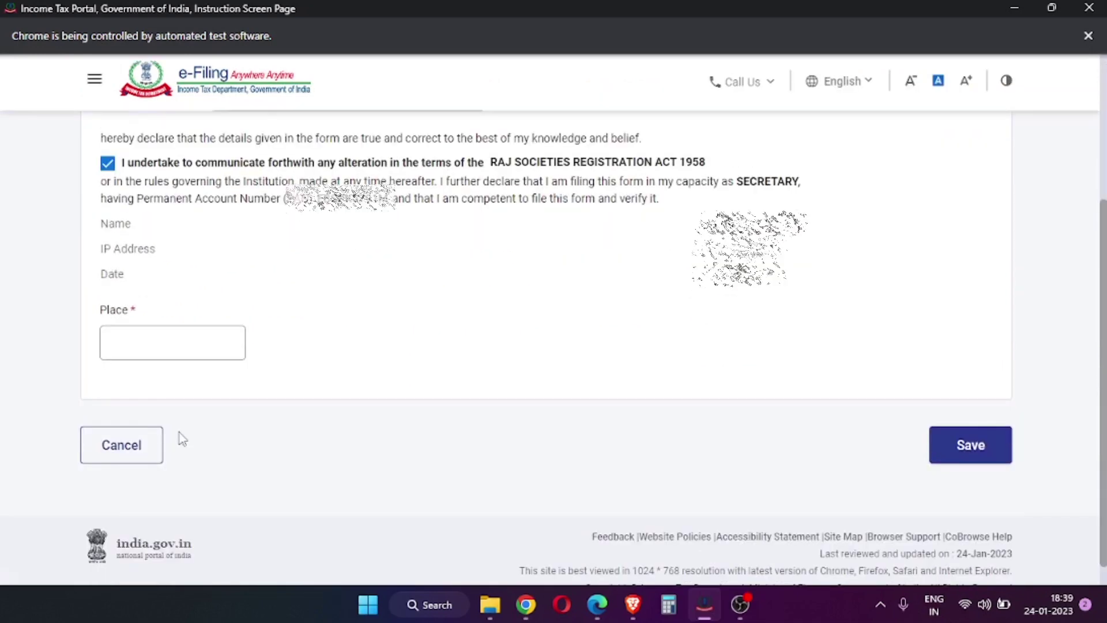
pyautogui.click(134, 355)
pyautogui.write('SU')
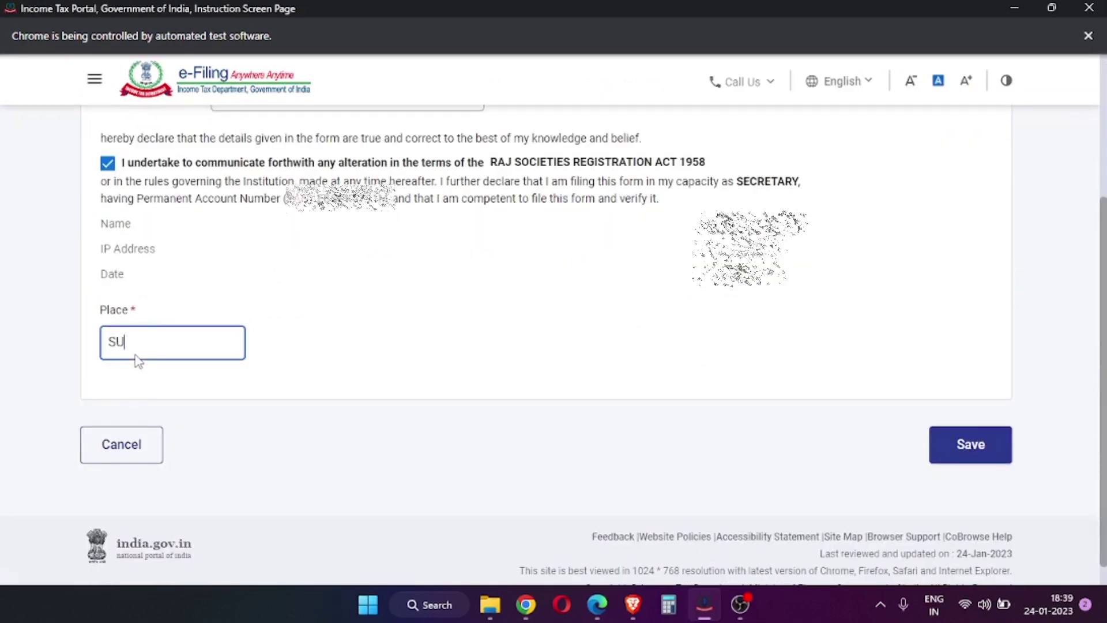
pyautogui.write('RATGAH7')
pyautogui.press('BackSpace')
pyautogui.press('BackSpace')
pyautogui.write('RH')
pyautogui.scroll(3, 138, 360)
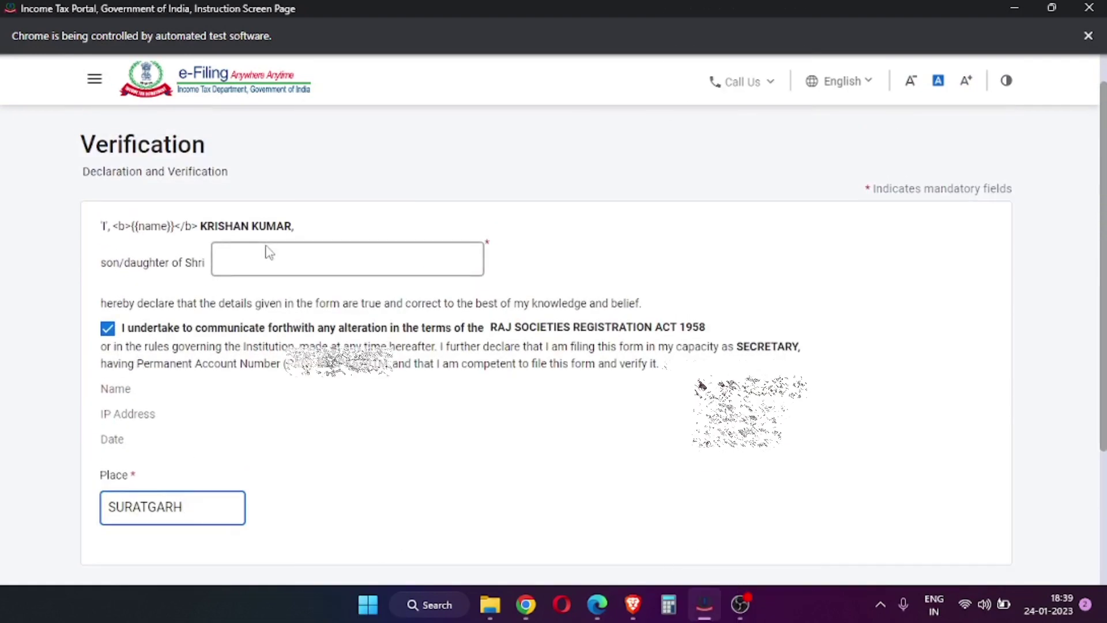
# Fill in the parent's name in the son/daughter of Shri field and save the declaration.
pyautogui.click(267, 259)
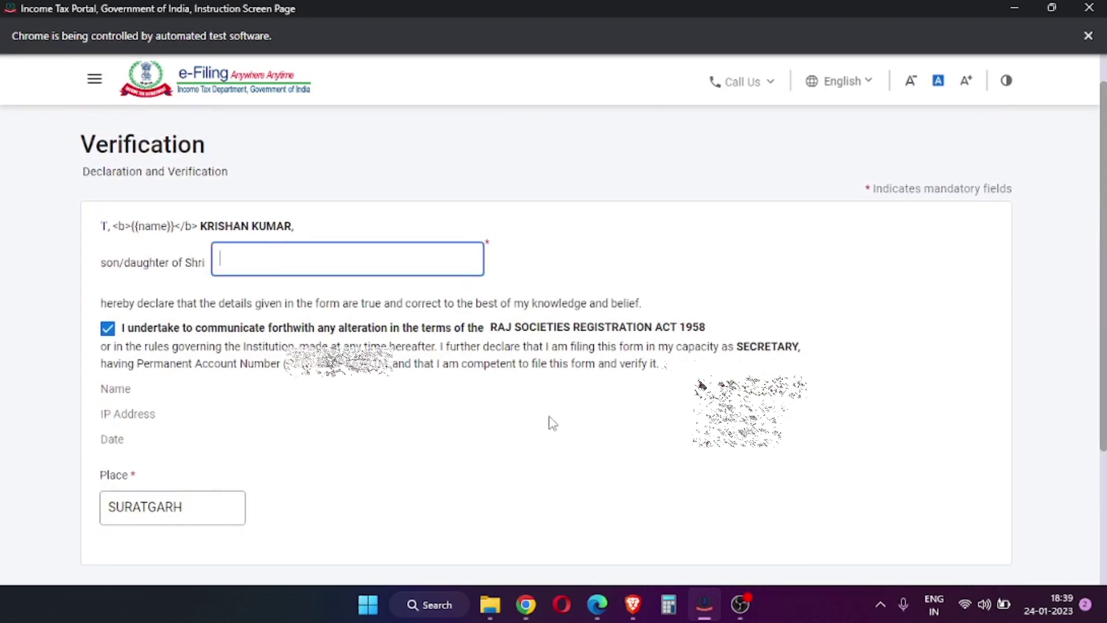
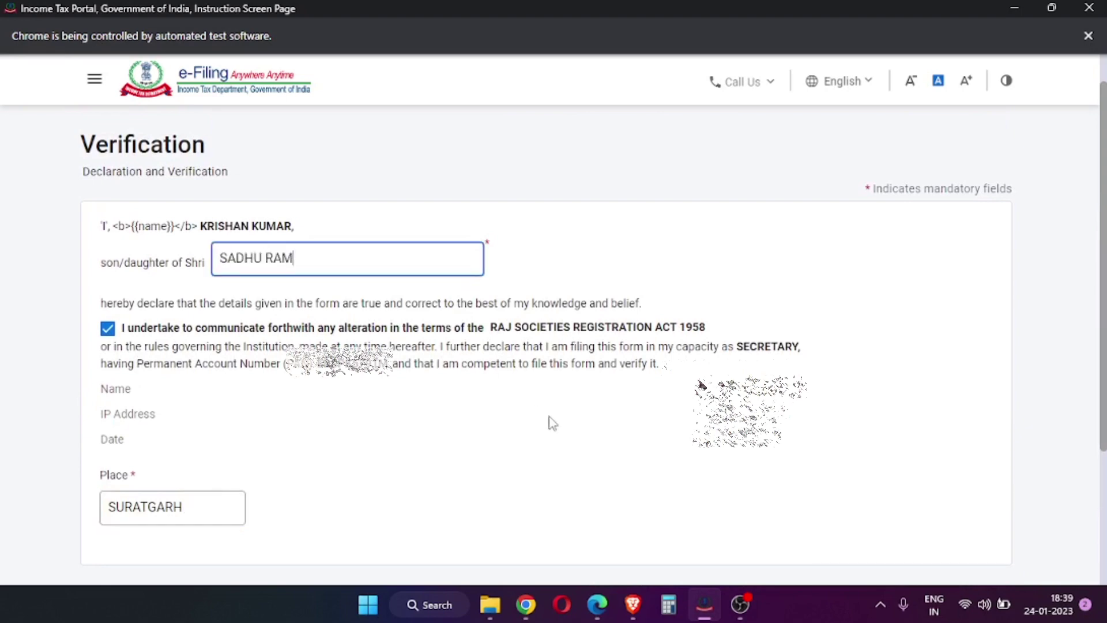
pyautogui.scroll(-3, 551, 423)
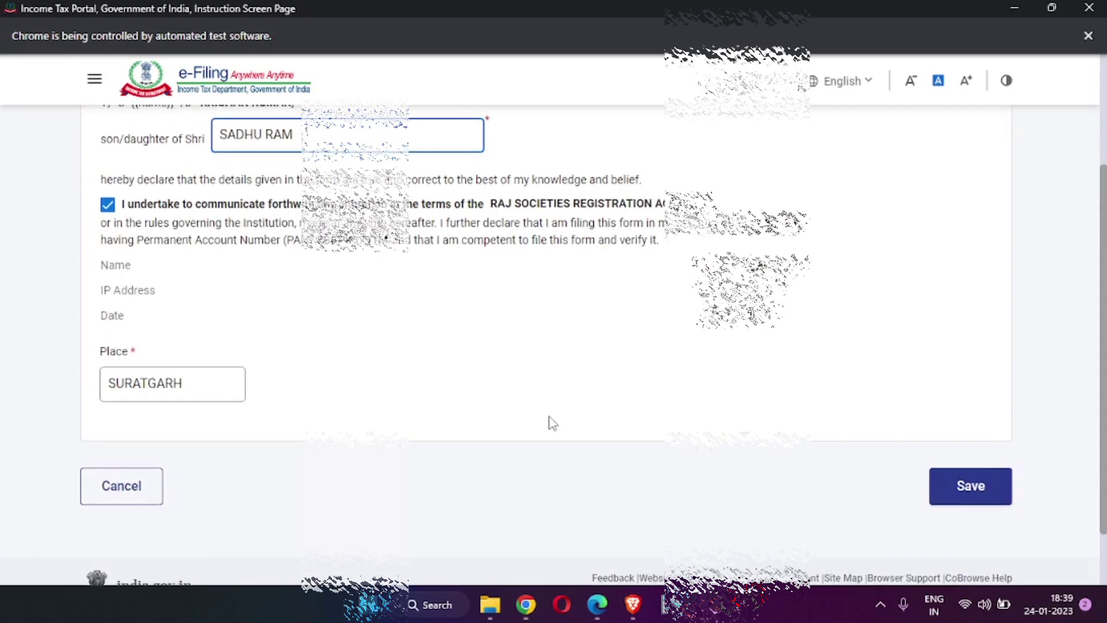
pyautogui.click(968, 486)
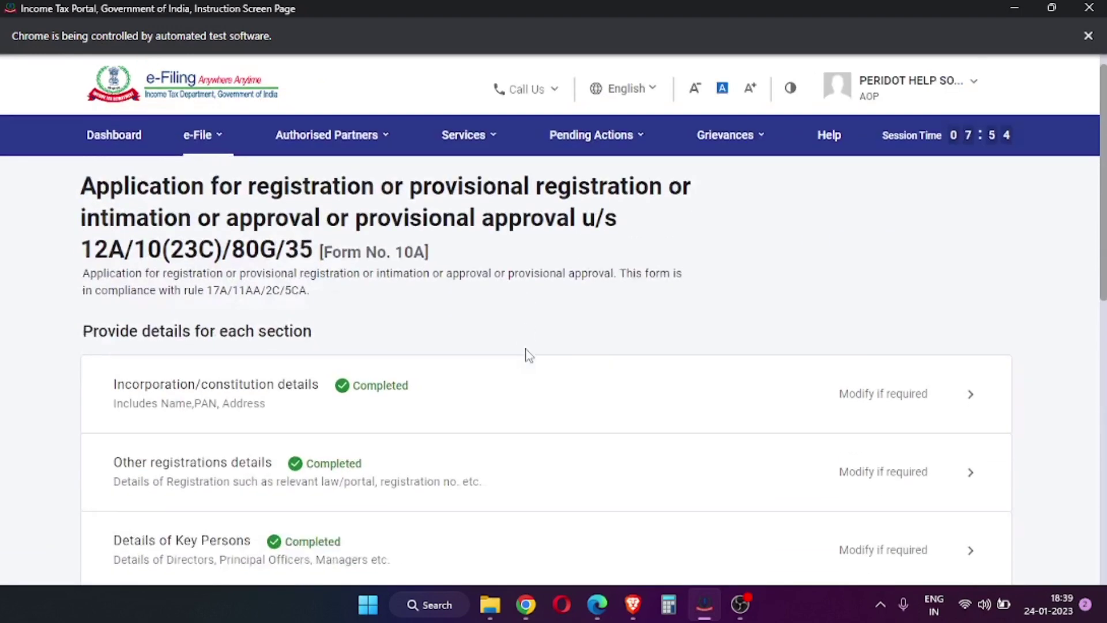
pyautogui.scroll(-8, 527, 355)
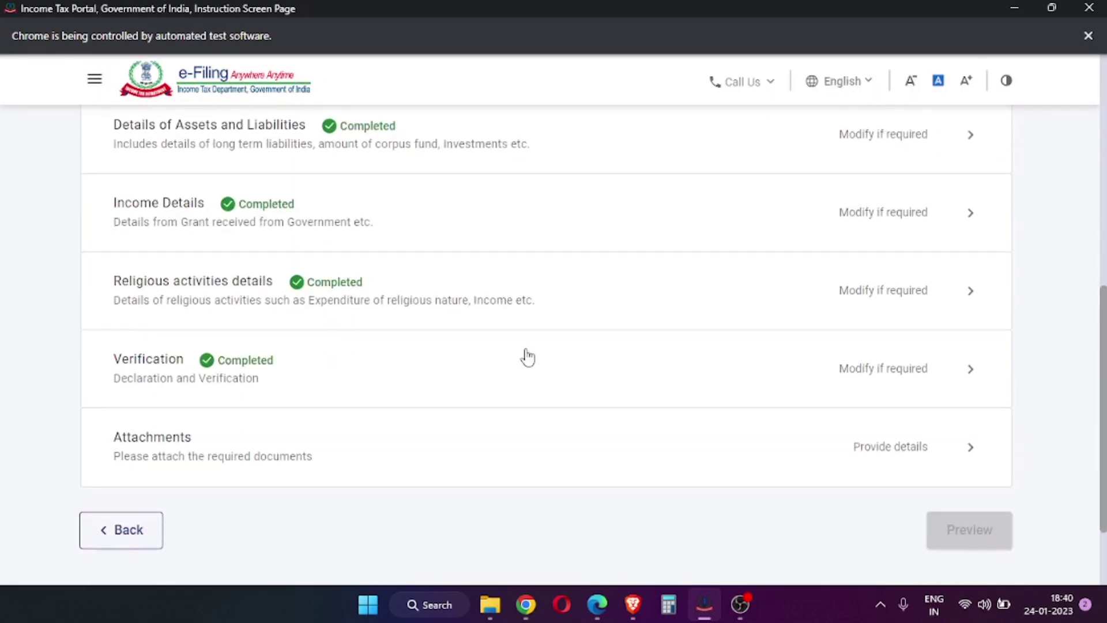
pyautogui.scroll(-2, 527, 357)
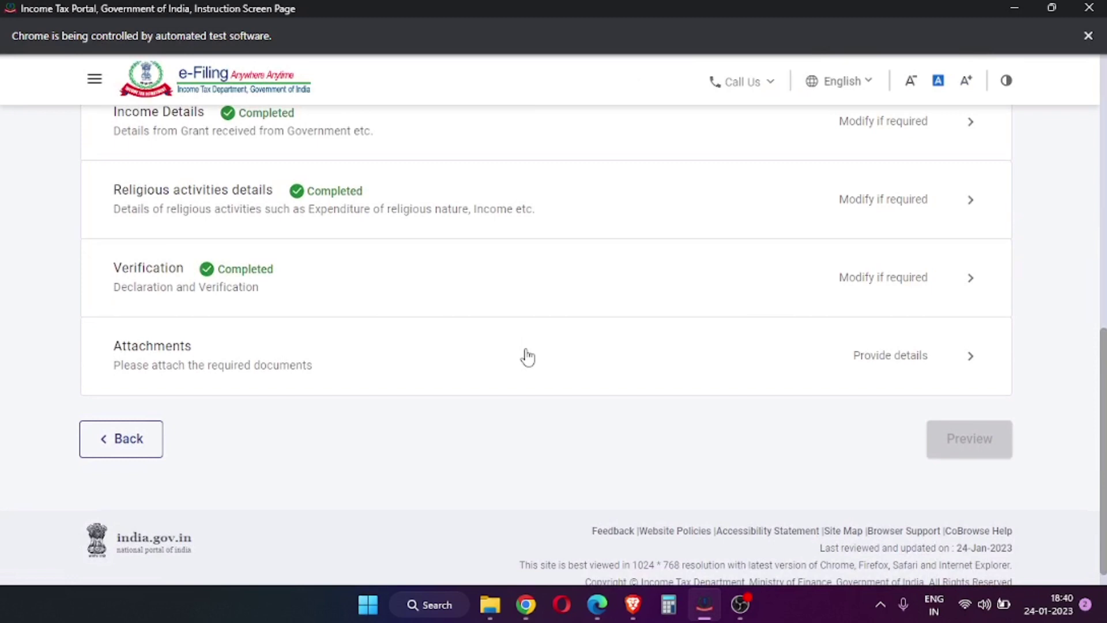
# Open Attachments, review the size limit and document requirements, and reach the document name box.
pyautogui.click(288, 359)
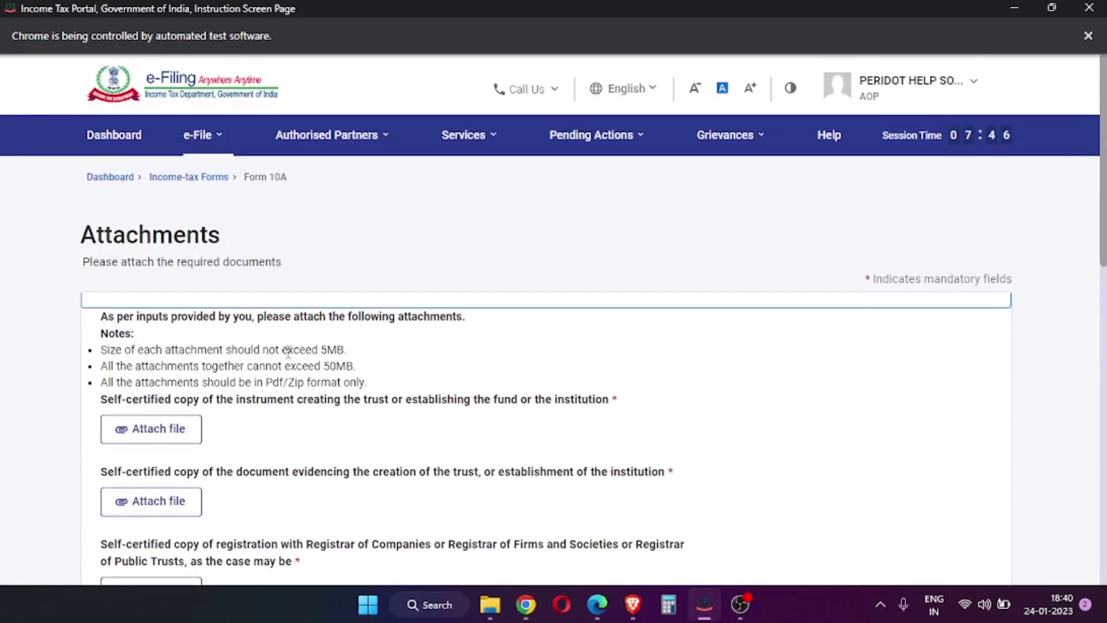
pyautogui.moveTo(321, 350); pyautogui.dragTo(349, 368)
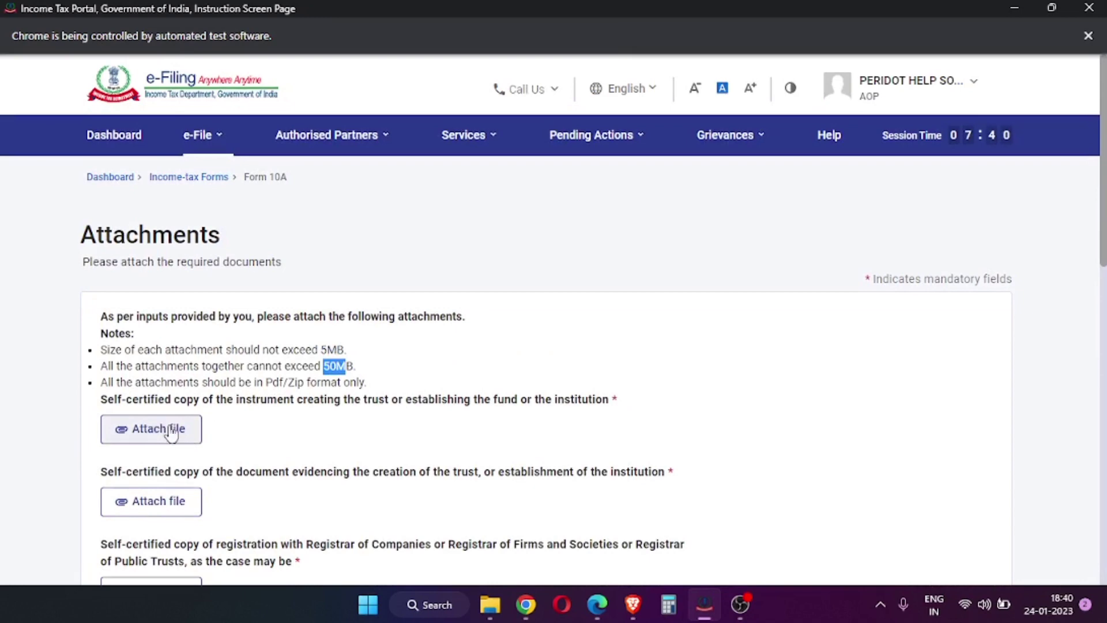
pyautogui.scroll(-3, 229, 430)
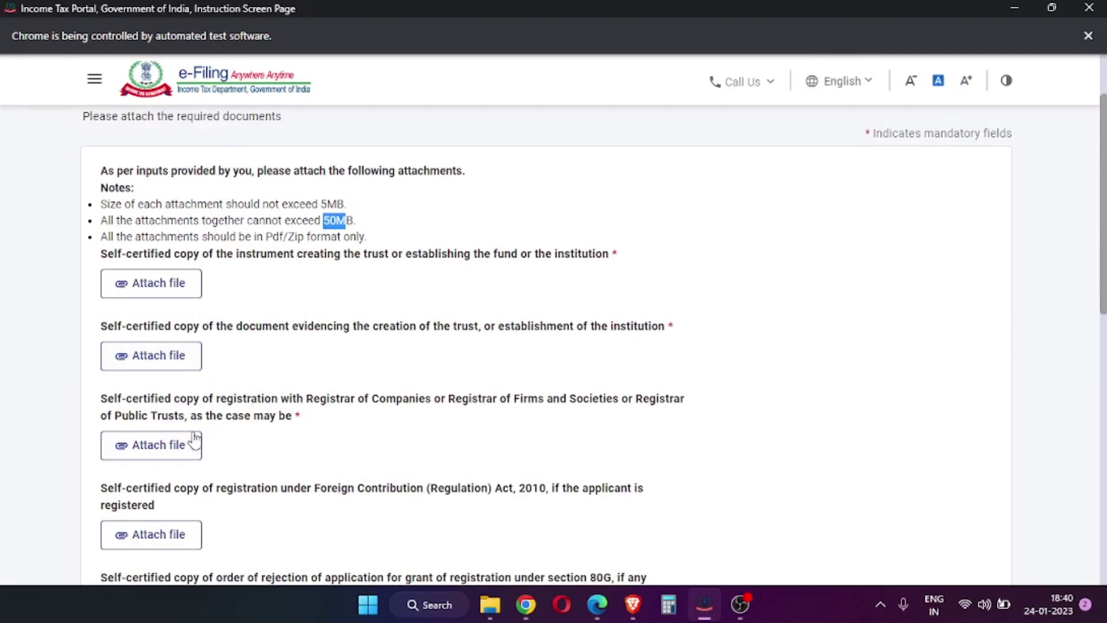
pyautogui.scroll(-2, 193, 441)
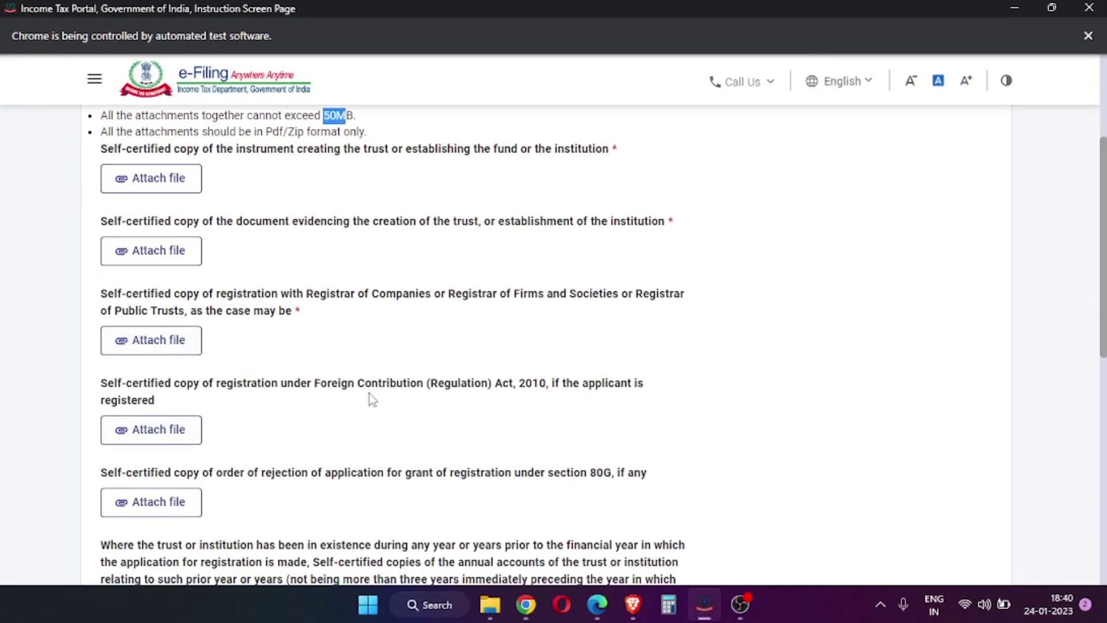
pyautogui.scroll(-2, 293, 414)
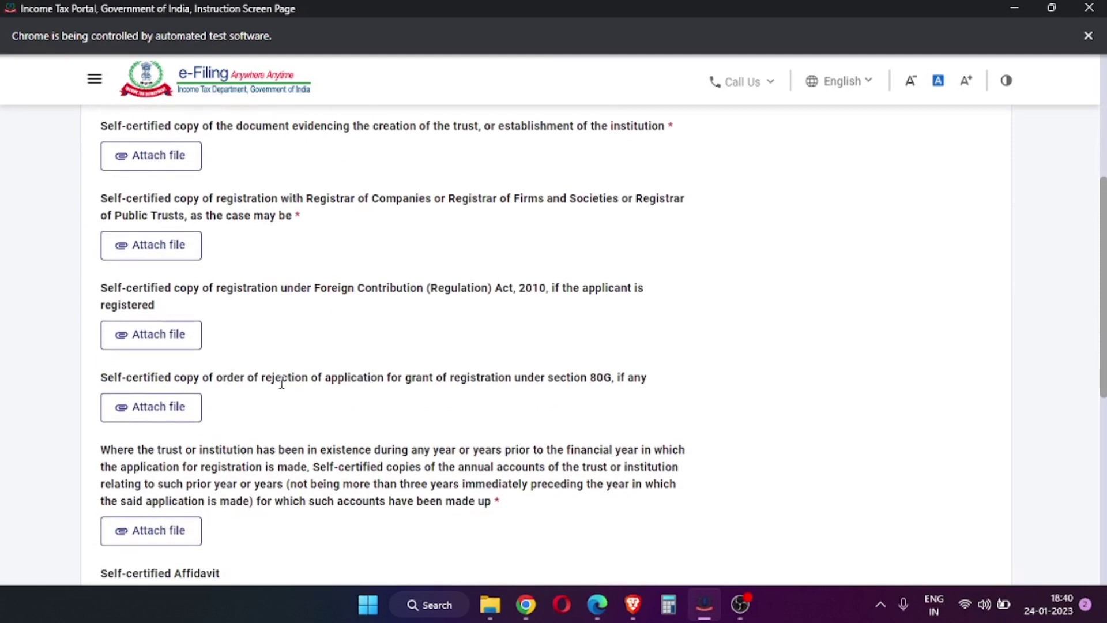
pyautogui.moveTo(280, 383); pyautogui.dragTo(417, 383)
pyautogui.scroll(-2, 416, 384)
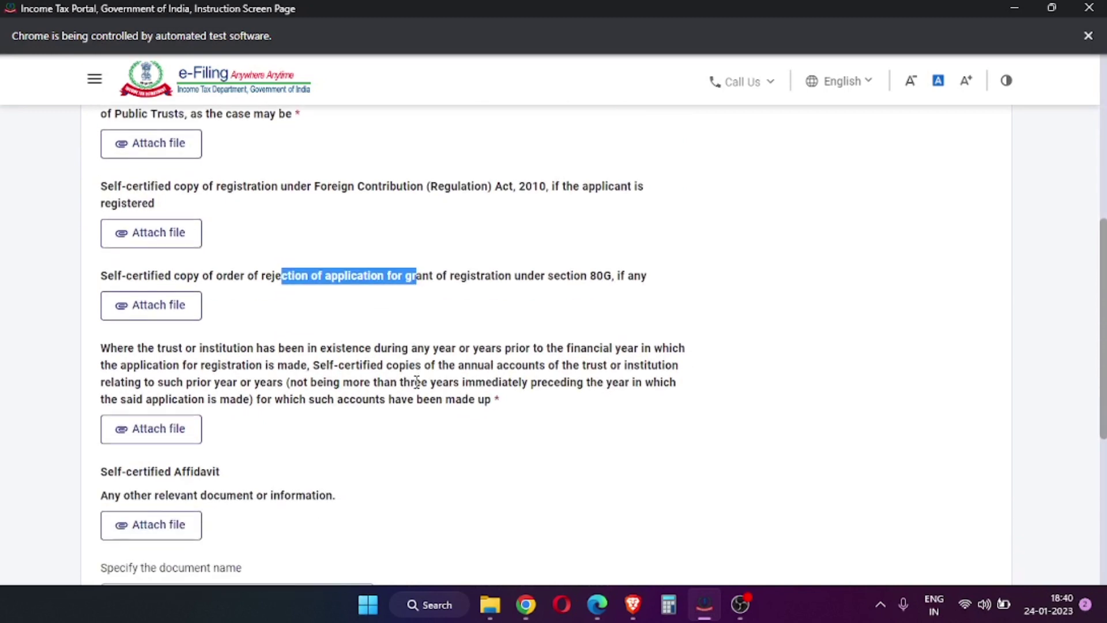
pyautogui.moveTo(326, 366); pyautogui.dragTo(551, 364)
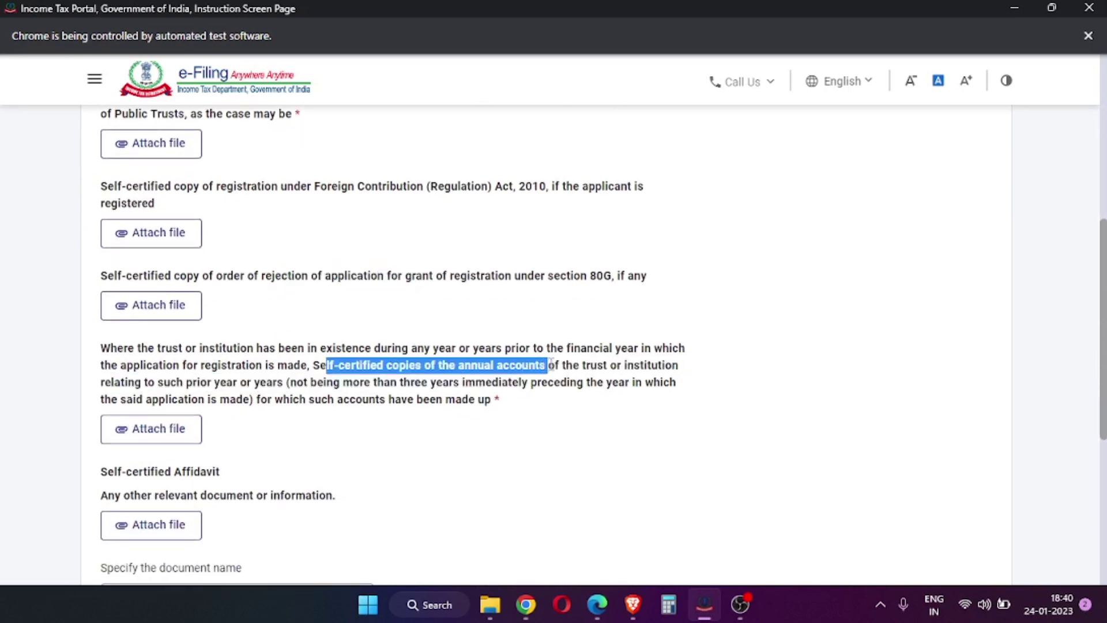
pyautogui.scroll(-3, 396, 416)
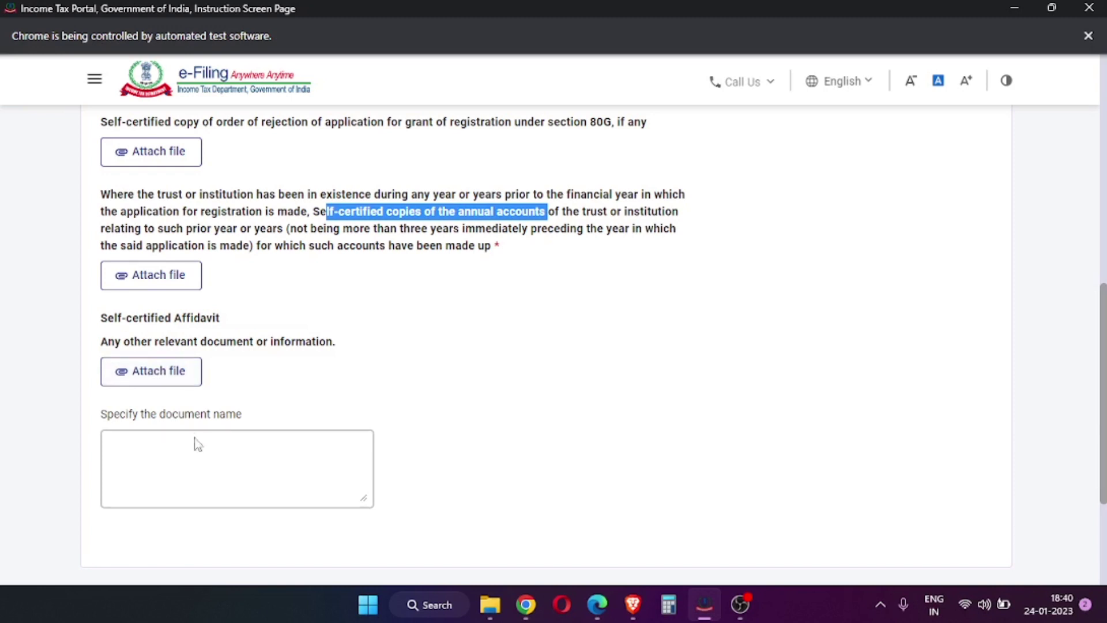
pyautogui.click(200, 455)
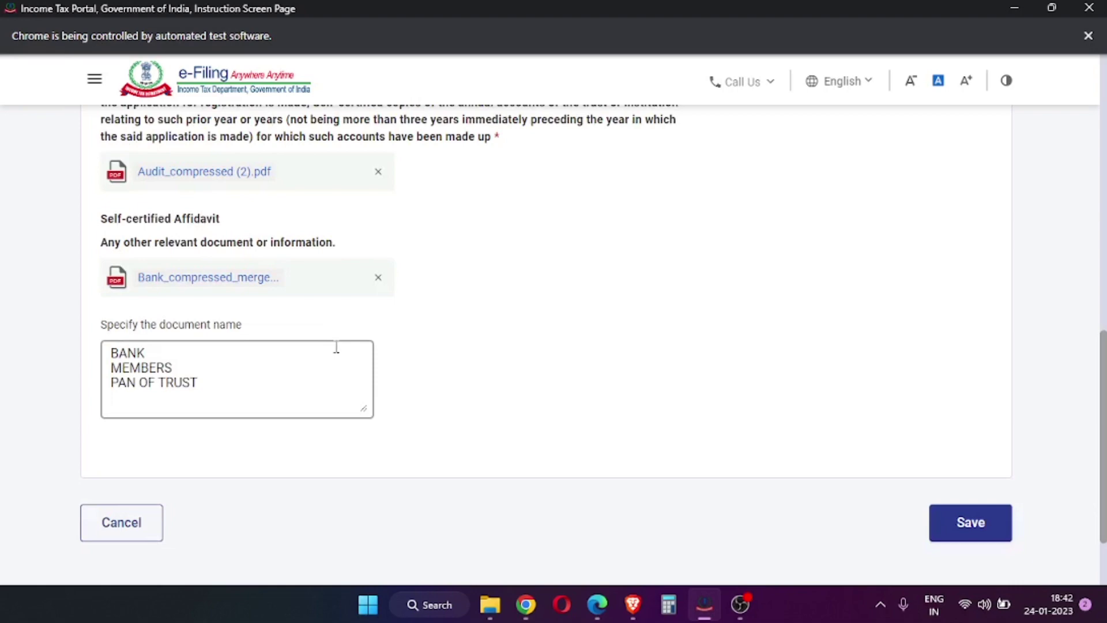
# Save the attachments with document name BANK MEMBERS PAN OF TRUST.
pyautogui.scroll(15, 255, 369)
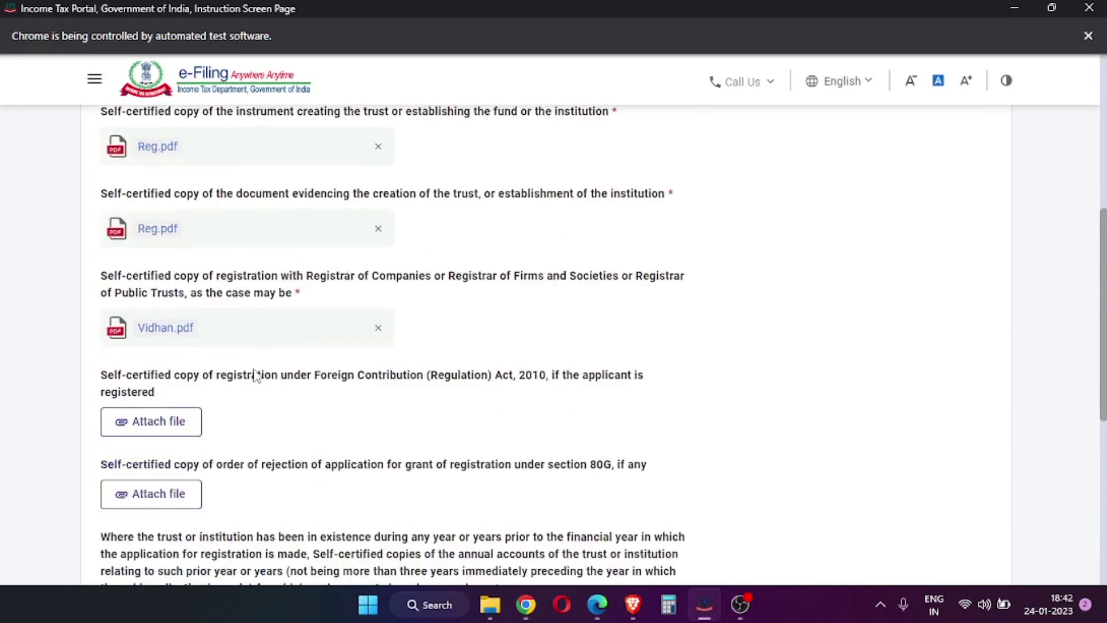
pyautogui.scroll(-15, 255, 369)
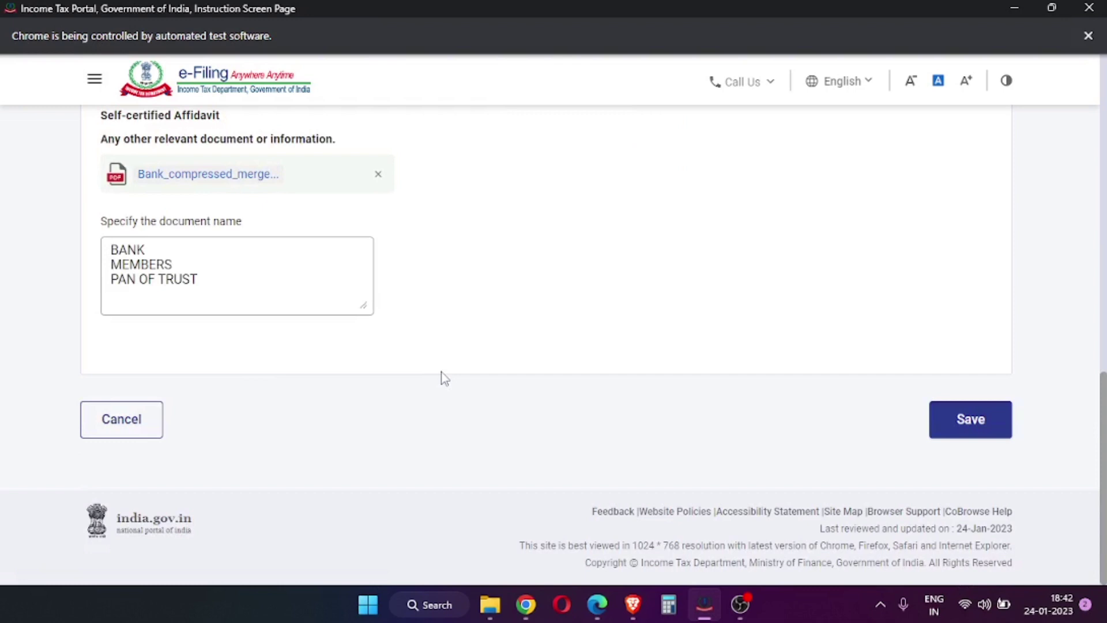
pyautogui.click(957, 428)
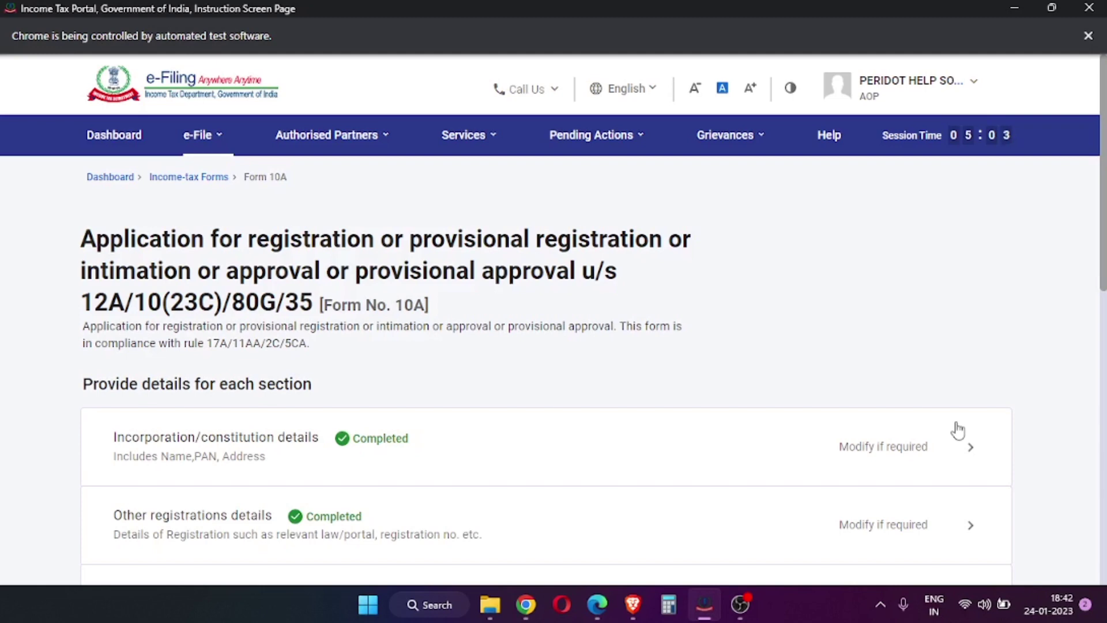
# Continue the session, preview the completed Form 10A, and choose Proceed to e-Verify.
pyautogui.scroll(-12, 957, 430)
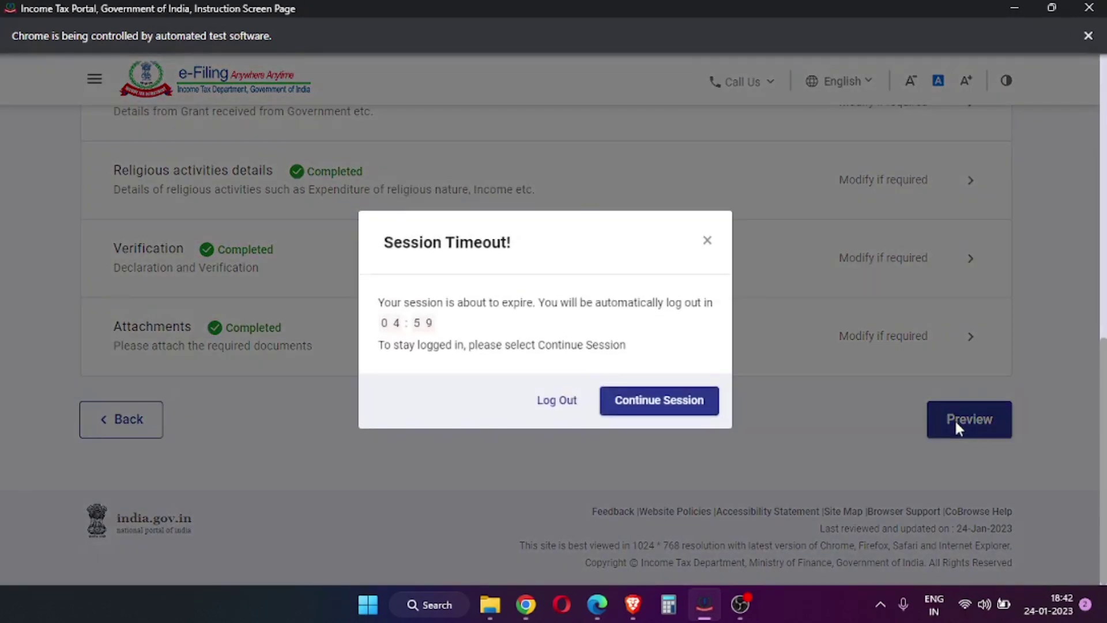
pyautogui.click(669, 412)
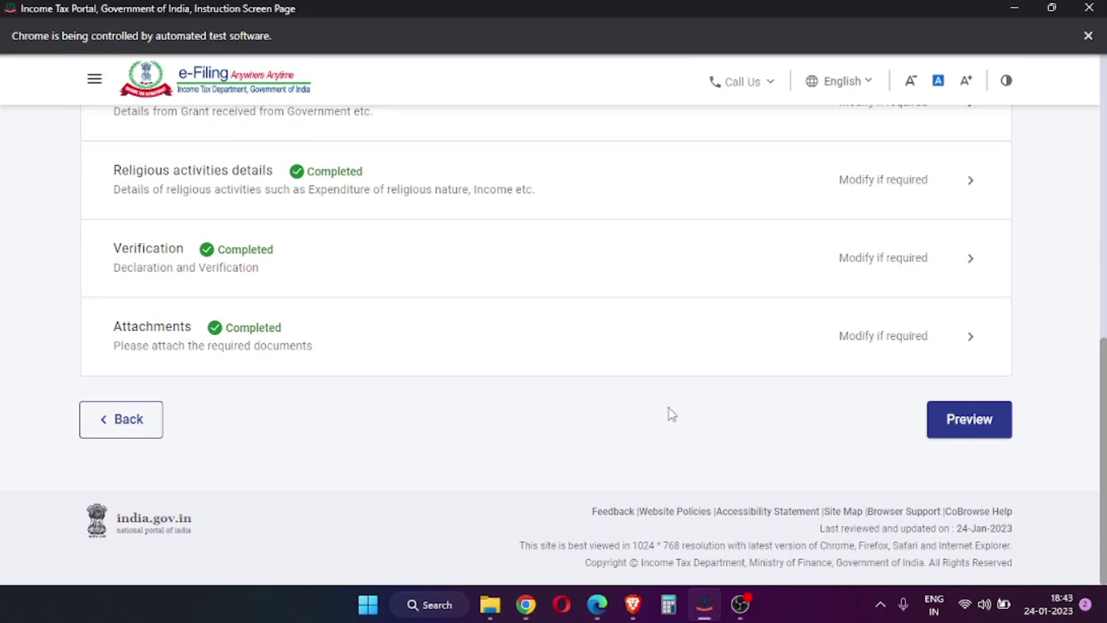
pyautogui.click(950, 421)
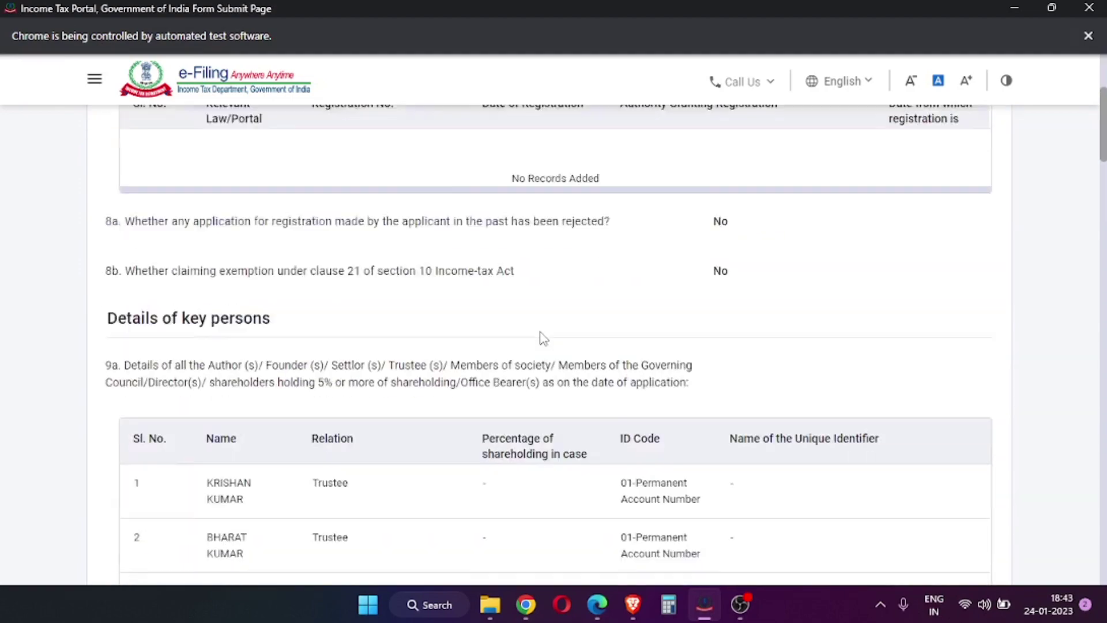
pyautogui.scroll(-20, 543, 338)
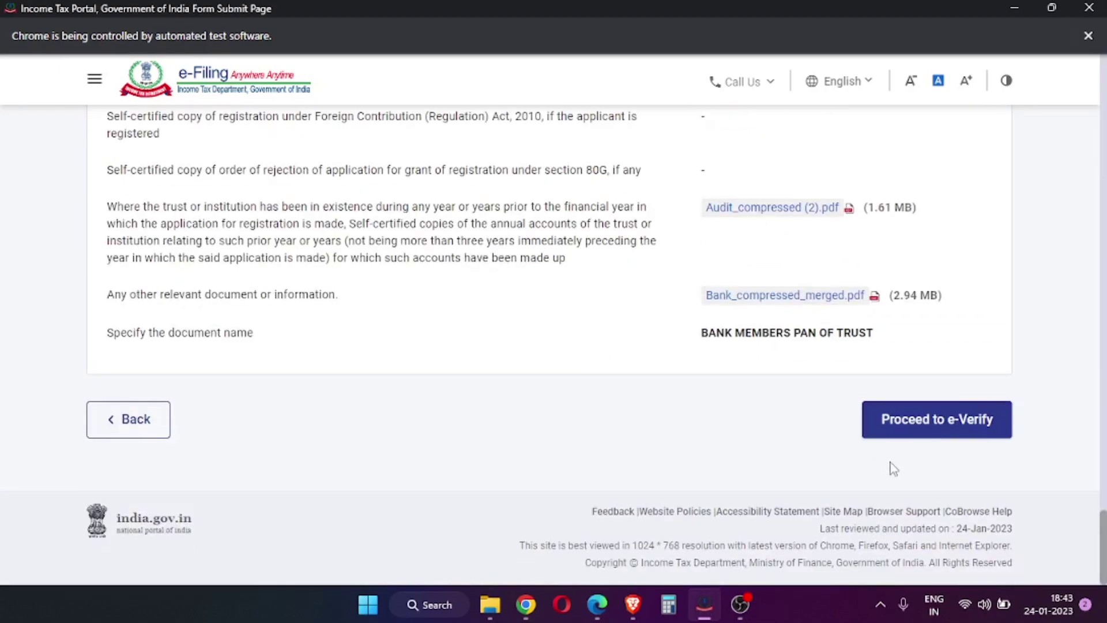
pyautogui.click(936, 421)
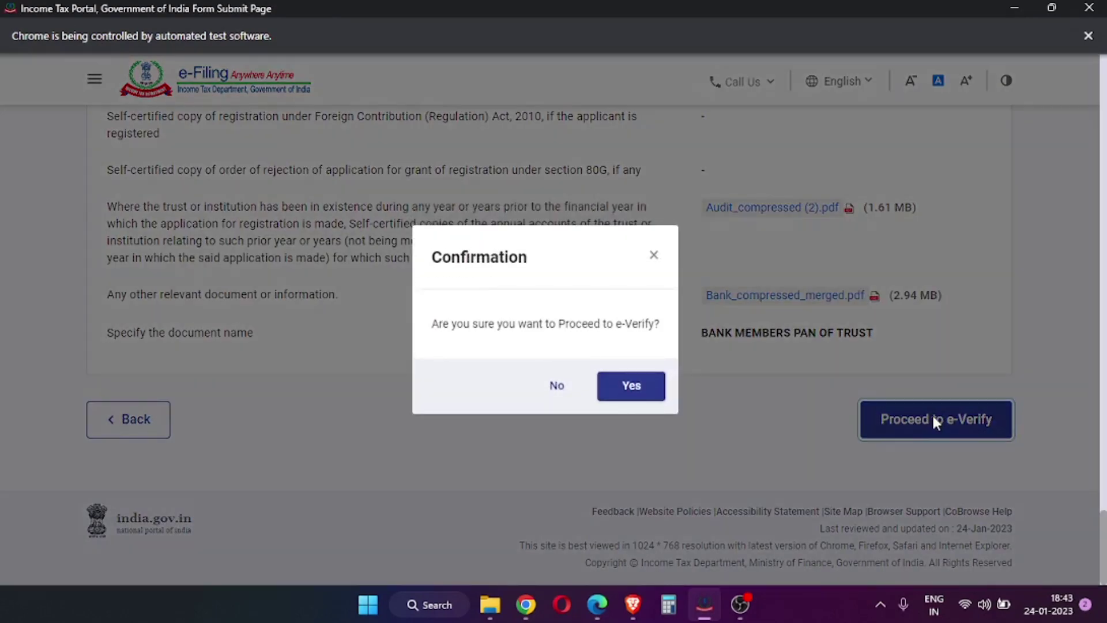
# Confirm e-verification and compare the DSC, net banking and bank account verification options.
pyautogui.click(639, 391)
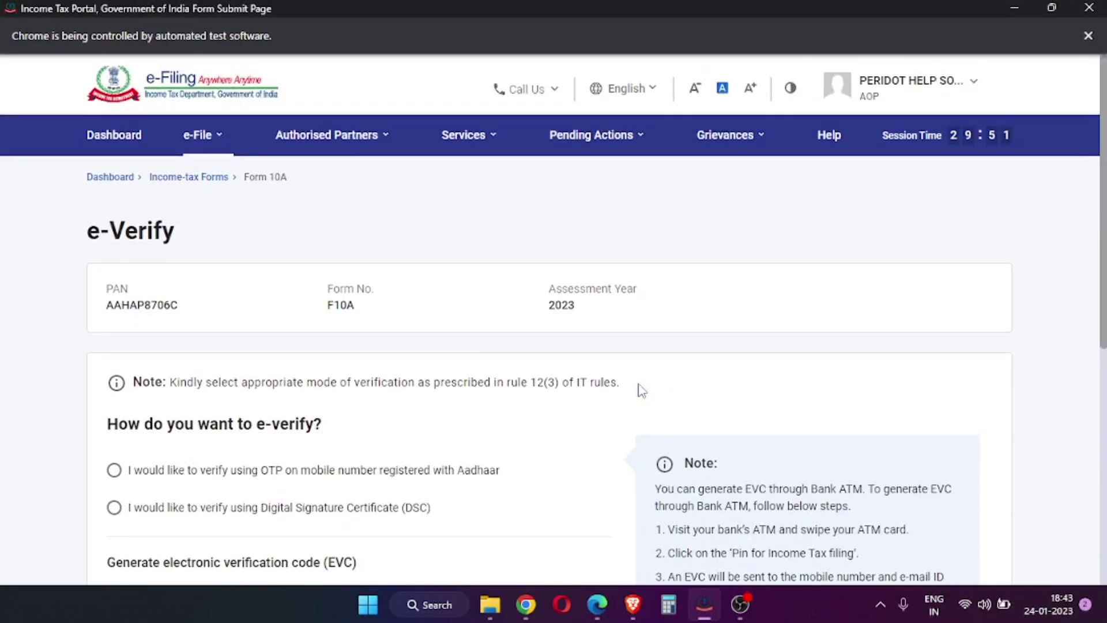
pyautogui.scroll(-3, 637, 388)
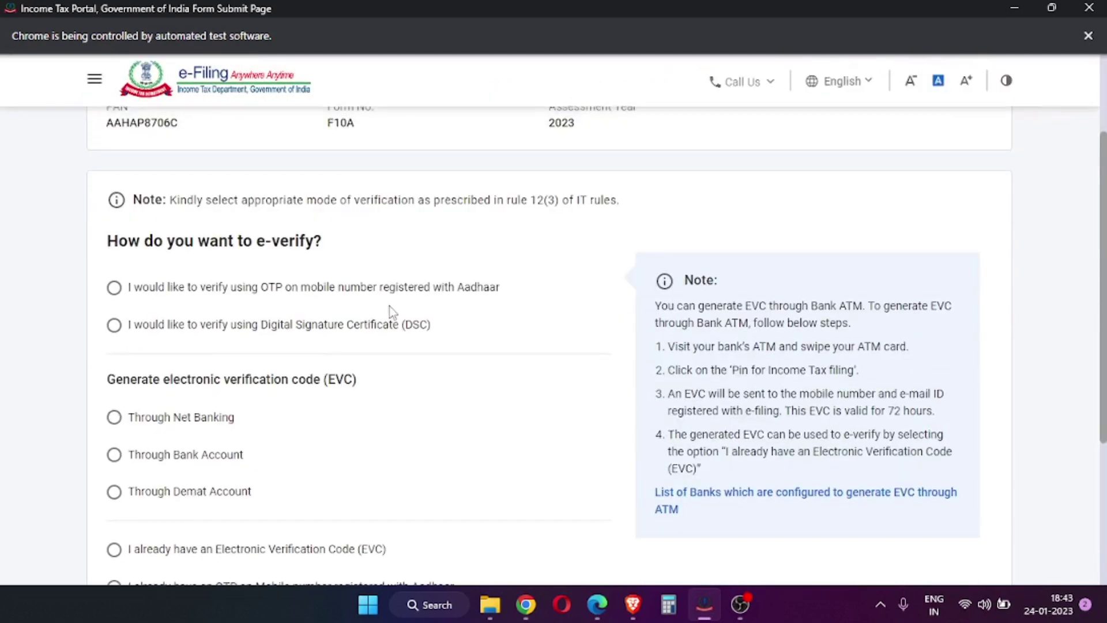
pyautogui.click(346, 327)
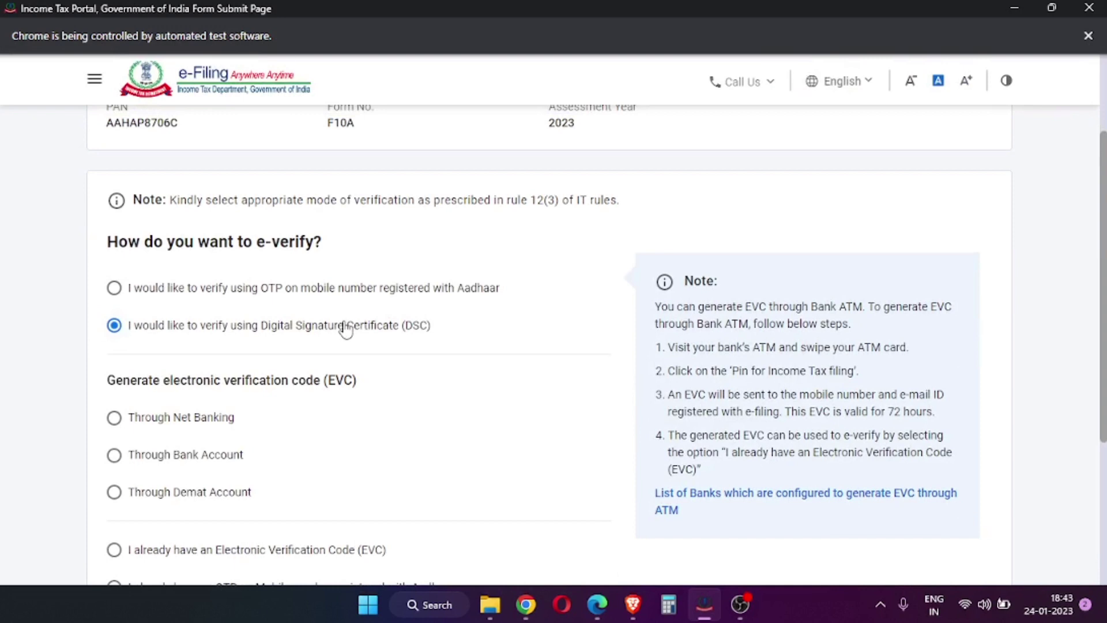
pyautogui.click(203, 418)
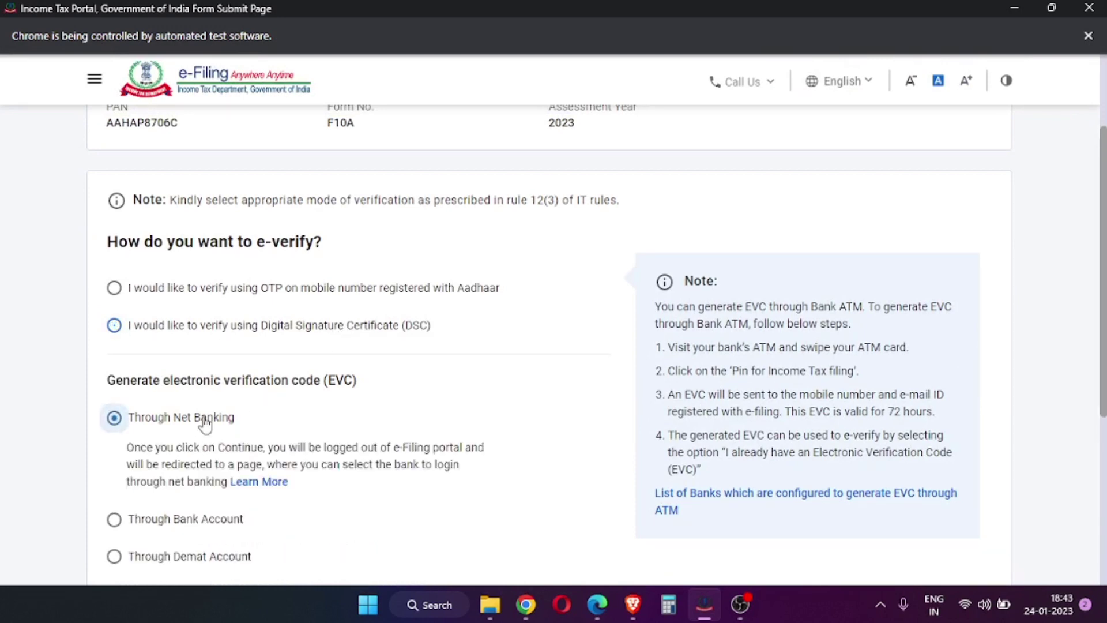
pyautogui.click(141, 522)
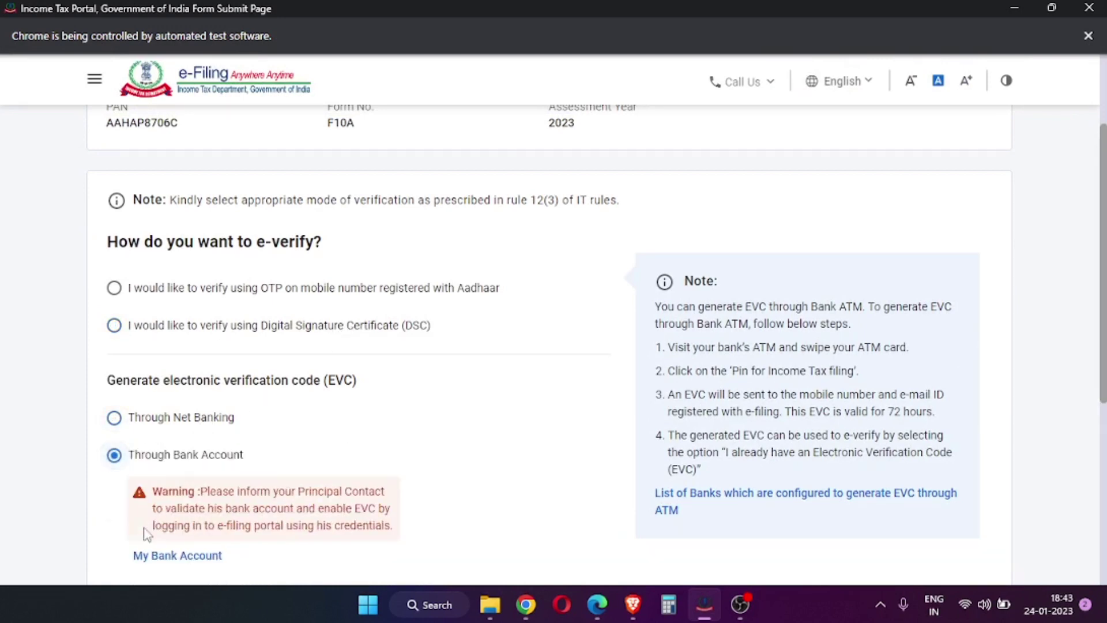
# Select OTP on the Aadhaar-registered mobile number as the verify mode and continue.
pyautogui.scroll(-3, 231, 486)
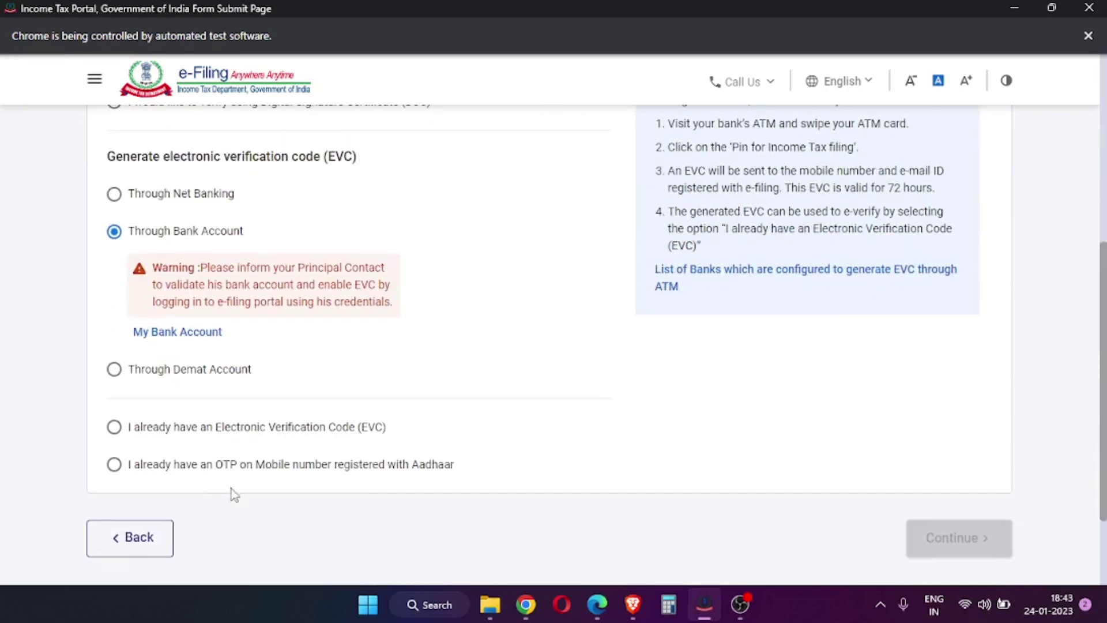
pyautogui.scroll(3, 245, 433)
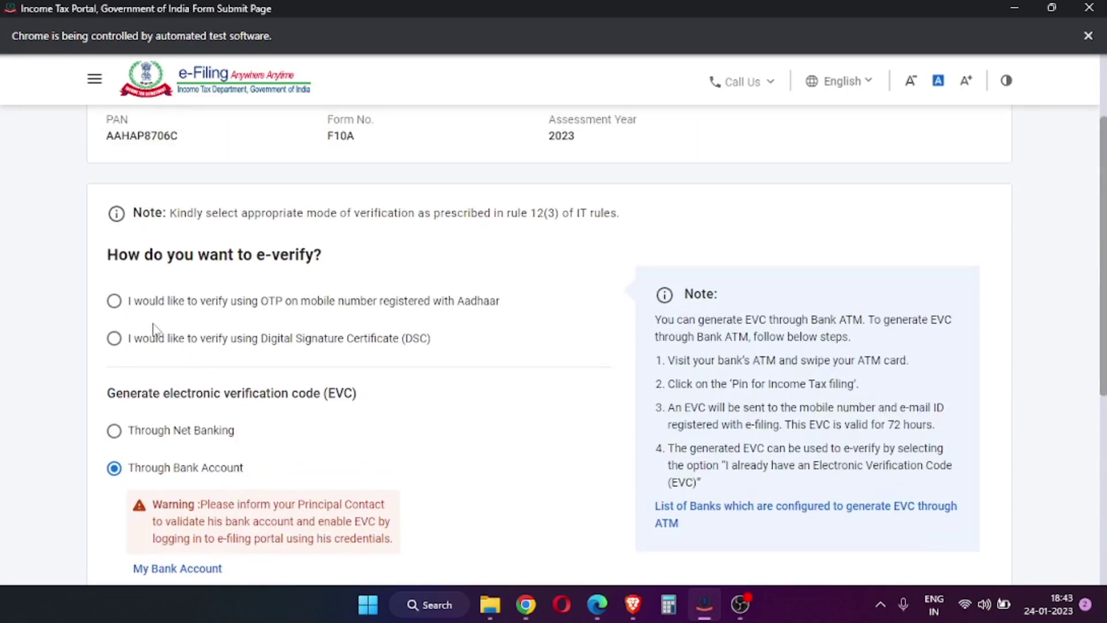
pyautogui.click(144, 302)
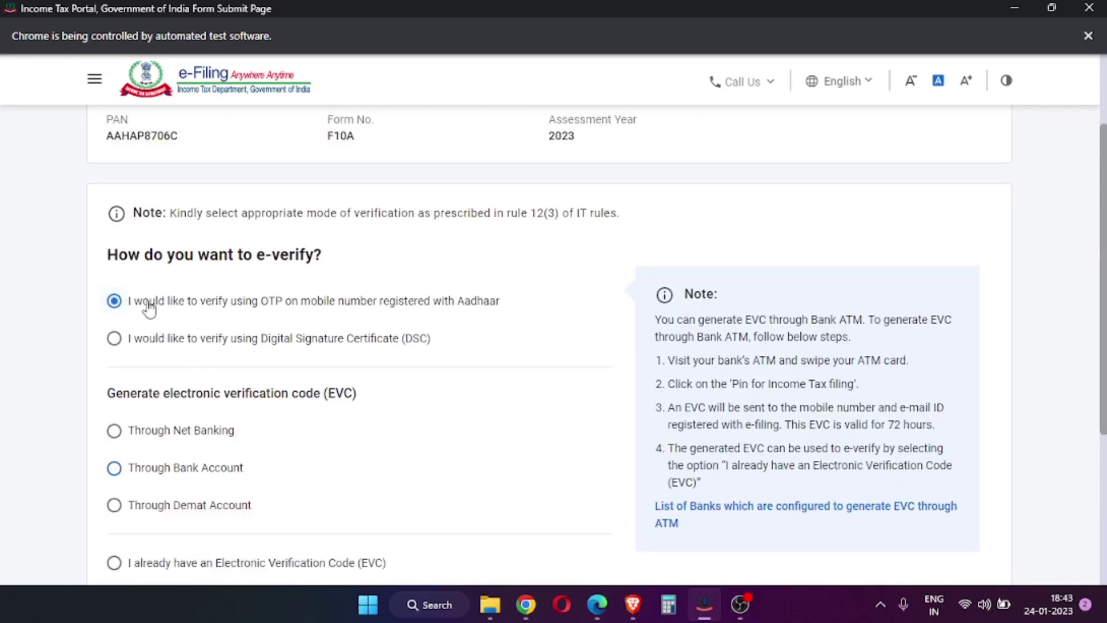
pyautogui.scroll(-4, 515, 358)
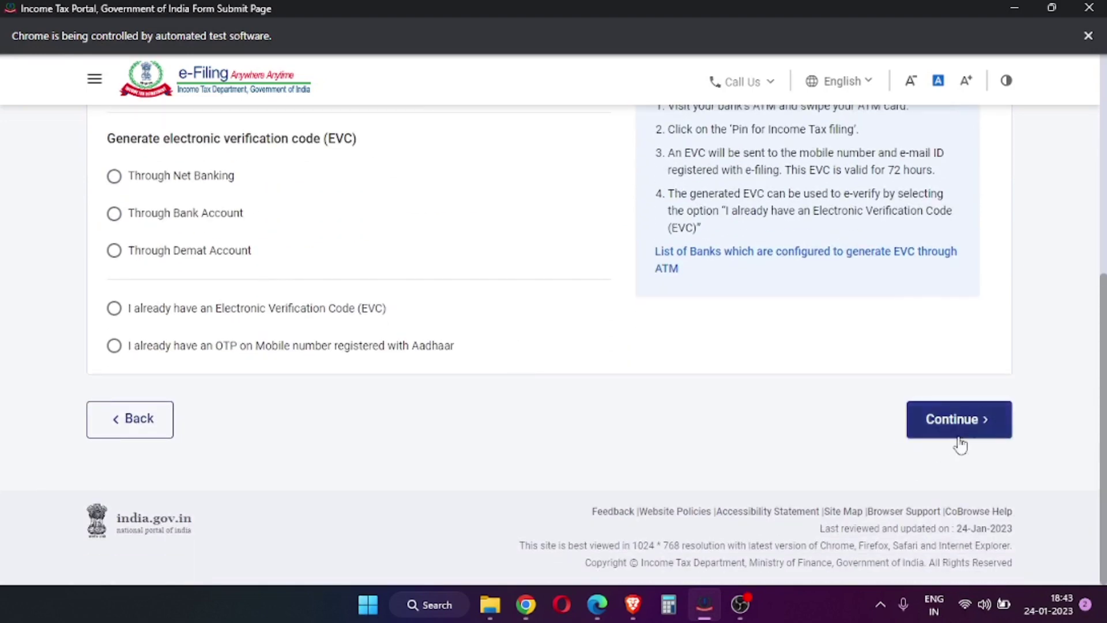
pyautogui.click(973, 425)
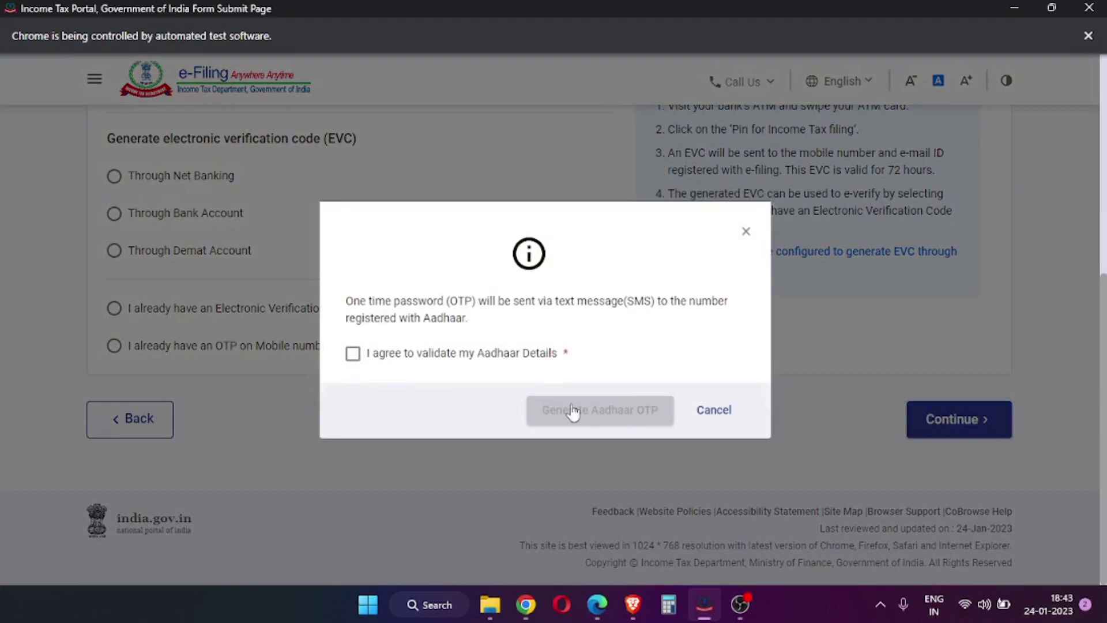
# Agree to Aadhaar validation, generate the OTP, enter the six-digit code and validate it.
pyautogui.click(470, 354)
pyautogui.click(603, 413)
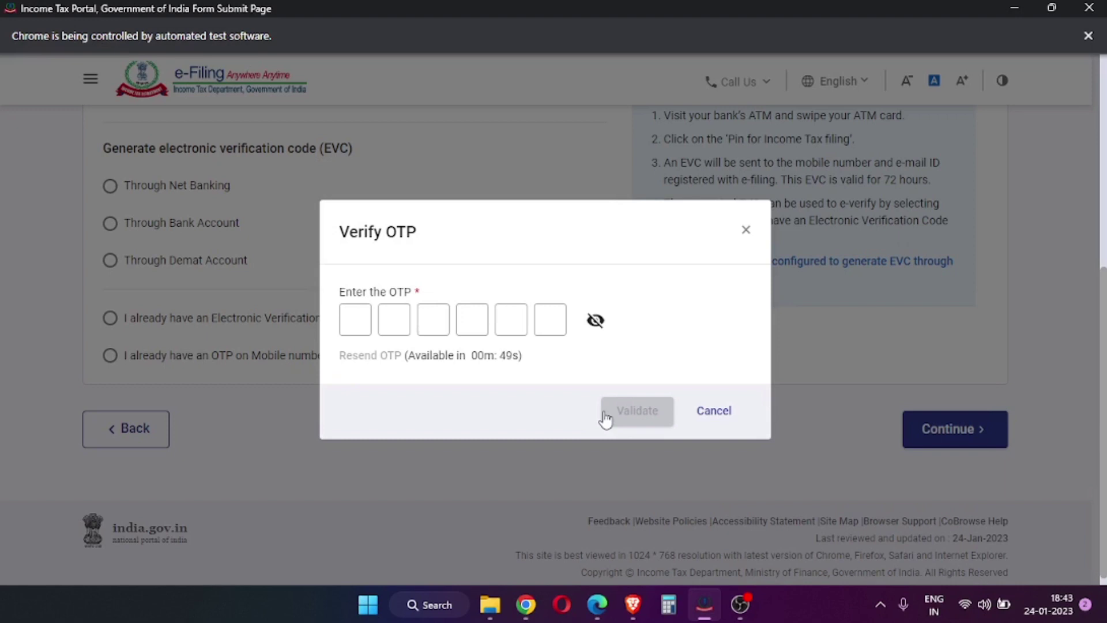
pyautogui.click(594, 321)
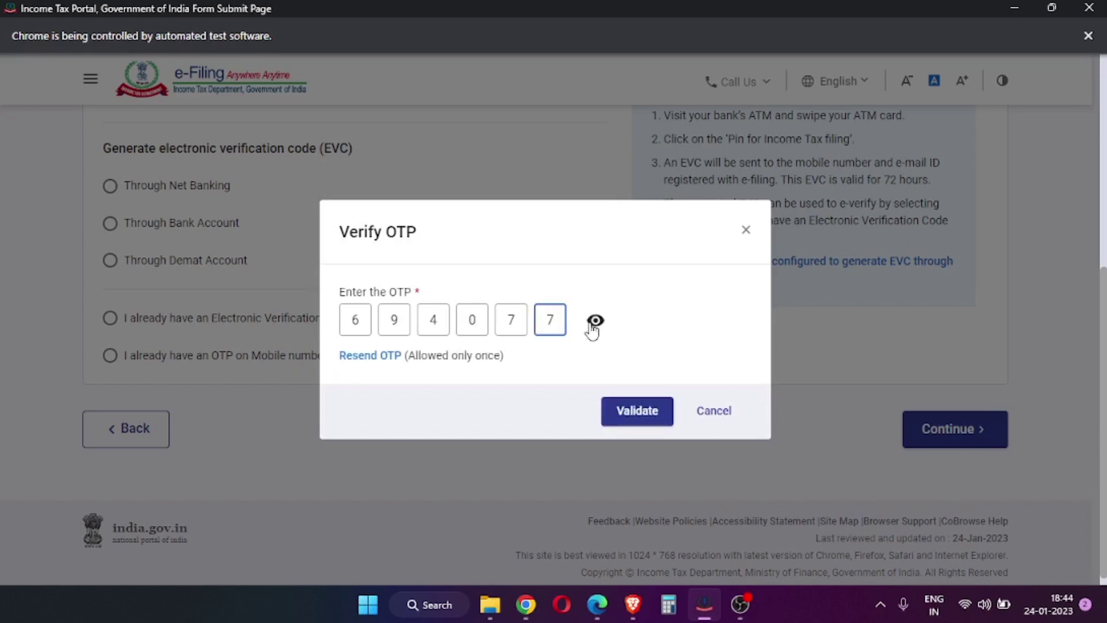
pyautogui.click(641, 413)
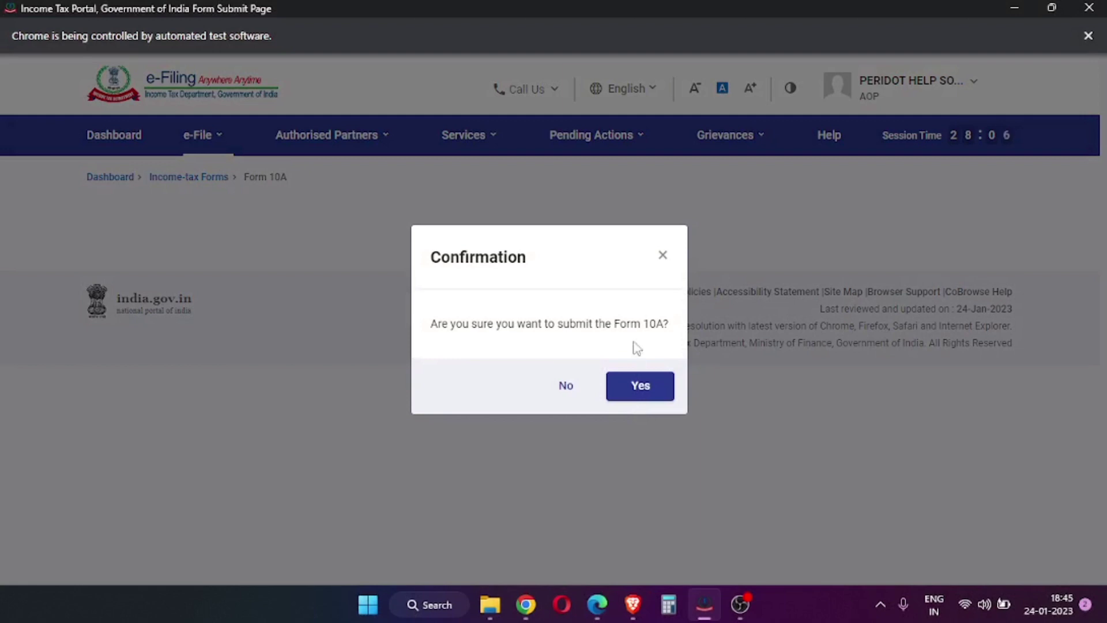
# Confirm Yes to submit Form 10A.
pyautogui.click(642, 385)
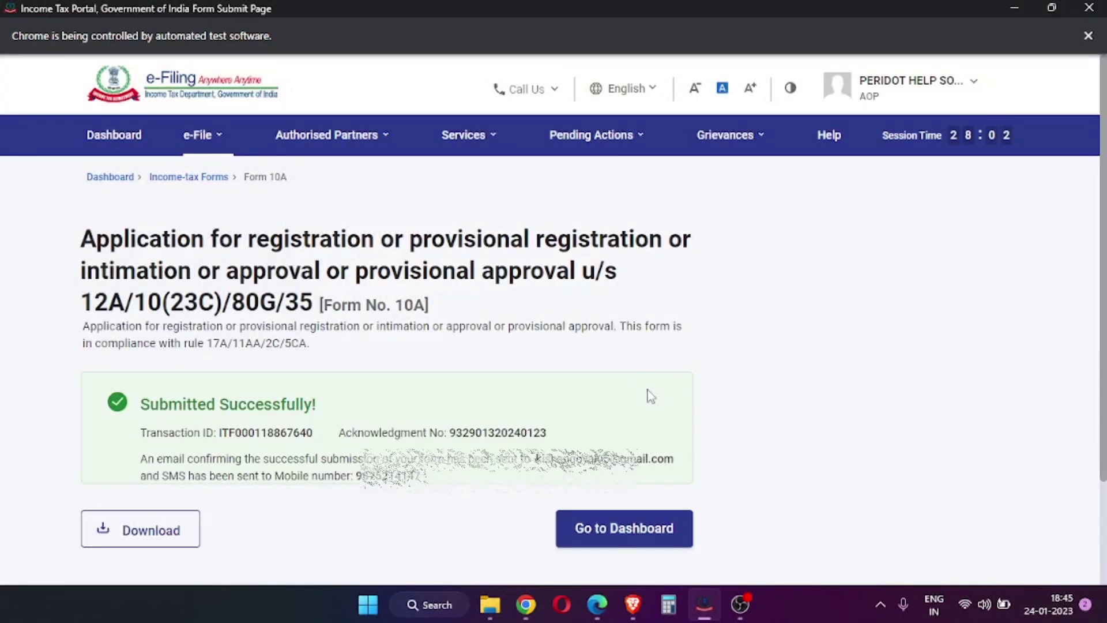